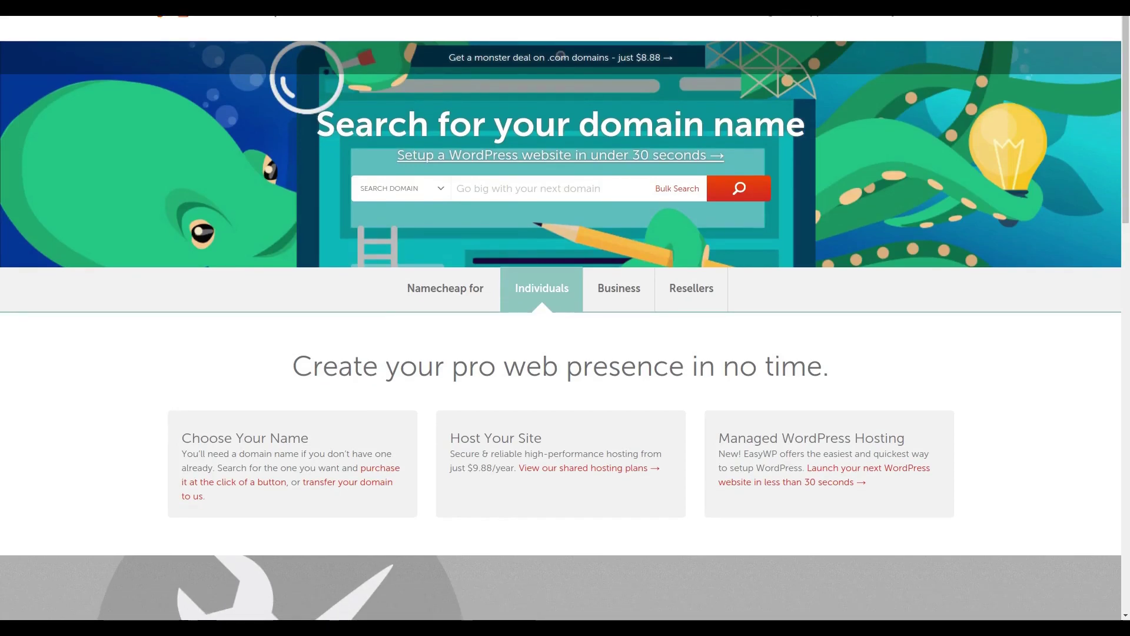
# Scroll the Namecheap homepage down past the customer reviews to the dark footer.
pyautogui.scroll(-1, 565, 318)
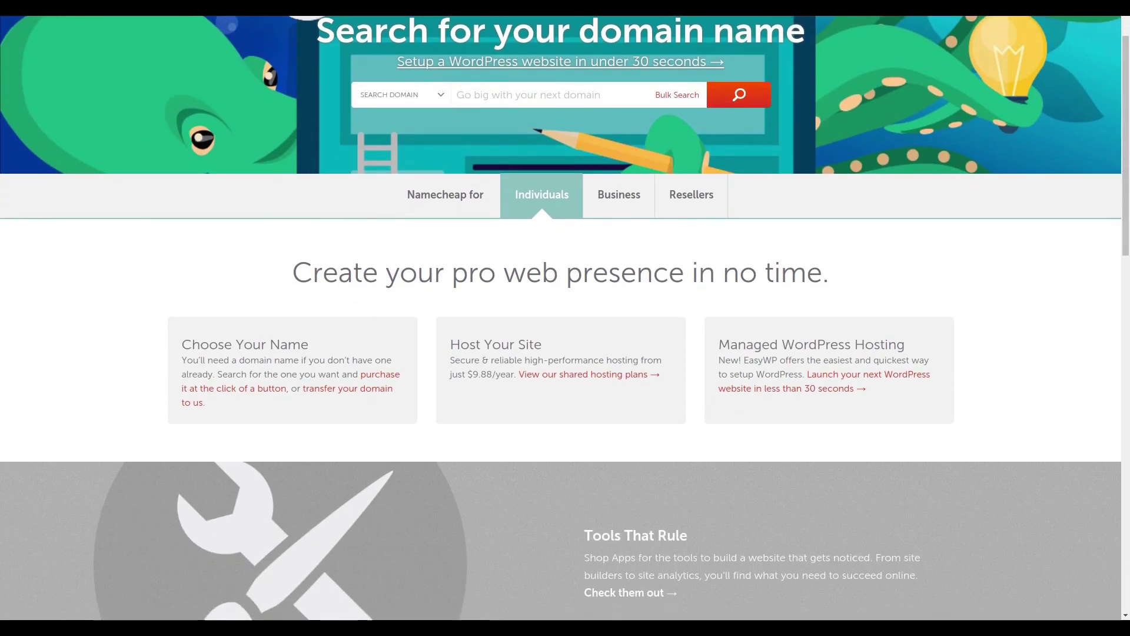
pyautogui.scroll(-1, 565, 318)
pyautogui.scroll(-1, 565, 318)
pyautogui.scroll(-1, 565, 318)
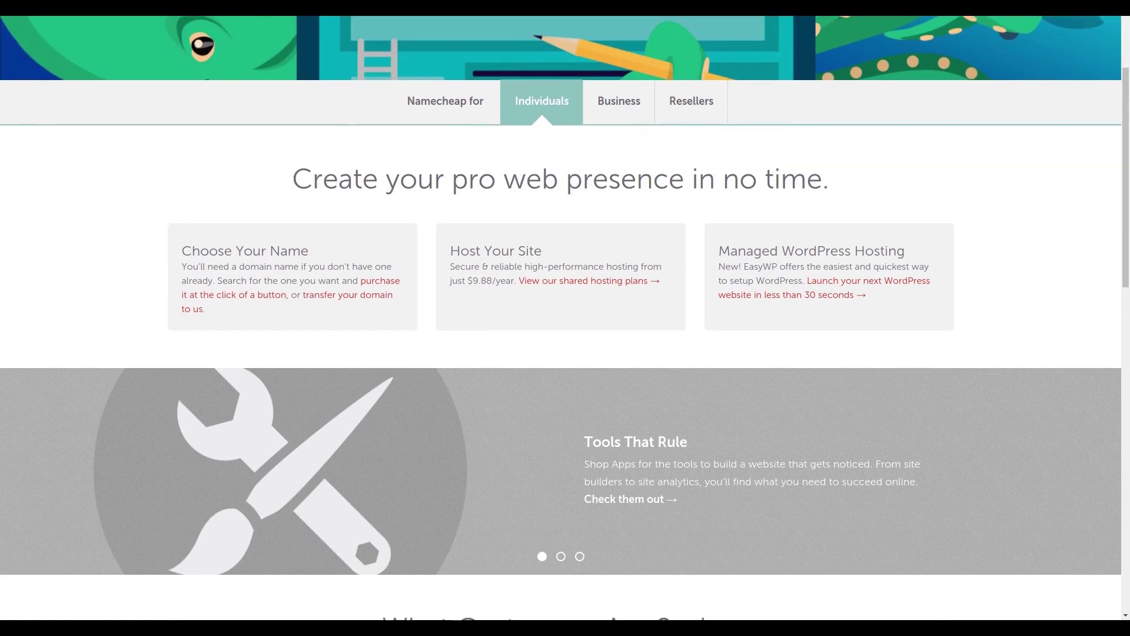
pyautogui.scroll(-3, 565, 318)
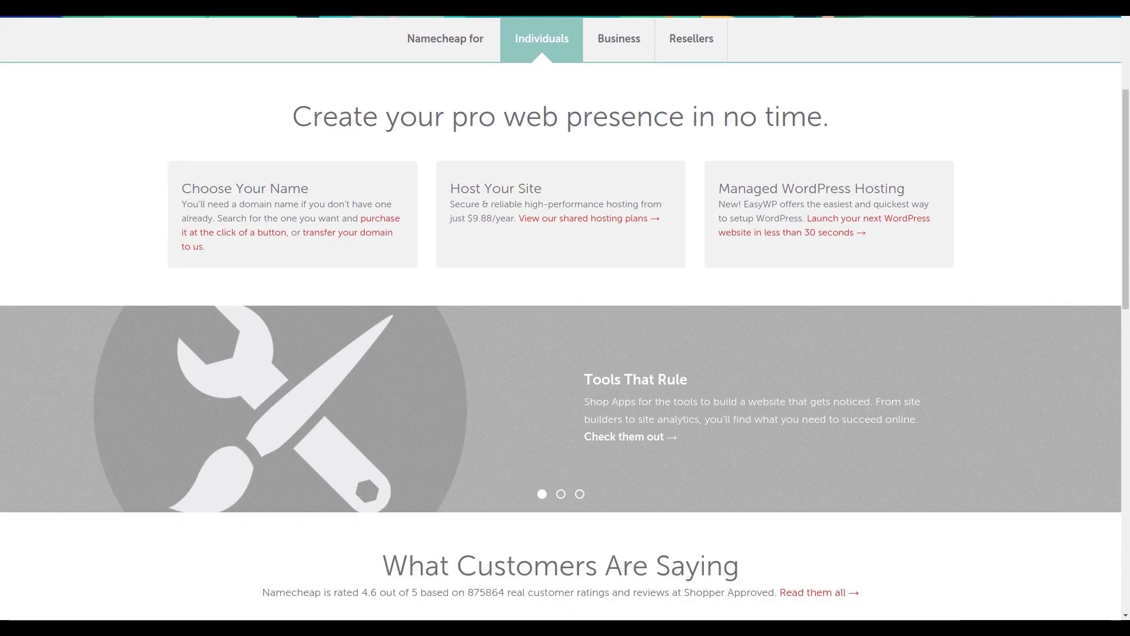
pyautogui.scroll(-2, 565, 318)
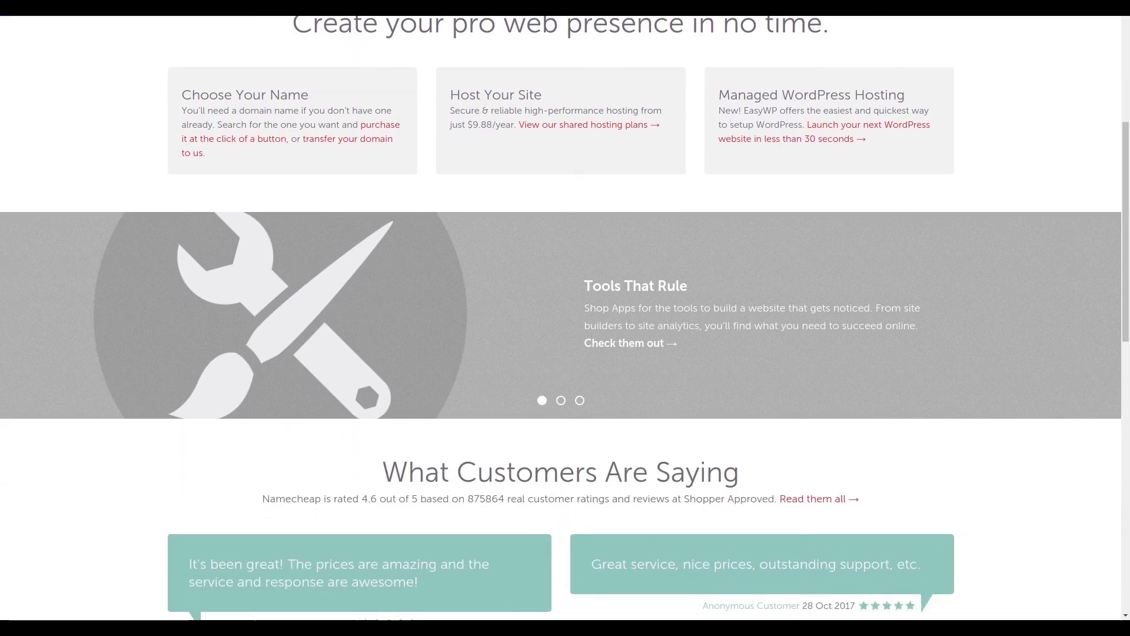
pyautogui.scroll(-1, 565, 318)
pyautogui.scroll(-5, 565, 318)
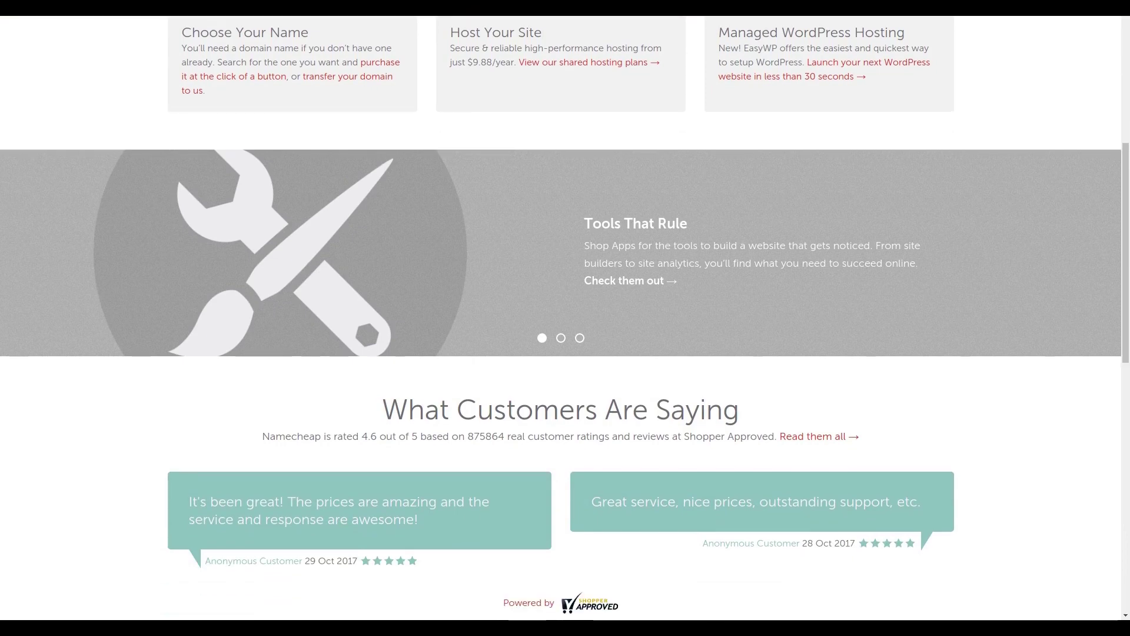
pyautogui.scroll(-3, 565, 318)
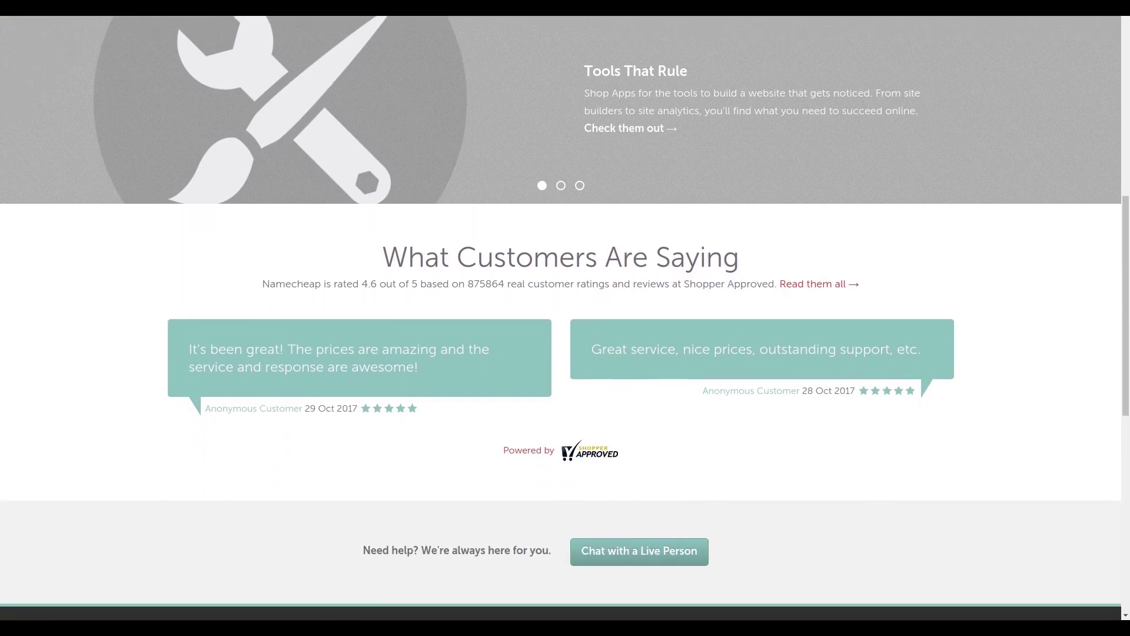
pyautogui.scroll(-3, 565, 318)
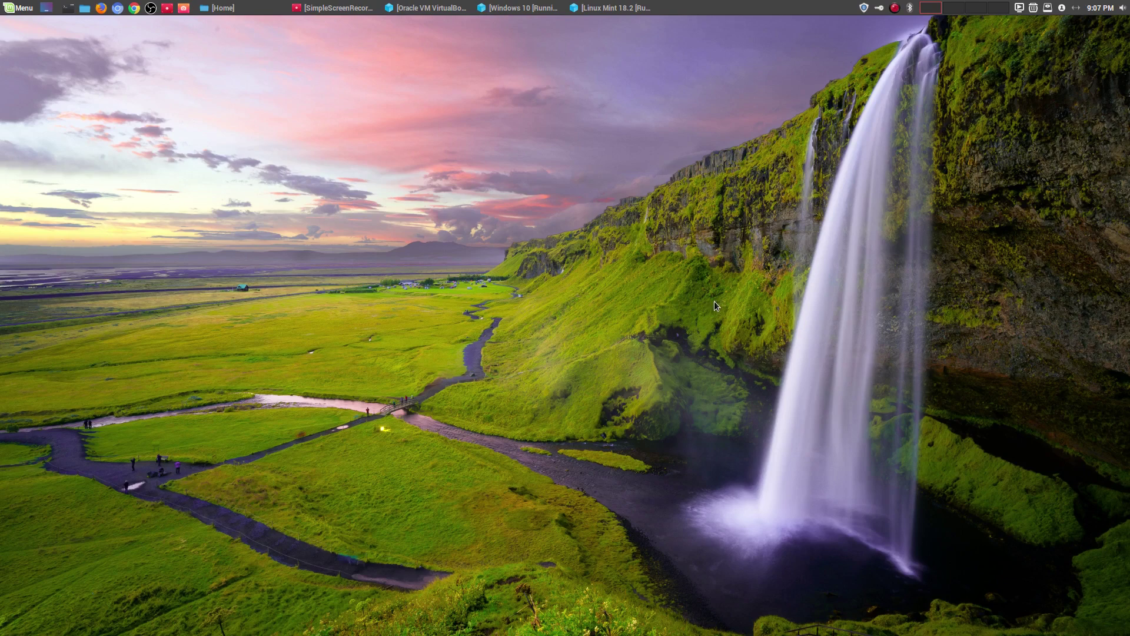
# Bring the 'Windows 10 [Running]' VirtualBox window to the front from the top panel.
pyautogui.click(517, 7)
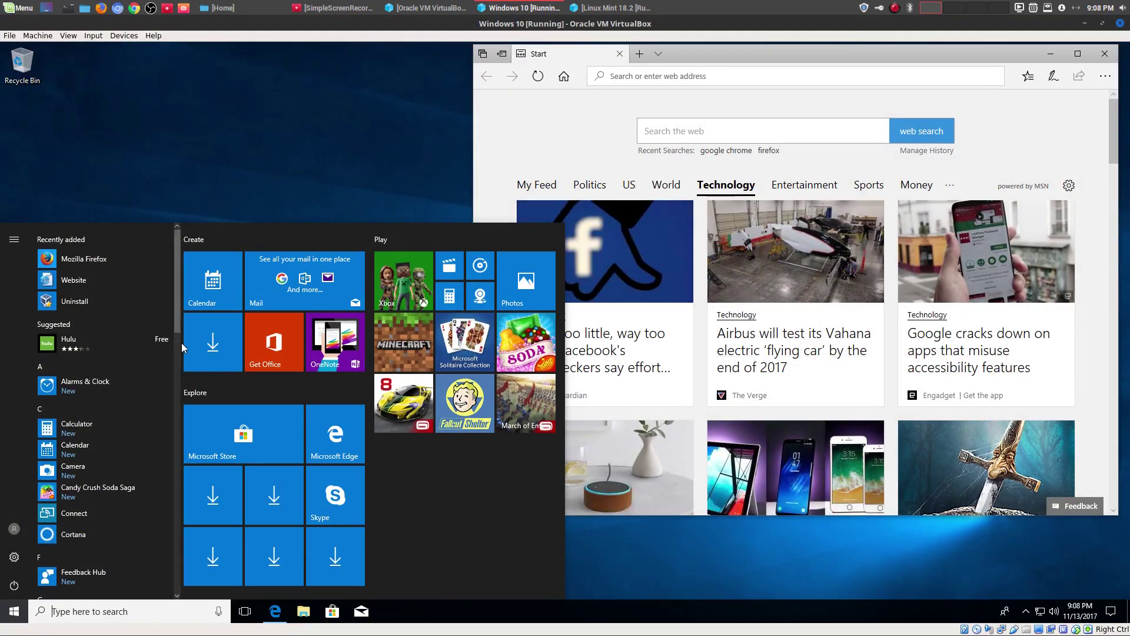
# Scroll down the Windows 10 Start menu app list, then minimize the VirtualBox window.
pyautogui.moveTo(177, 321); pyautogui.dragTo(184, 455)
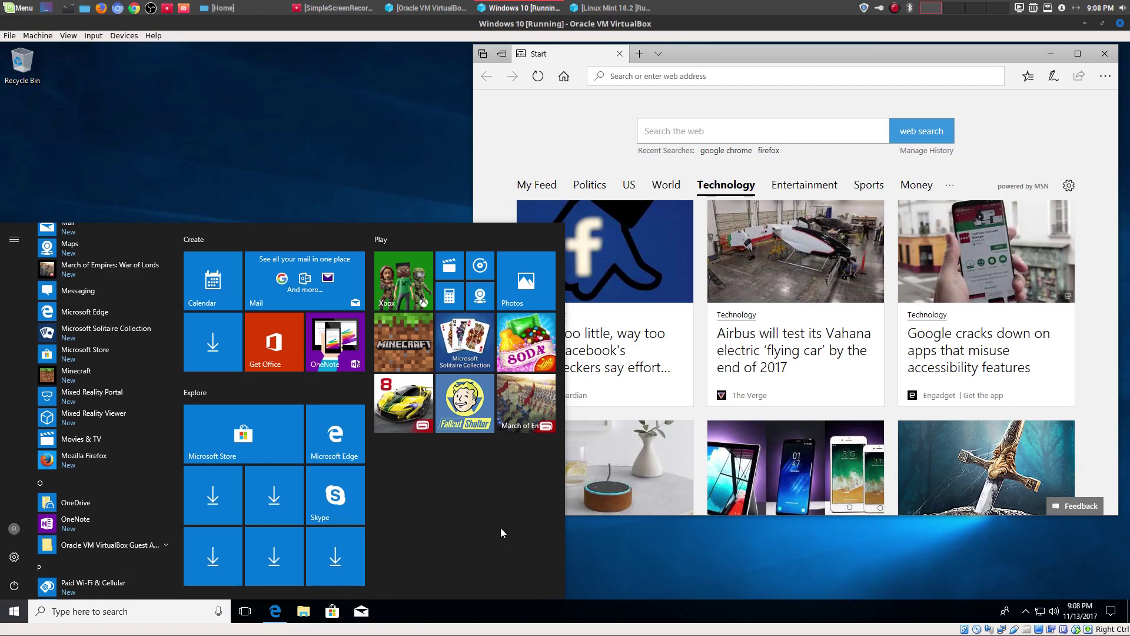
pyautogui.click(1086, 24)
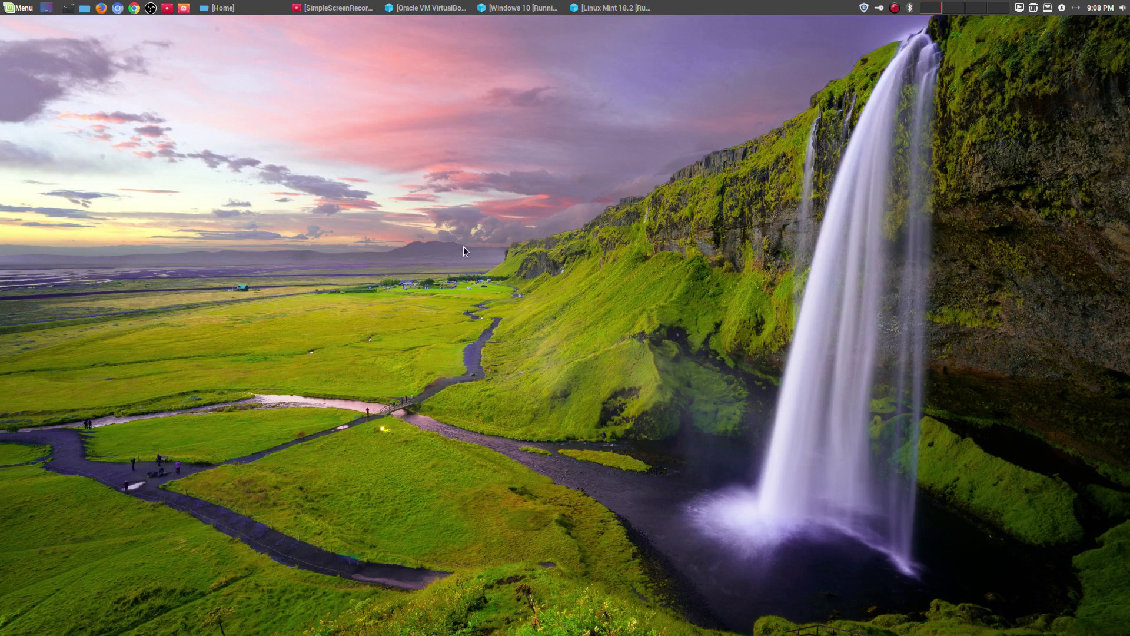
# Open System Settings > Themes and move the Themes window up and to the right.
pyautogui.click(22, 7)
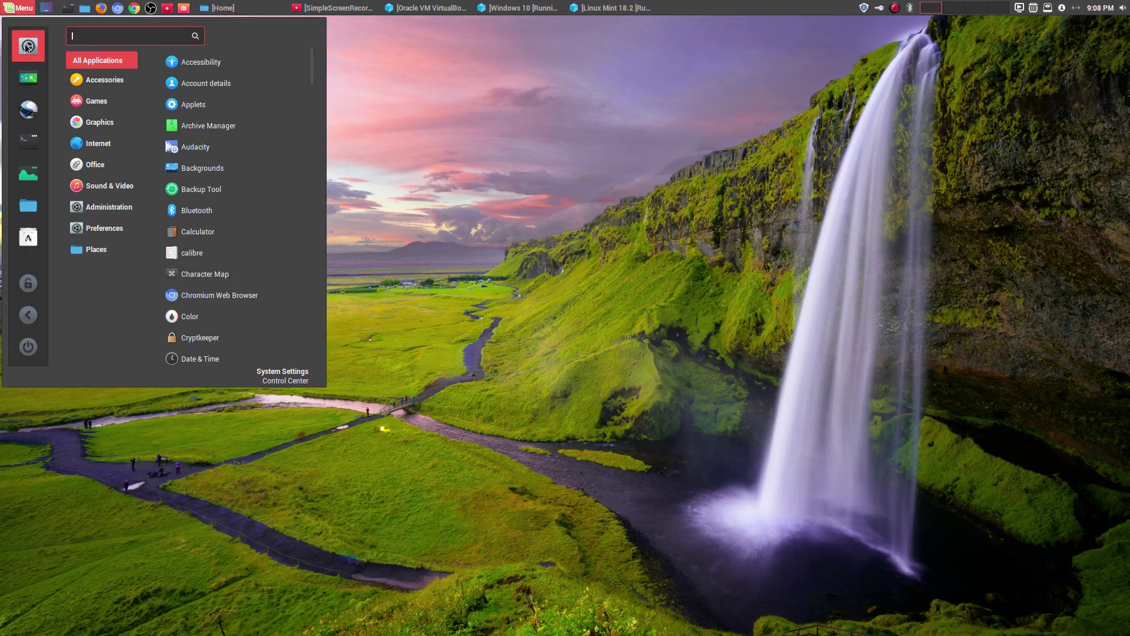
pyautogui.click(26, 47)
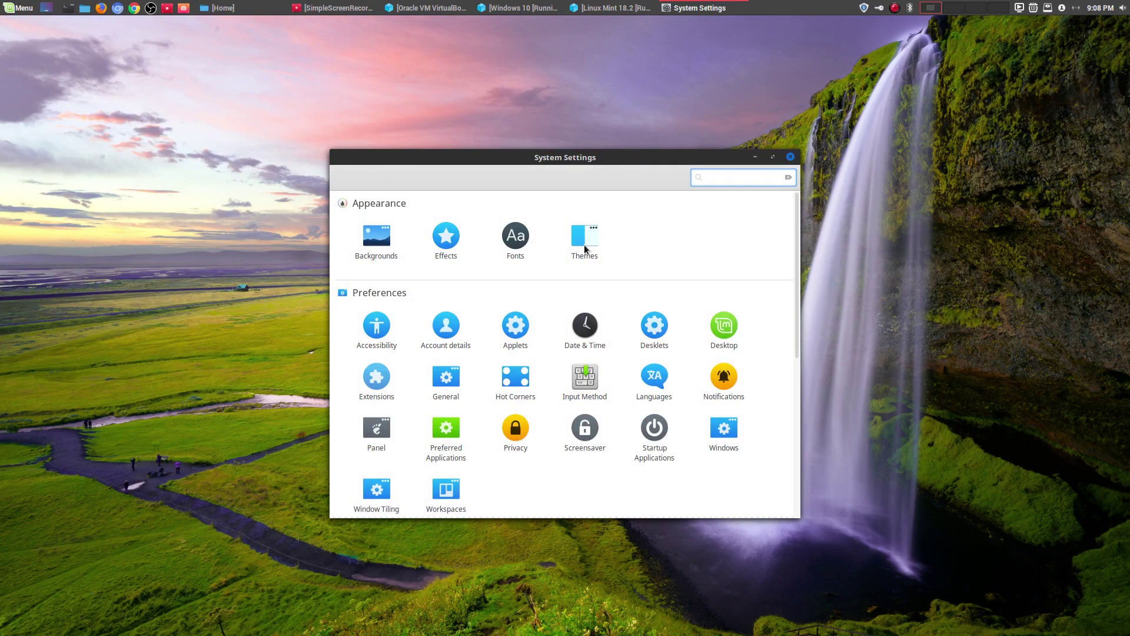
pyautogui.click(585, 249)
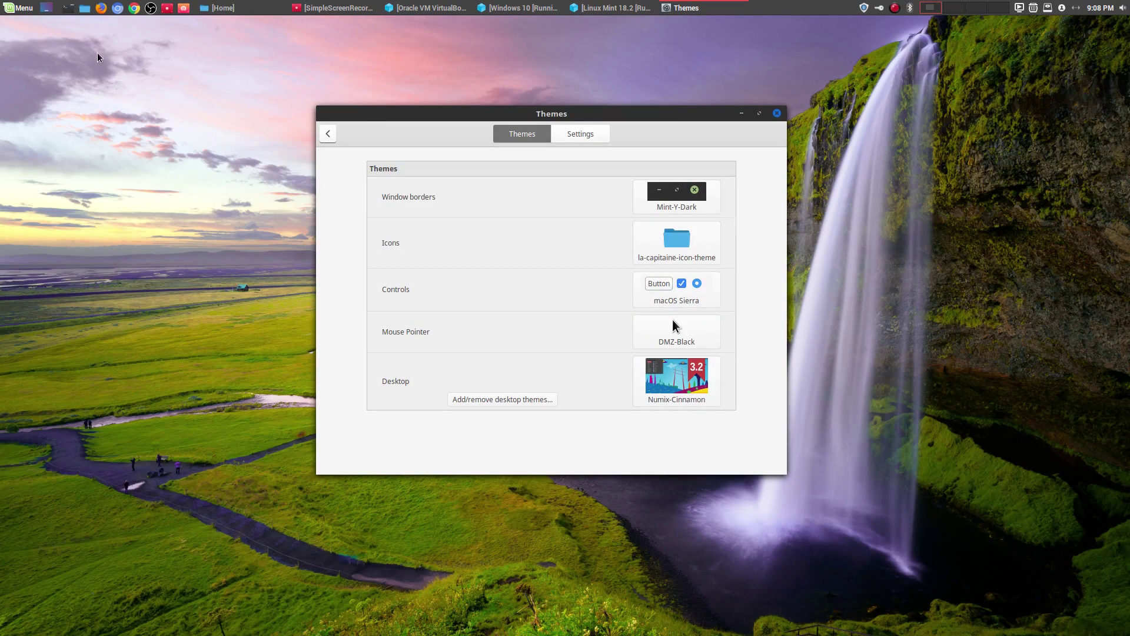
pyautogui.moveTo(550, 117); pyautogui.dragTo(655, 71)
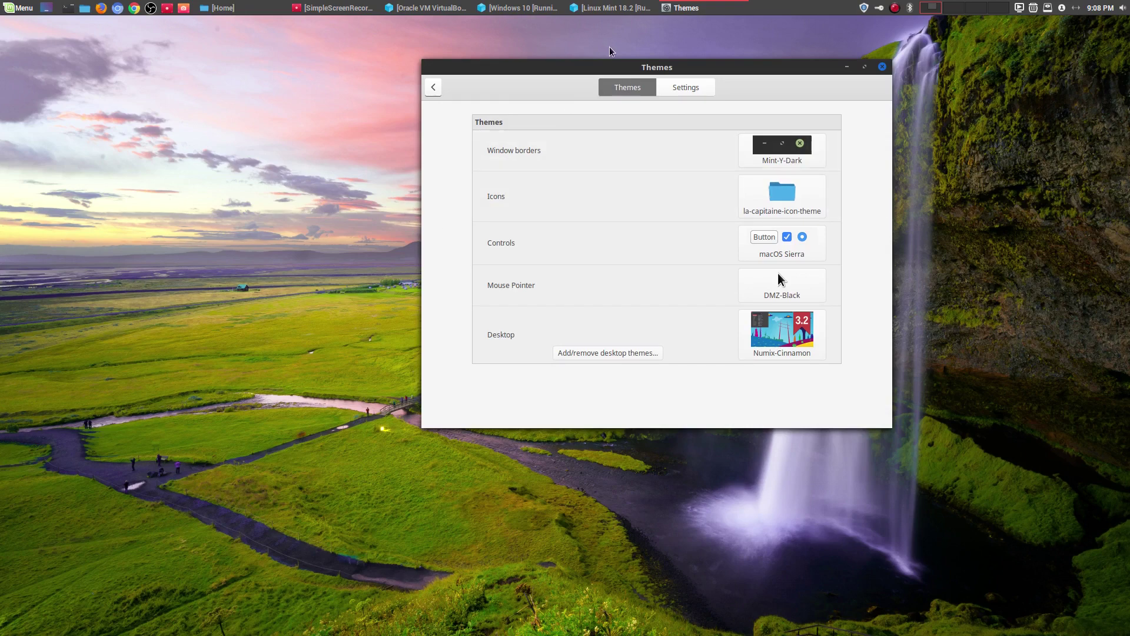
# Glance at the Linux Mint VM, then restore the Home file manager and shift it left.
pyautogui.click(613, 8)
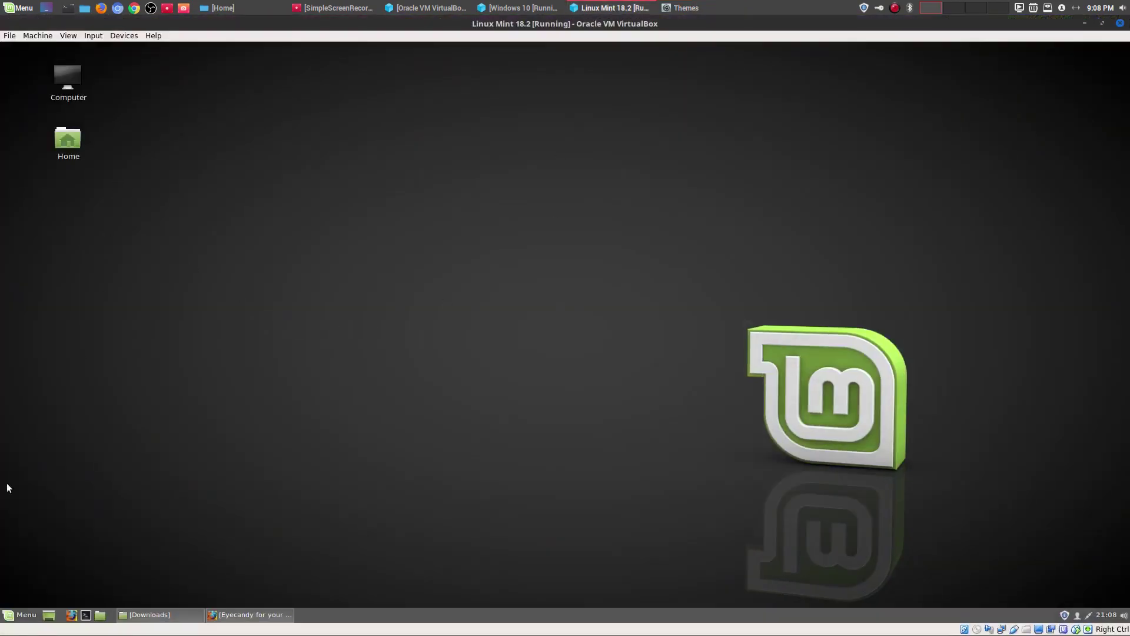
pyautogui.click(21, 614)
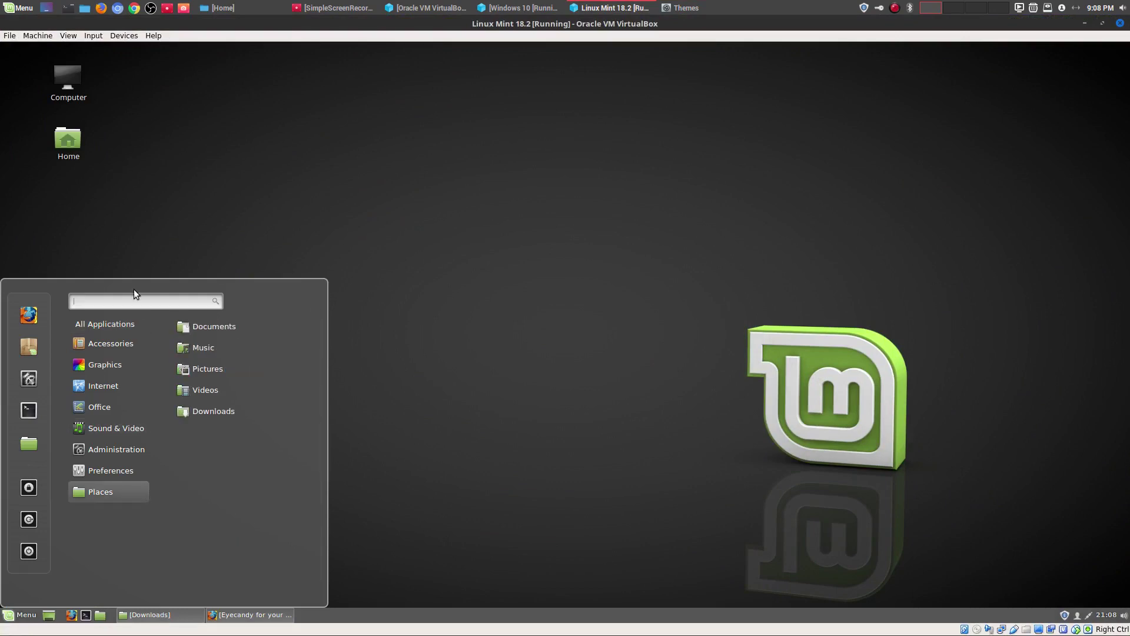
pyautogui.click(1091, 23)
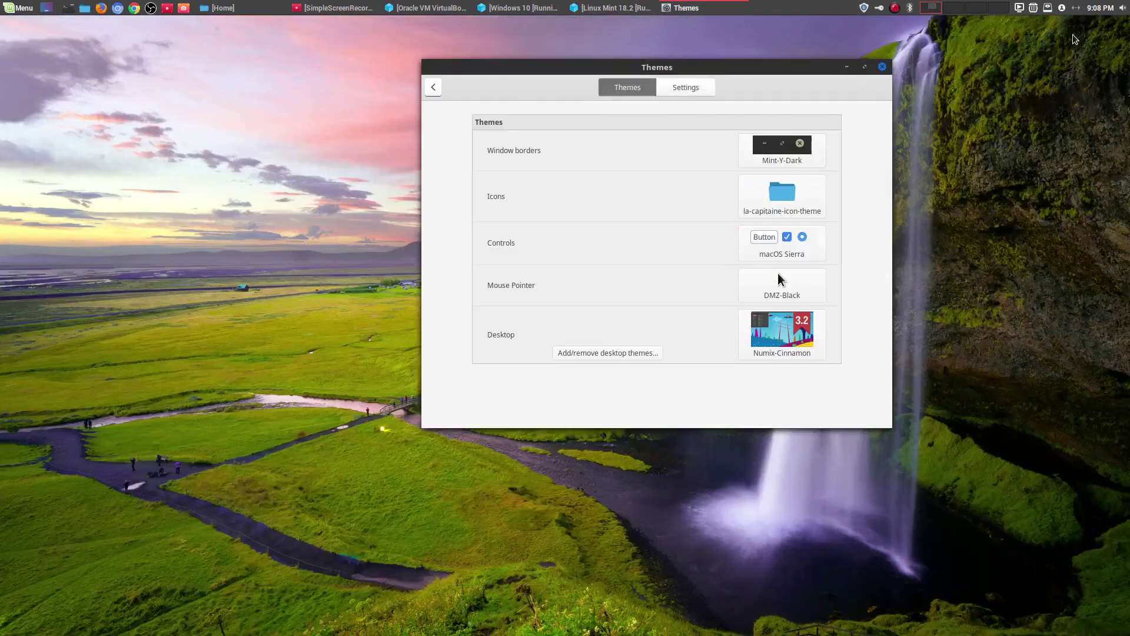
pyautogui.click(26, 8)
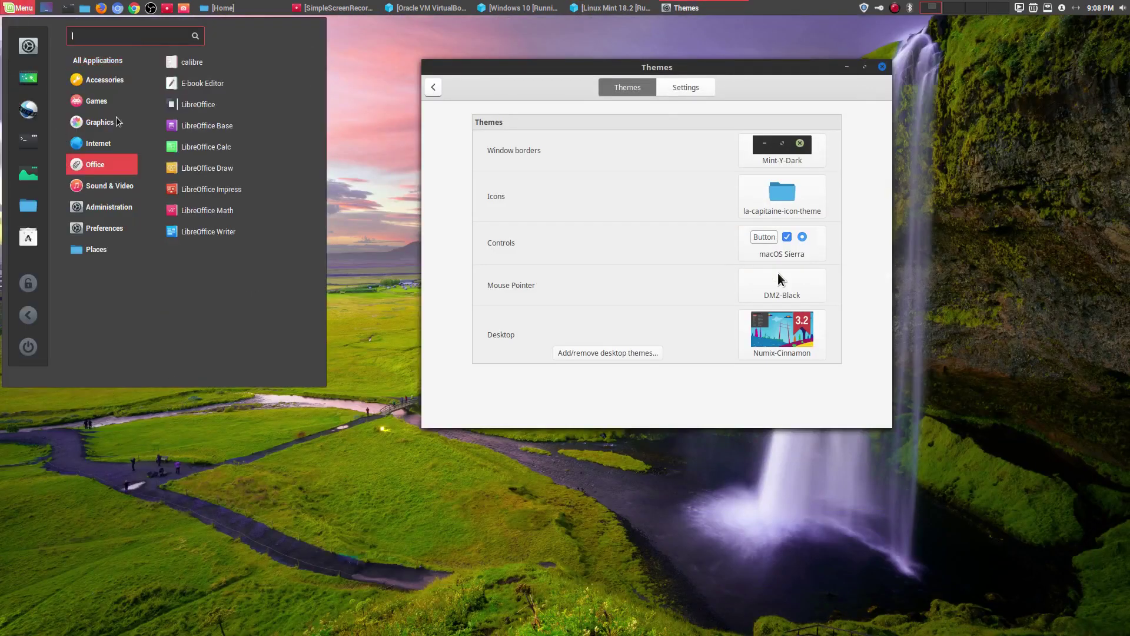
pyautogui.click(244, 6)
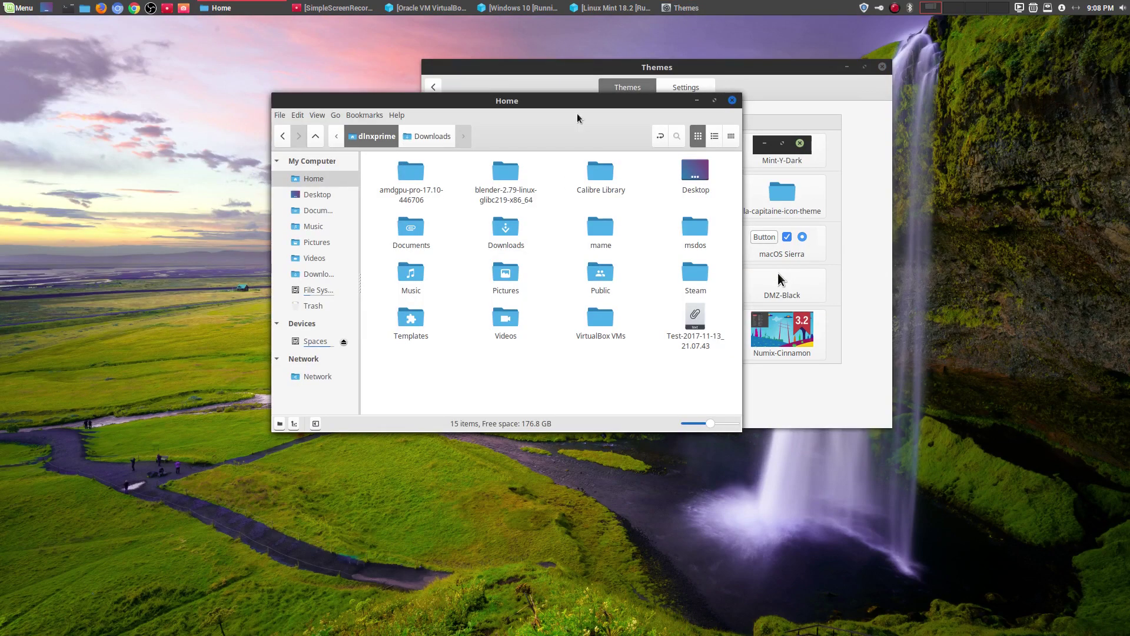
pyautogui.moveTo(577, 112); pyautogui.dragTo(385, 114)
# Return to the Linux Mint 18.2 VM, close its guest menu, and open the View menu.
pyautogui.click(612, 8)
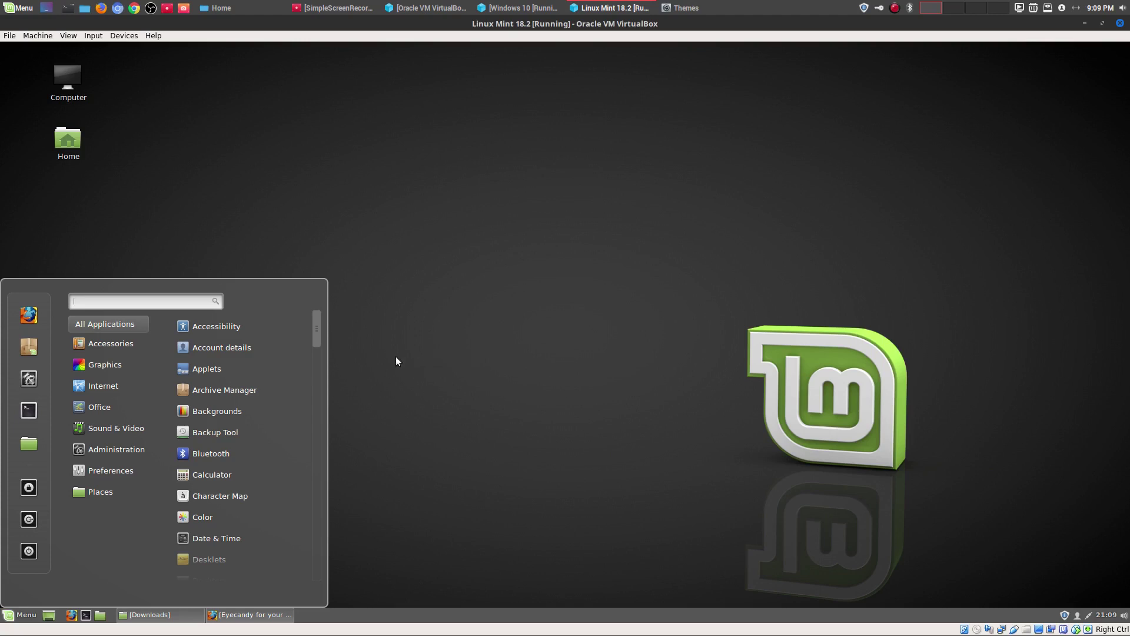
pyautogui.moveTo(317, 331); pyautogui.dragTo(310, 456)
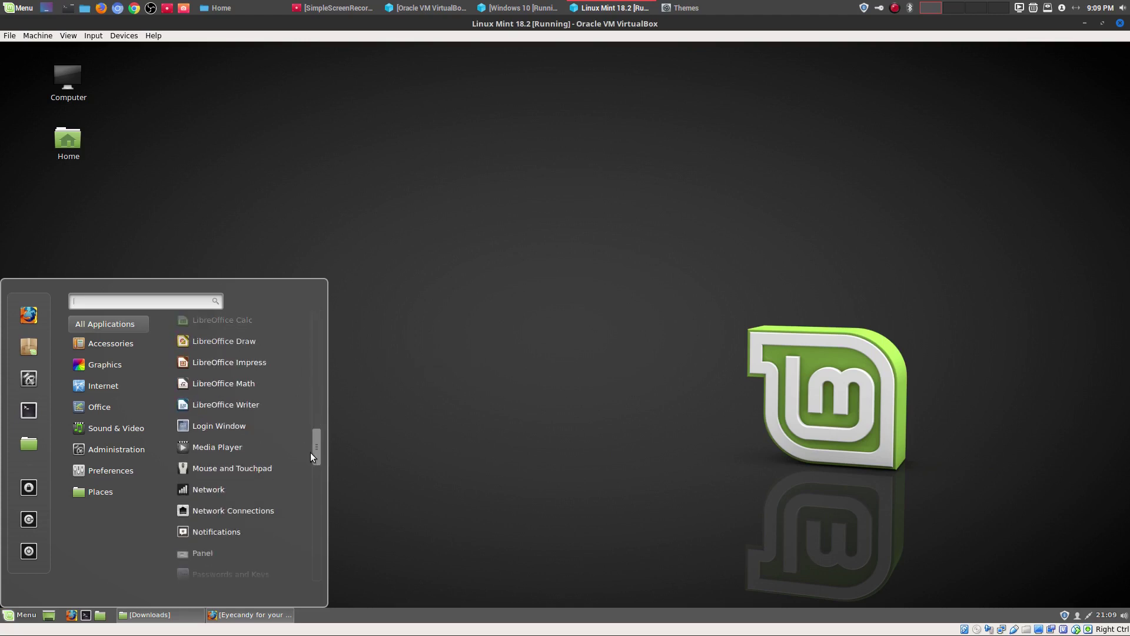
pyautogui.click(576, 464)
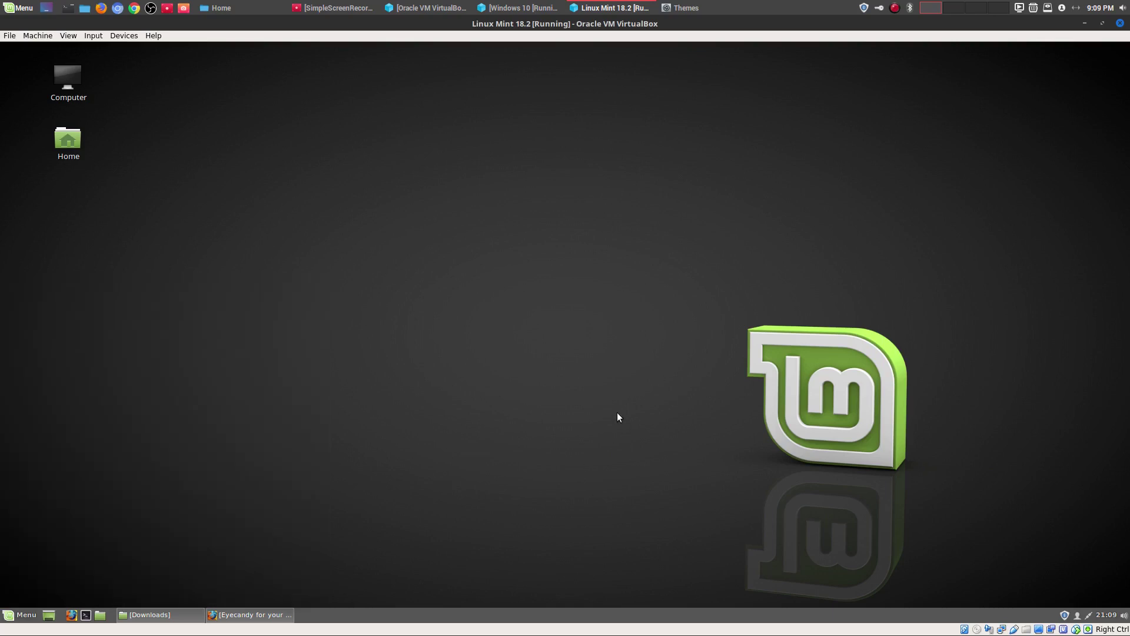
pyautogui.click(68, 35)
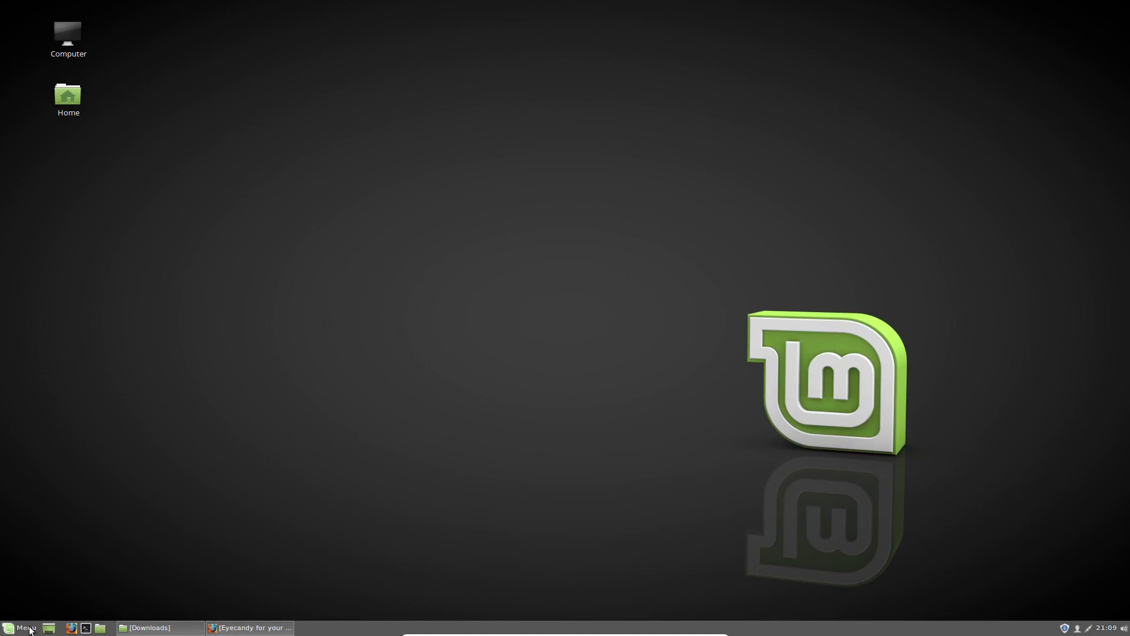
# Open the guest Mint Menu, browse the Office, Graphics and Places categories, then close it.
pyautogui.click(20, 628)
pyautogui.moveTo(109, 419)
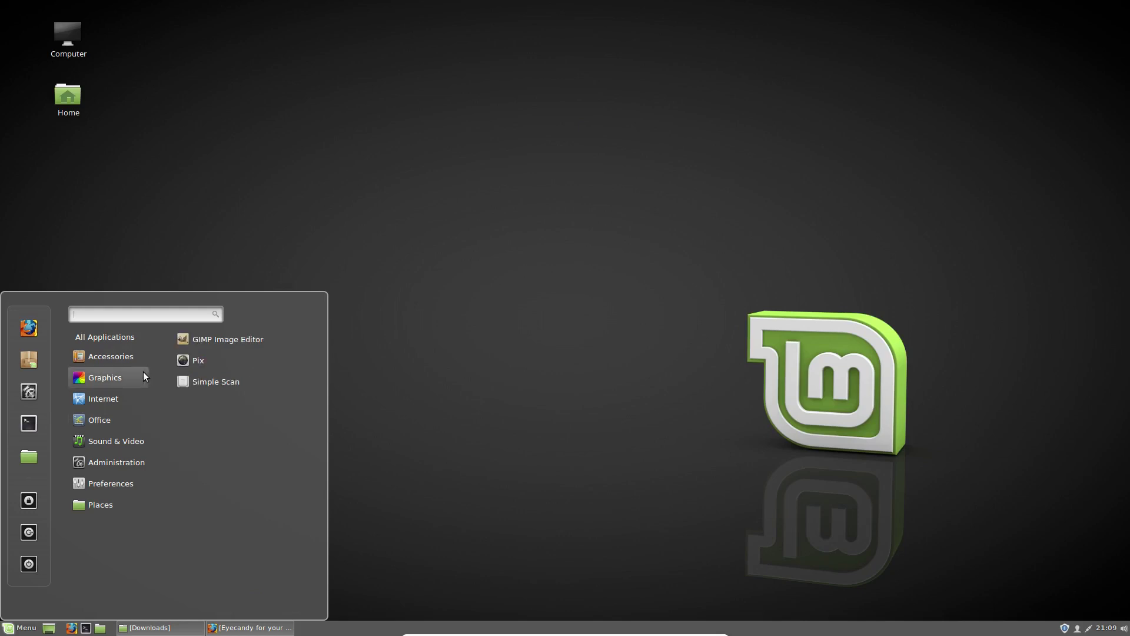
pyautogui.moveTo(112, 501)
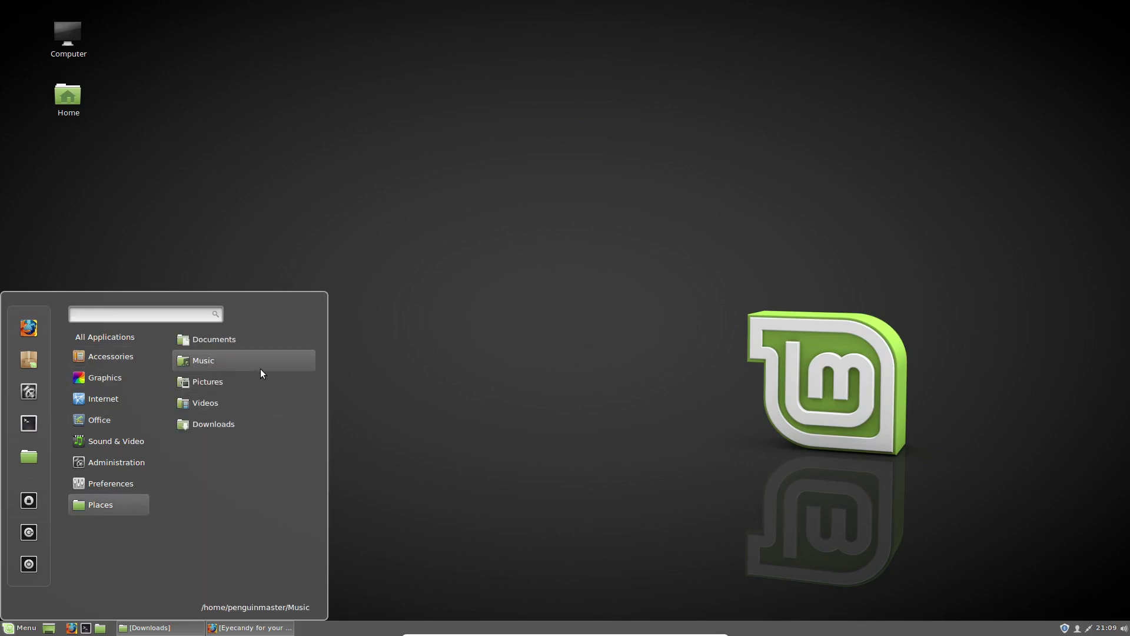
pyautogui.click(447, 379)
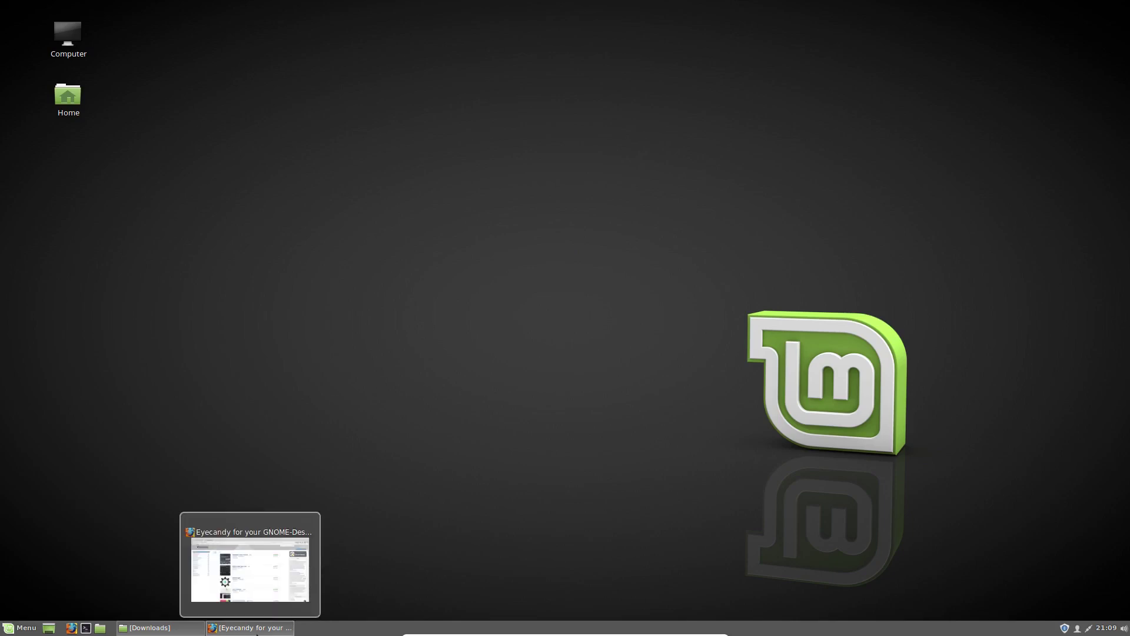
# Restore the gnome-look.org Firefox window, visiting the opendesktop.org tab and coming back.
pyautogui.click(256, 628)
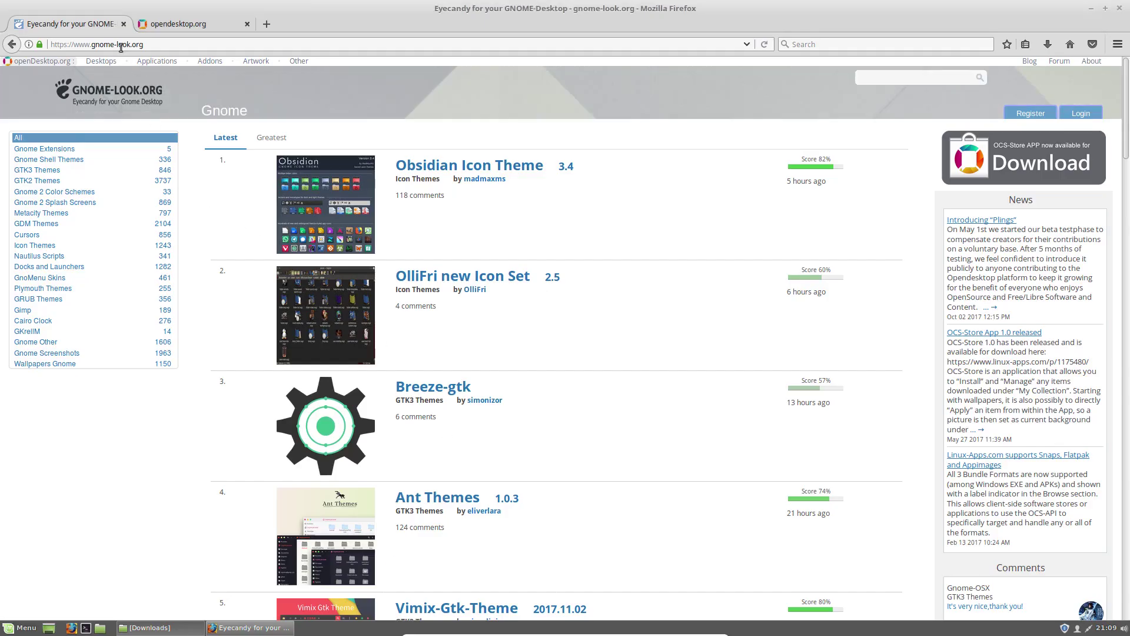
pyautogui.click(173, 26)
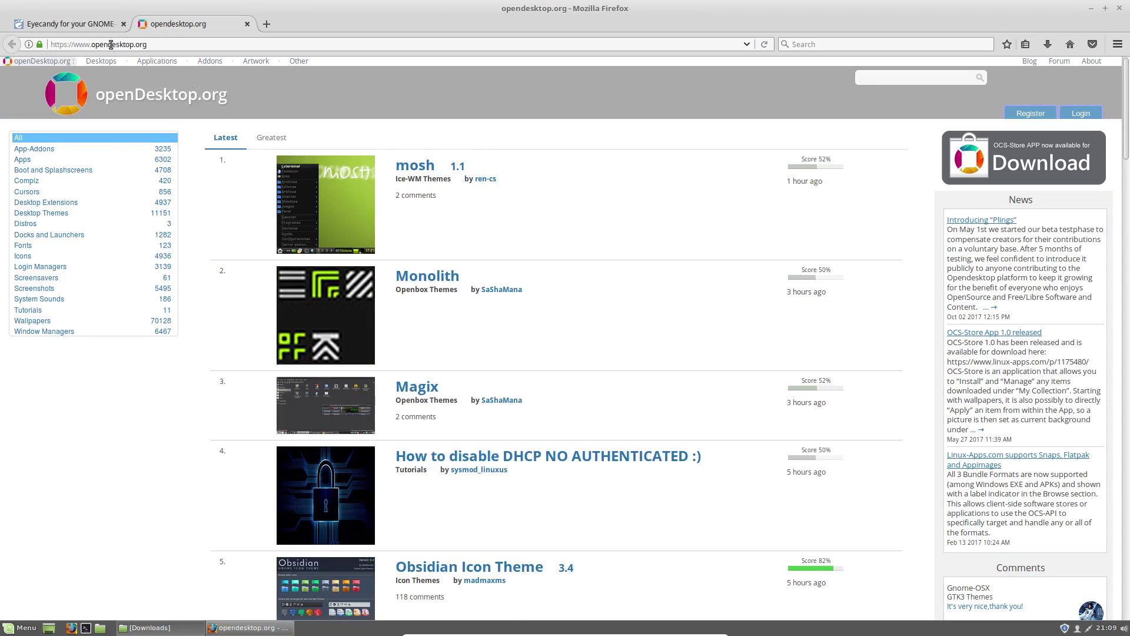
pyautogui.click(104, 26)
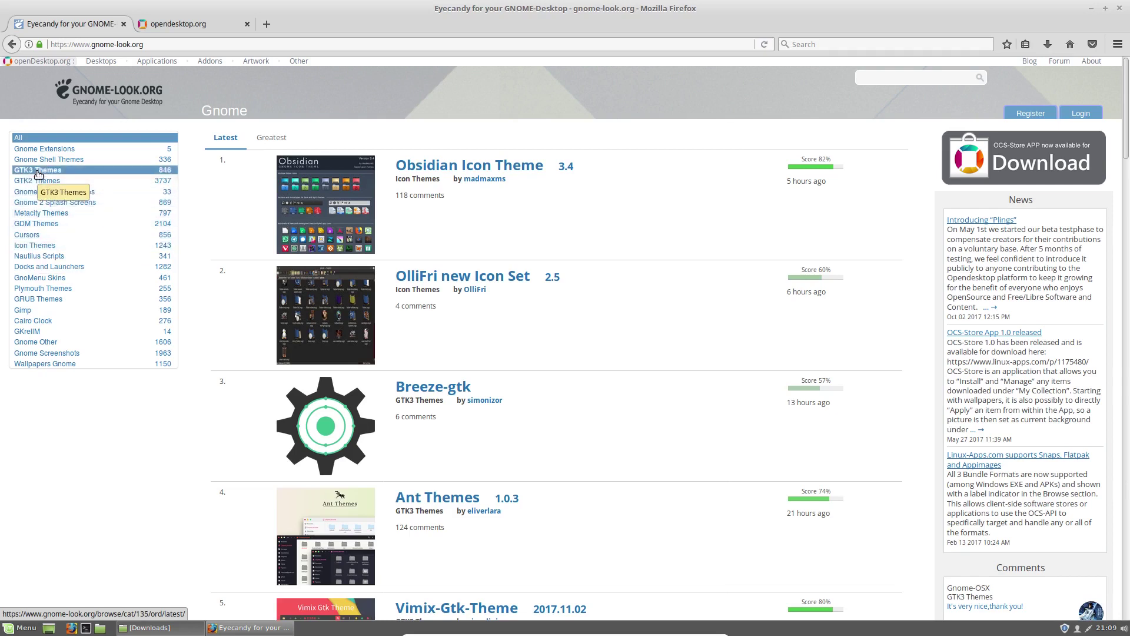
# Minimize the Downloads folder, then scroll through gnome-look's Latest list and back to the top.
pyautogui.click(148, 628)
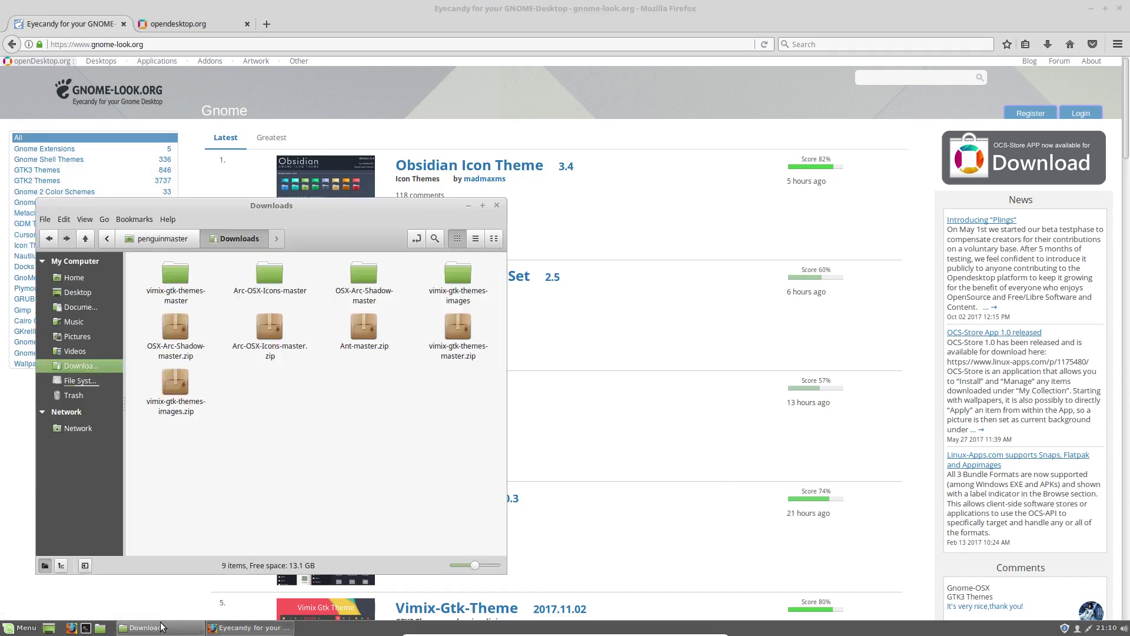
pyautogui.click(468, 206)
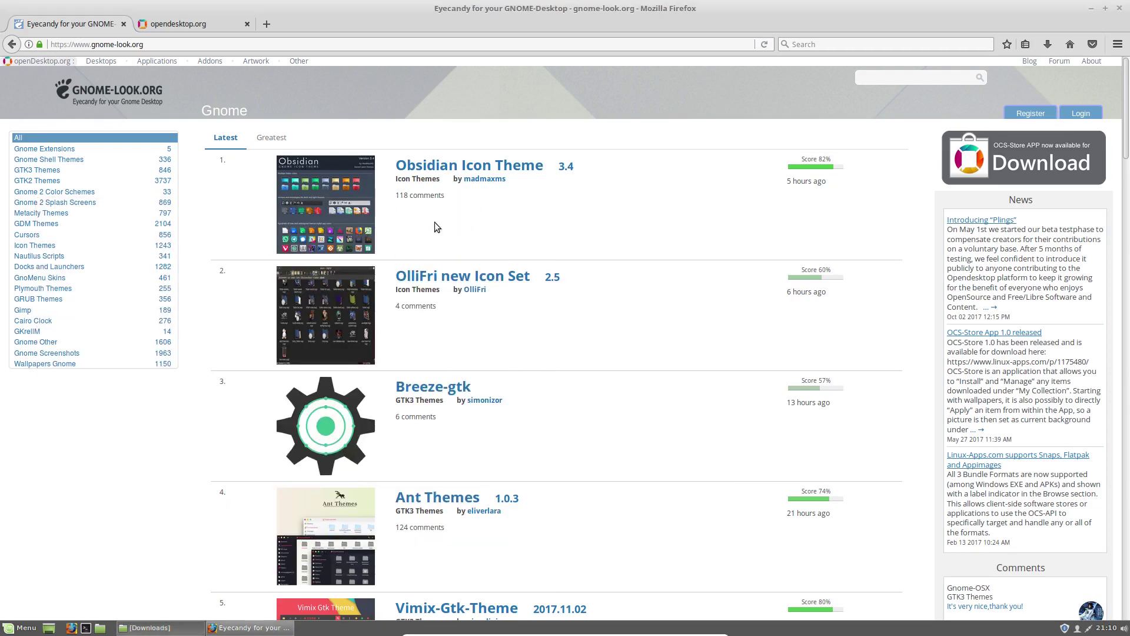
pyautogui.scroll(-8, 513, 241)
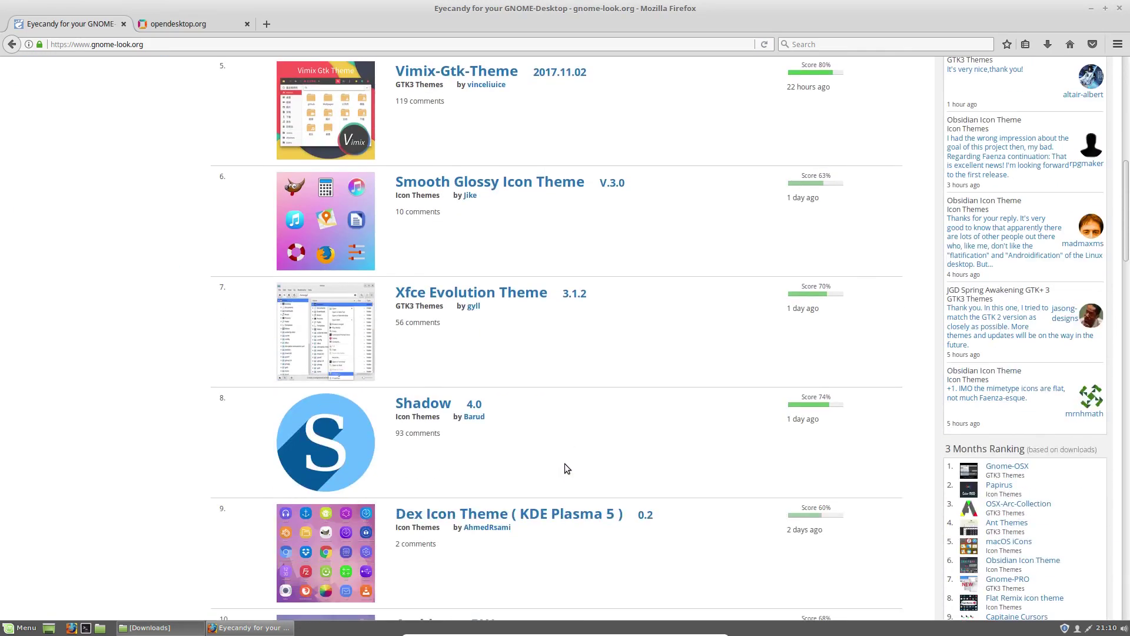
pyautogui.scroll(-4, 560, 457)
pyautogui.scroll(3, 657, 494)
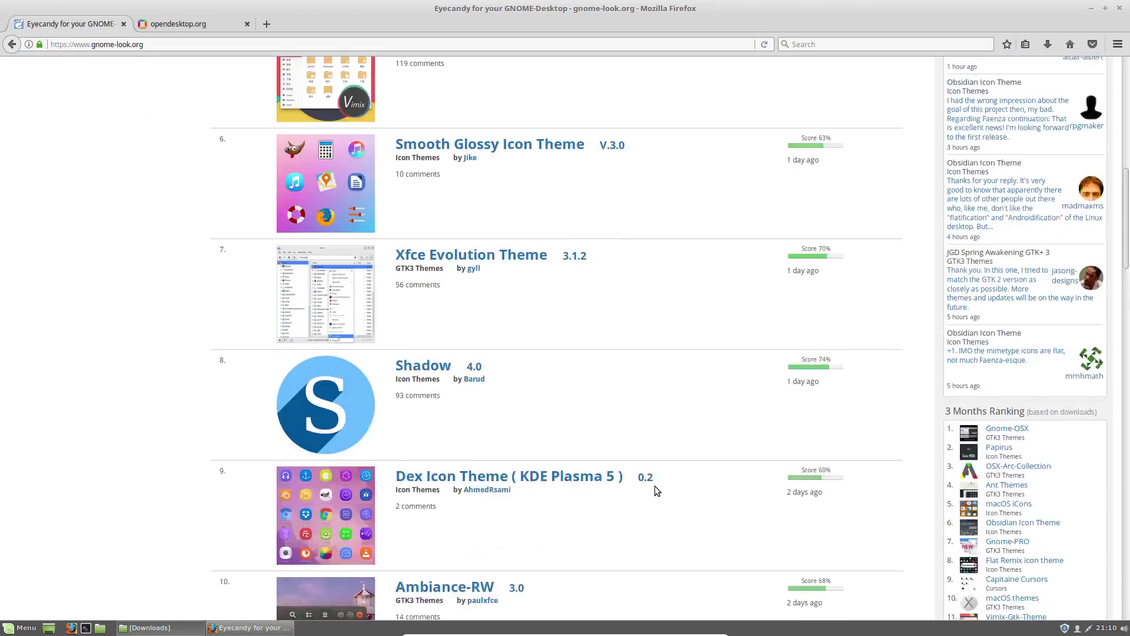
pyautogui.scroll(10, 647, 483)
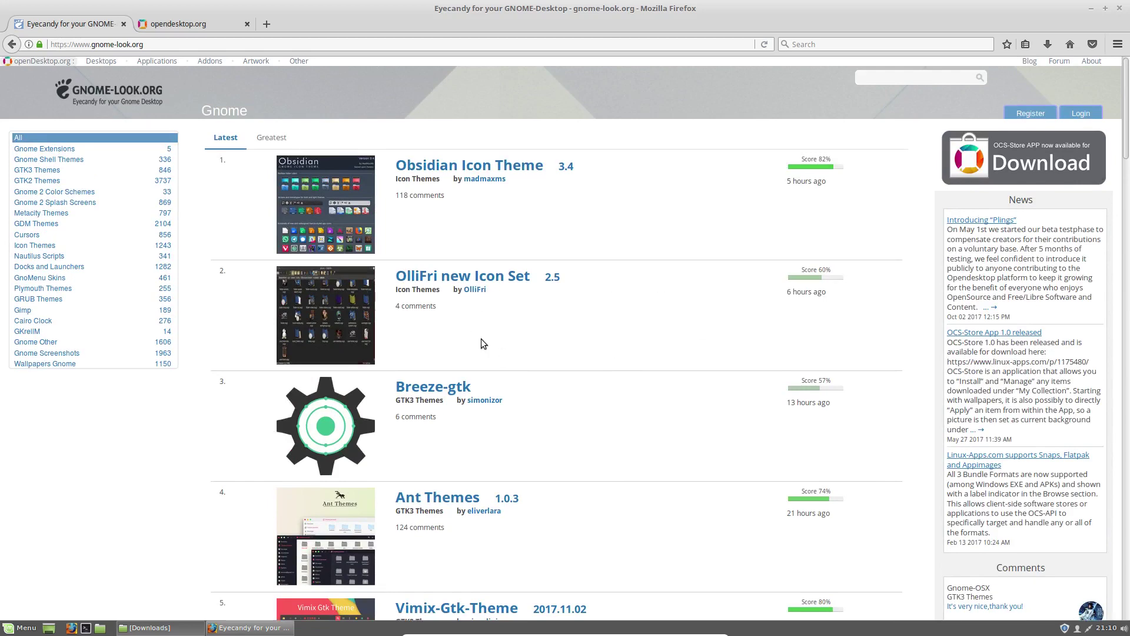
# Switch gnome-look's list to Greatest and open the OSX-Arc-Collection author's profile.
pyautogui.click(278, 142)
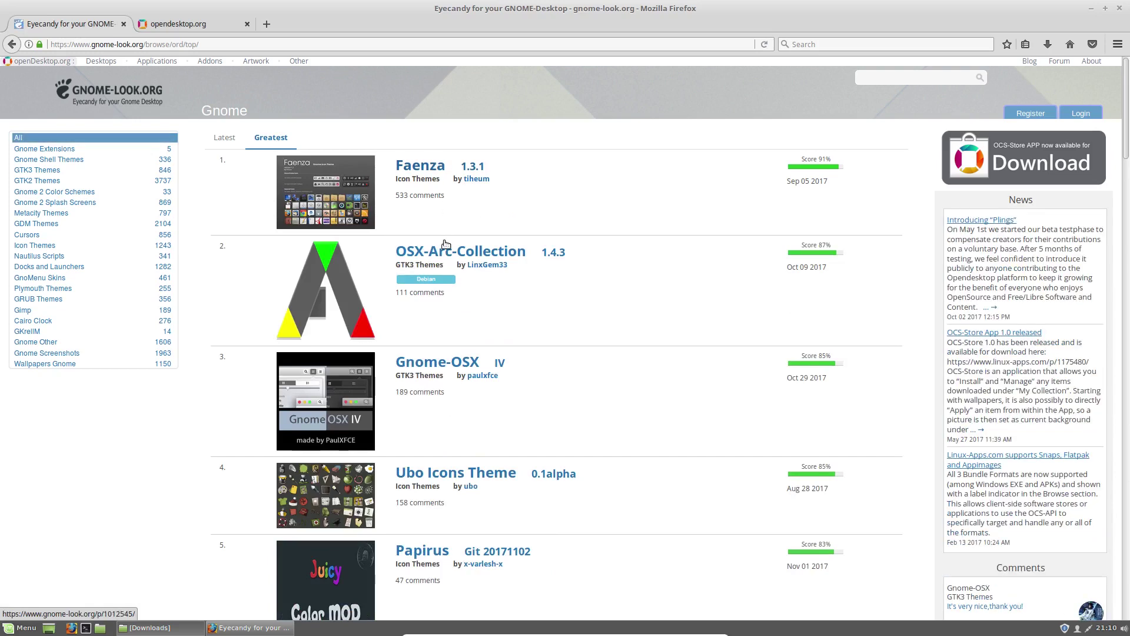
pyautogui.click(479, 266)
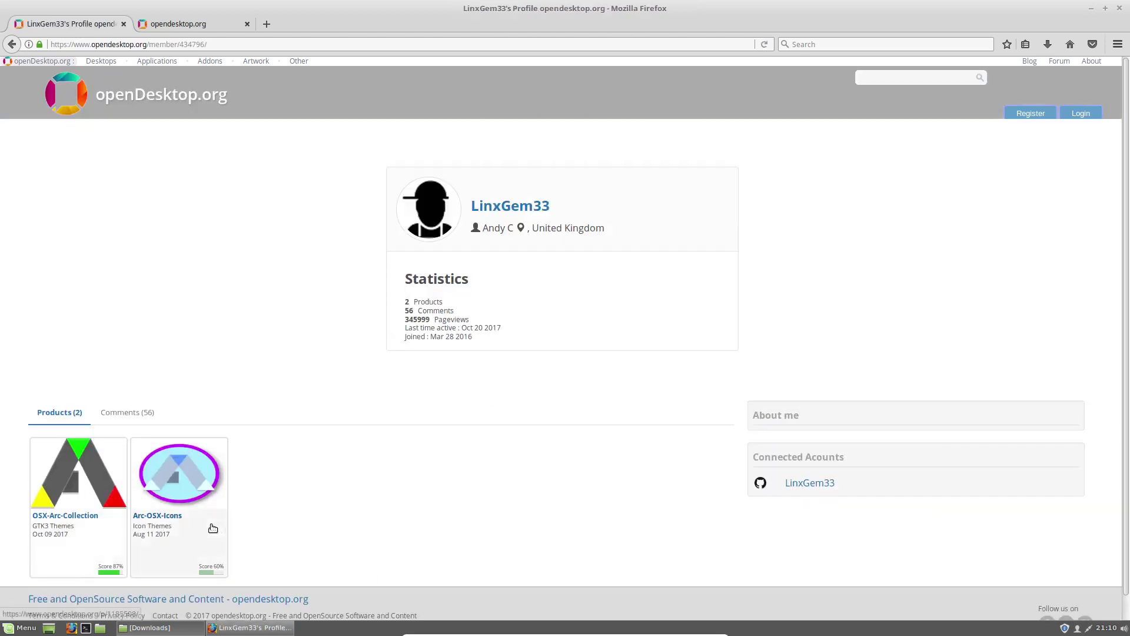
pyautogui.scroll(-1, 341, 493)
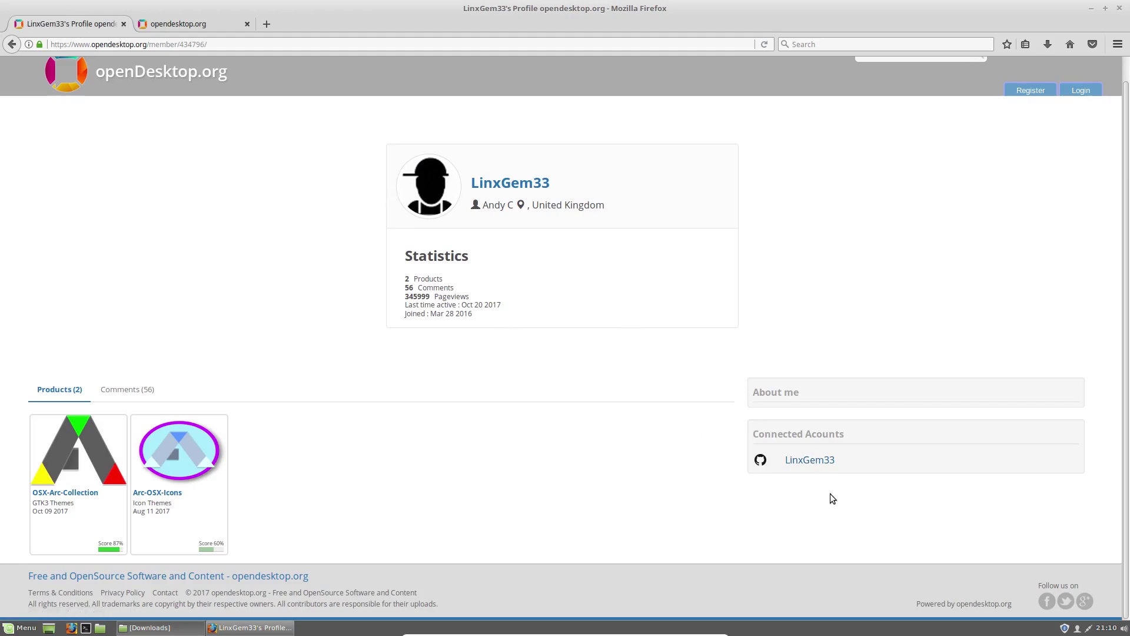
# Open the author's GitHub account in a new tab, then go back to the Greatest list.
pyautogui.click(810, 459)
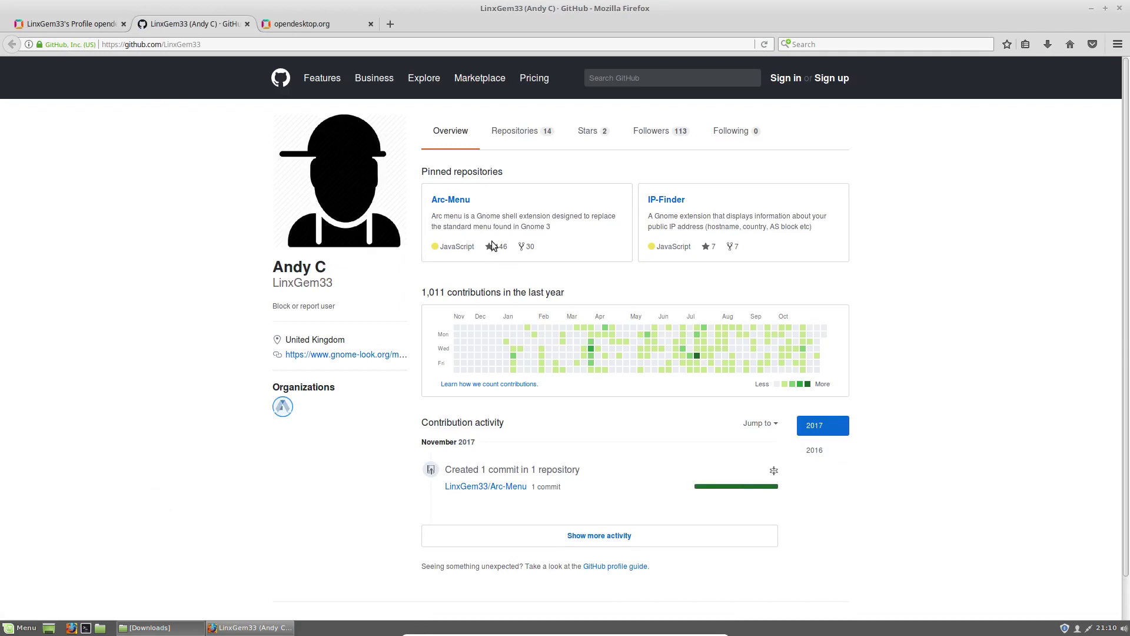
pyautogui.scroll(-2, 893, 302)
pyautogui.click(102, 26)
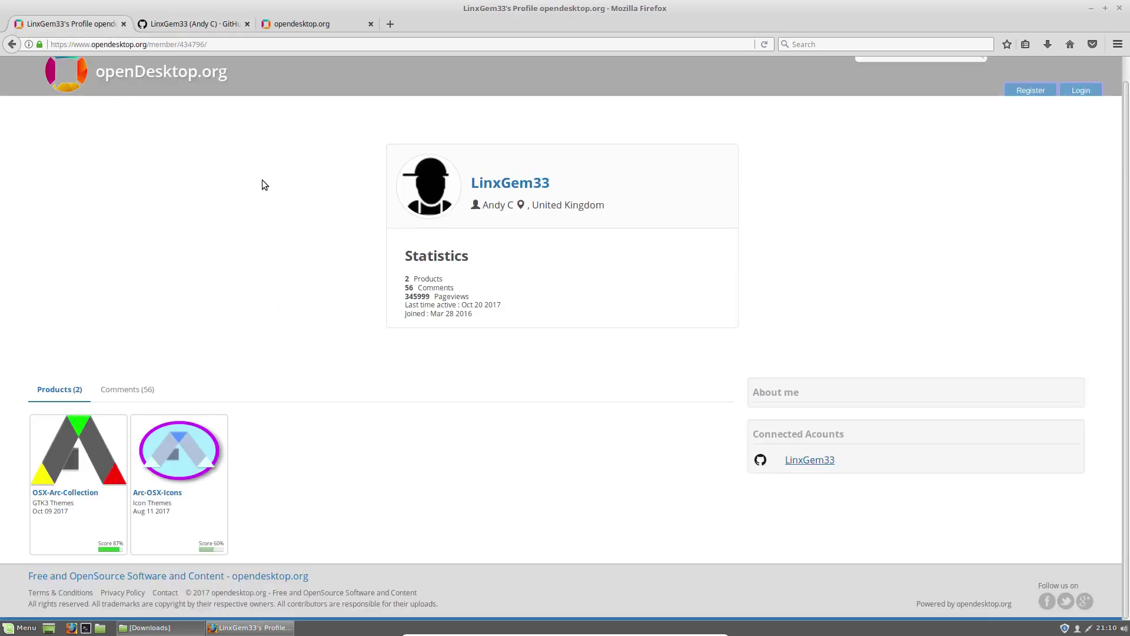
pyautogui.click(12, 44)
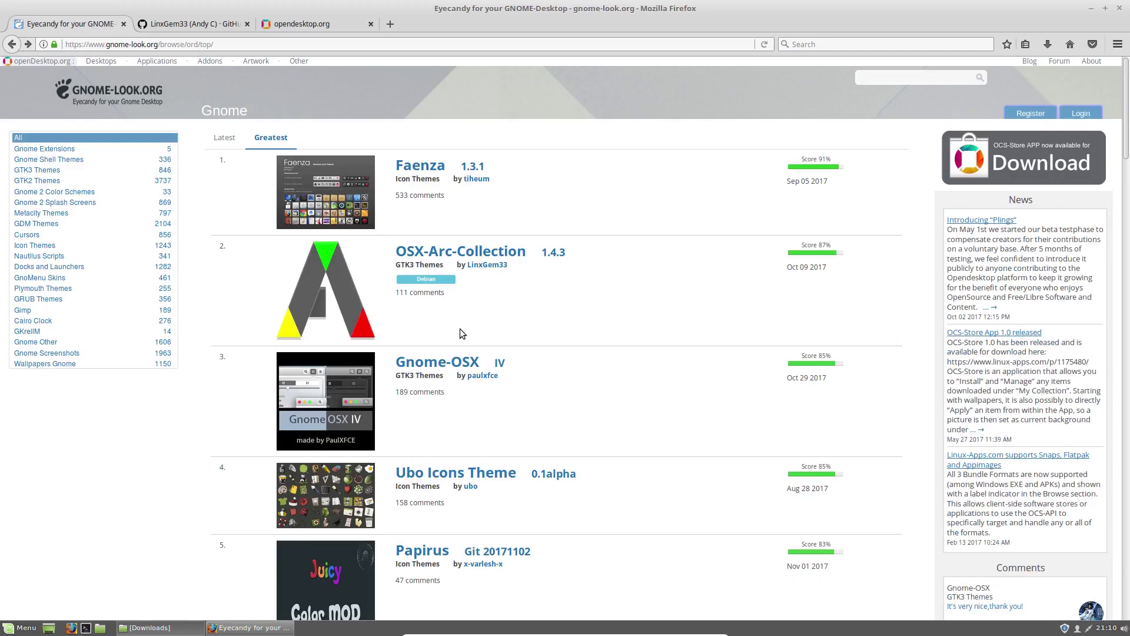
# Open the Faenza author's opendesktop profile from the Greatest list, stopping the Faenza product page load.
pyautogui.scroll(-3, 524, 306)
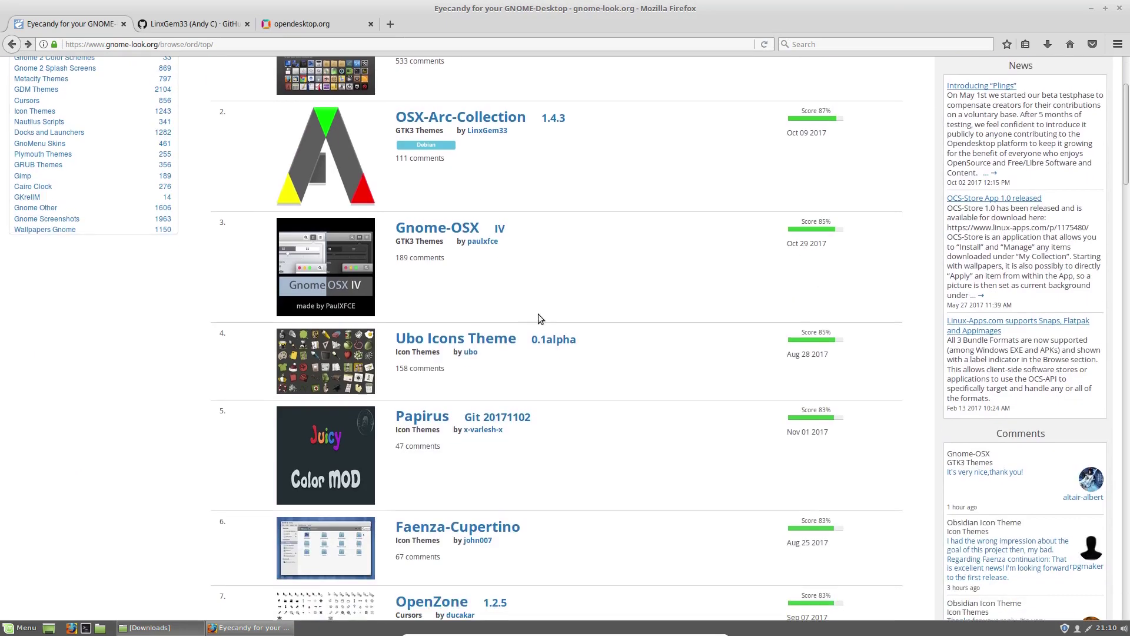
pyautogui.scroll(-3, 591, 346)
pyautogui.scroll(-3, 588, 345)
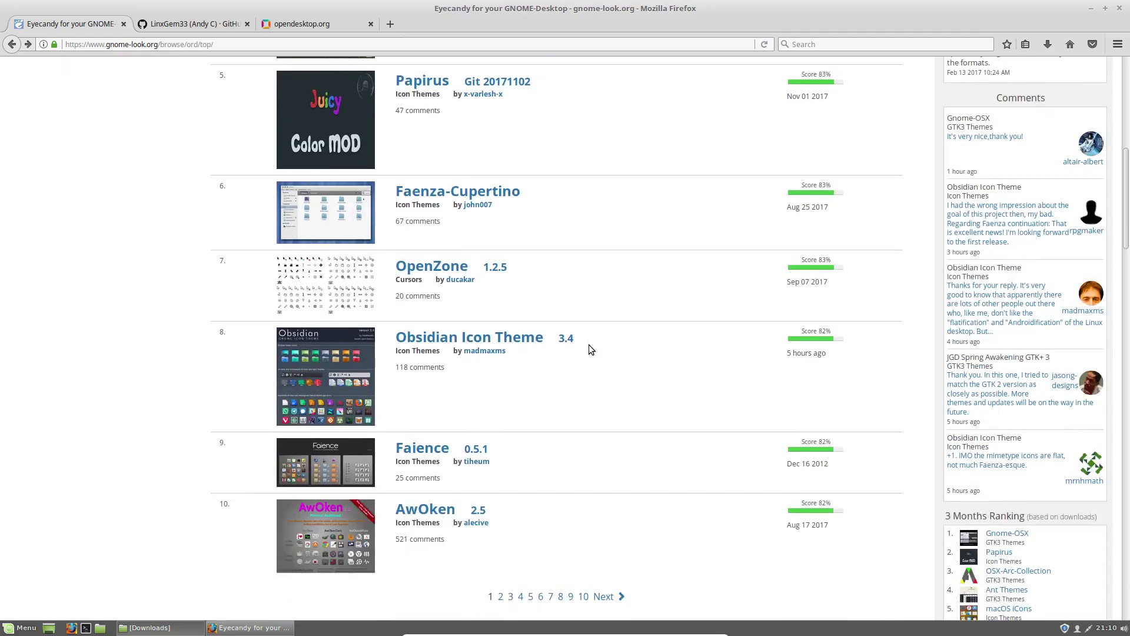
pyautogui.scroll(9, 577, 330)
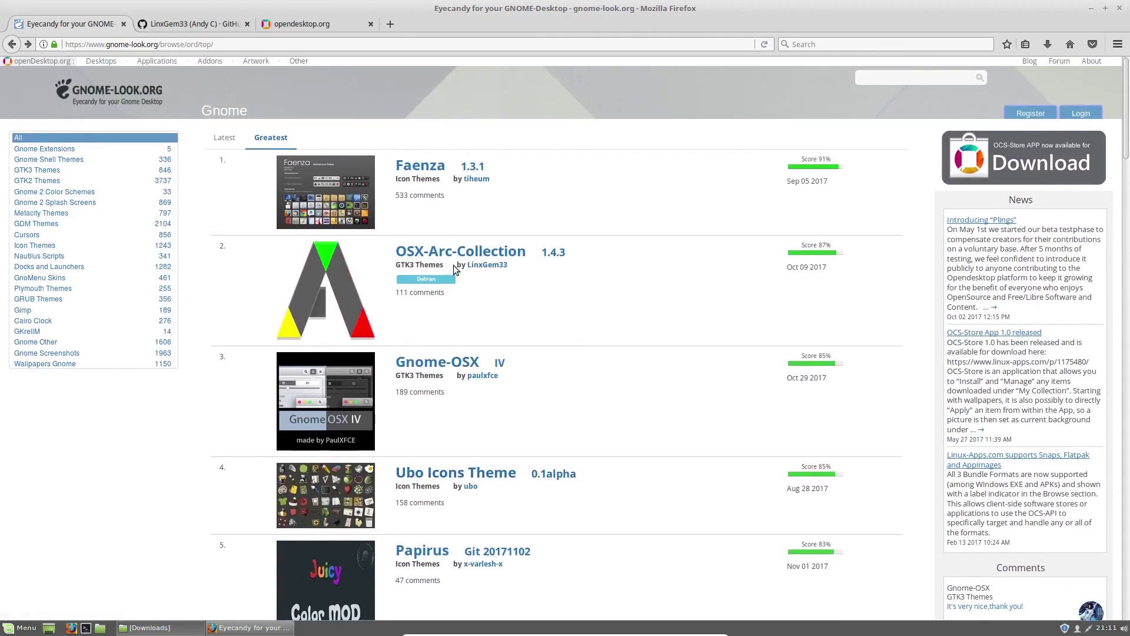
pyautogui.click(474, 182)
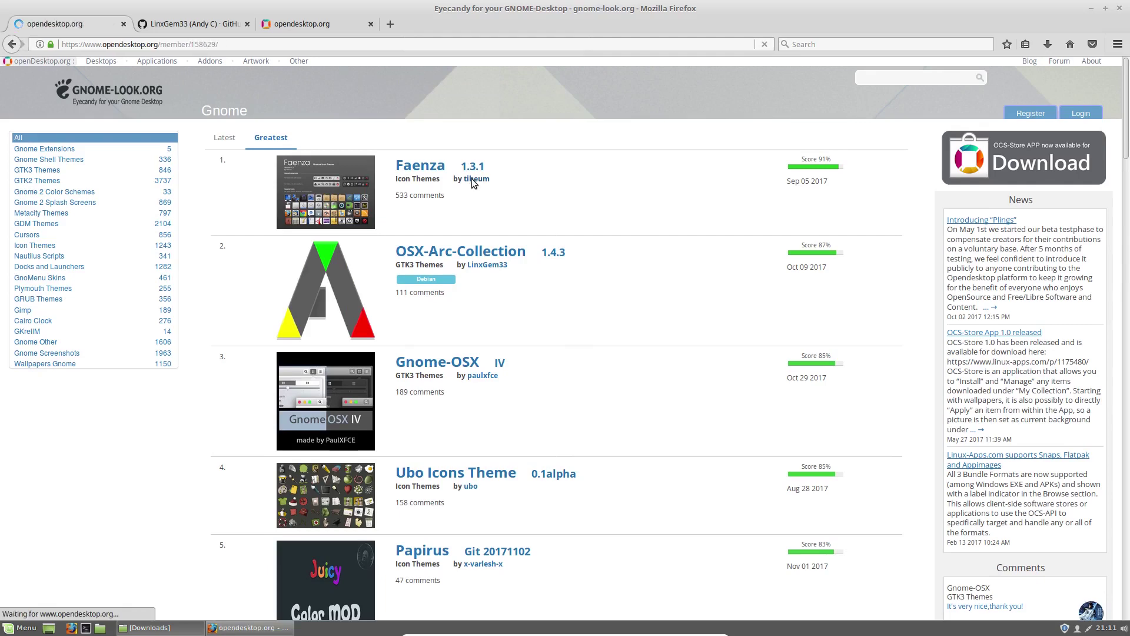
pyautogui.scroll(-3, 553, 503)
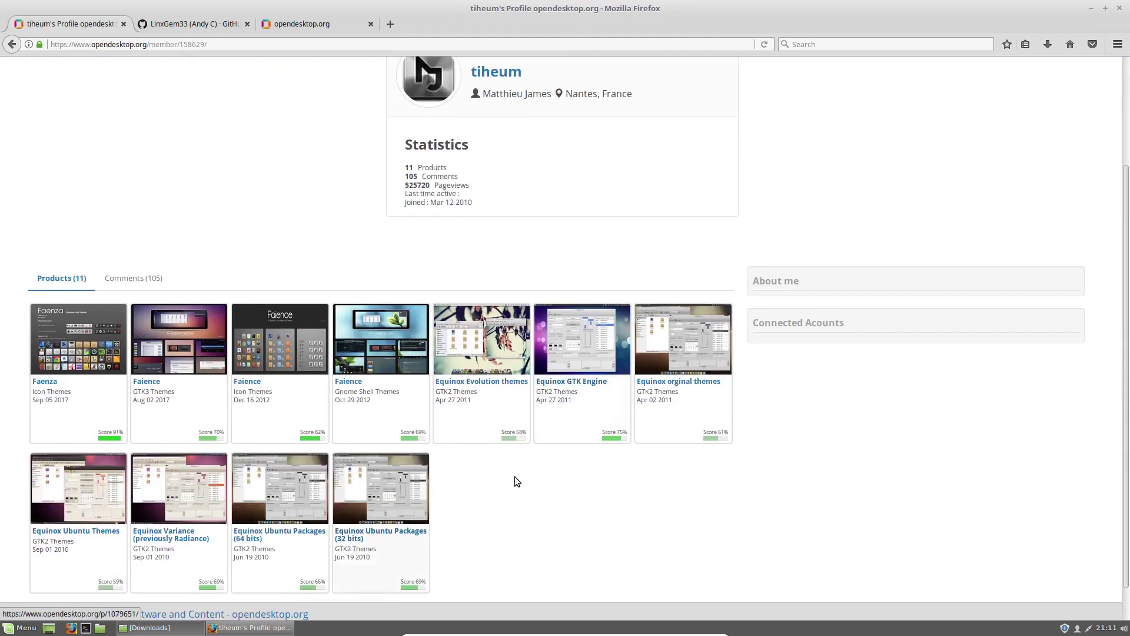
pyautogui.click(46, 380)
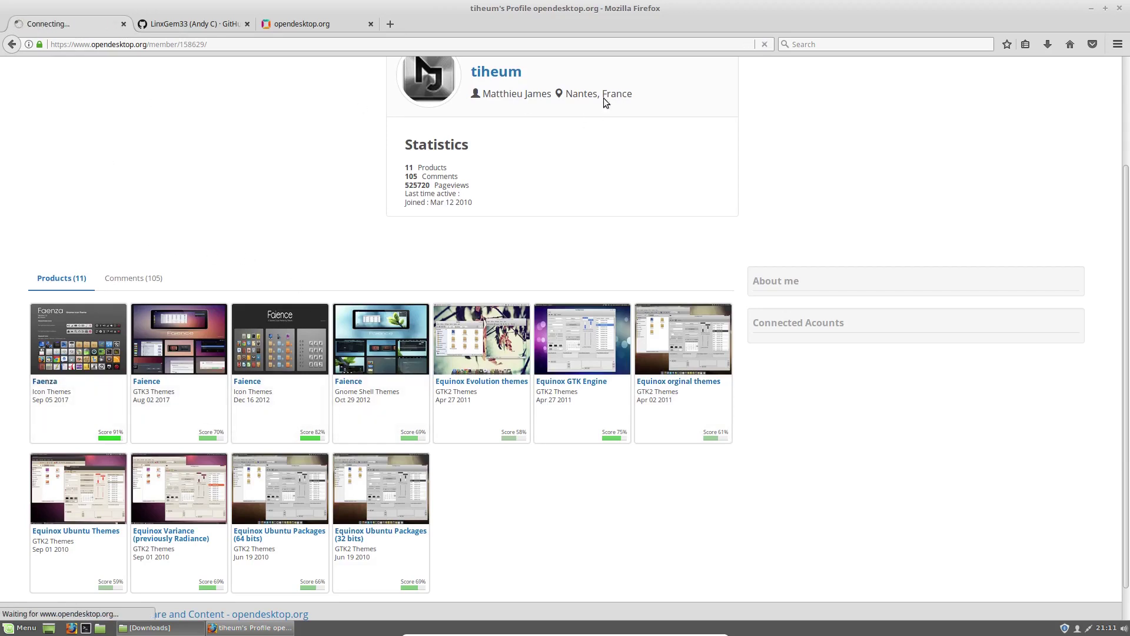
pyautogui.click(764, 44)
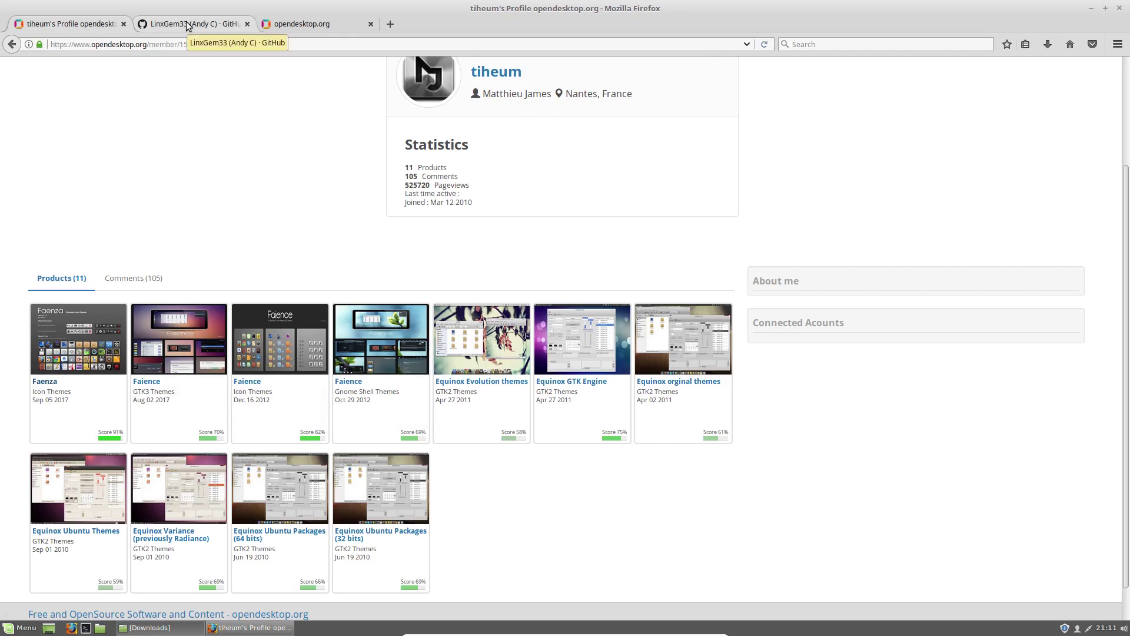
# Switch to the GitHub tab and scroll through the author's Repositories list.
pyautogui.click(187, 26)
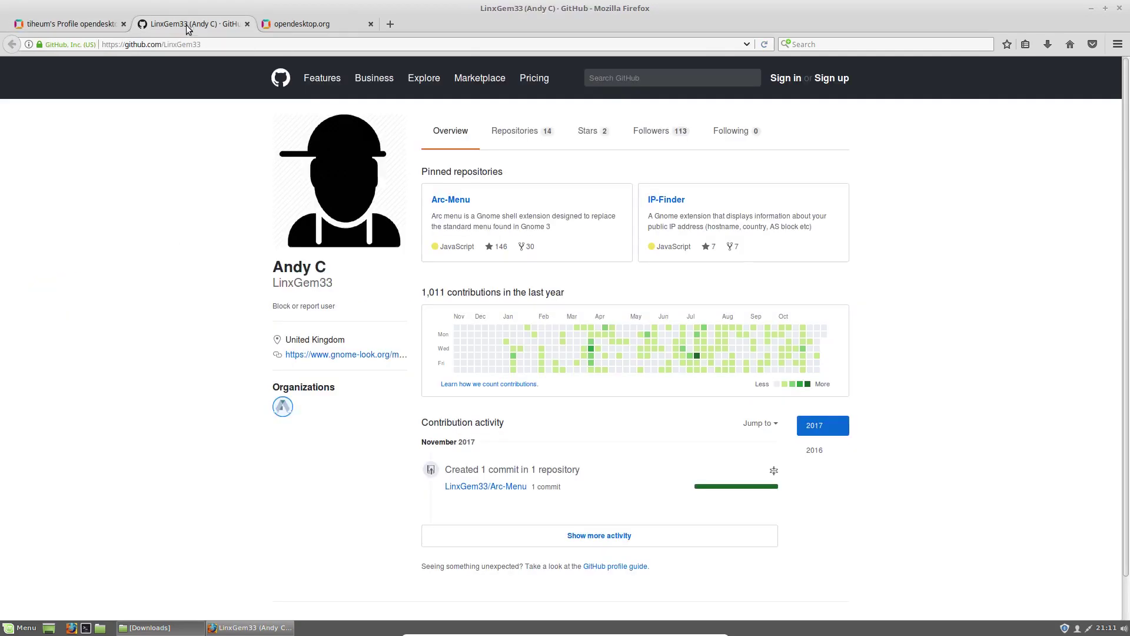
pyautogui.click(509, 136)
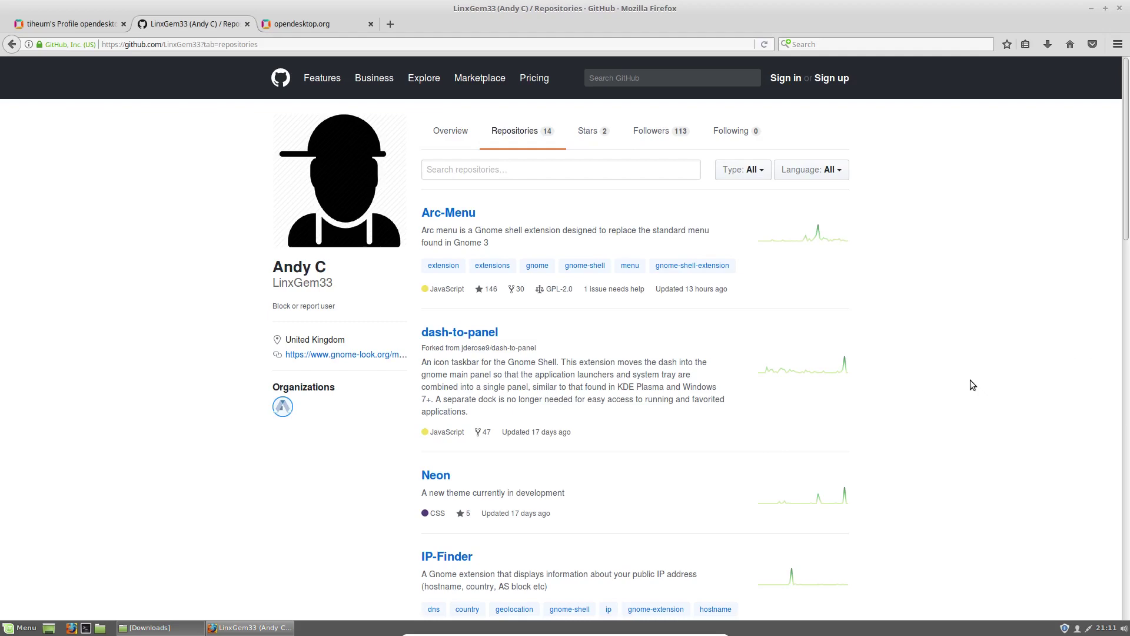
pyautogui.scroll(-3, 953, 369)
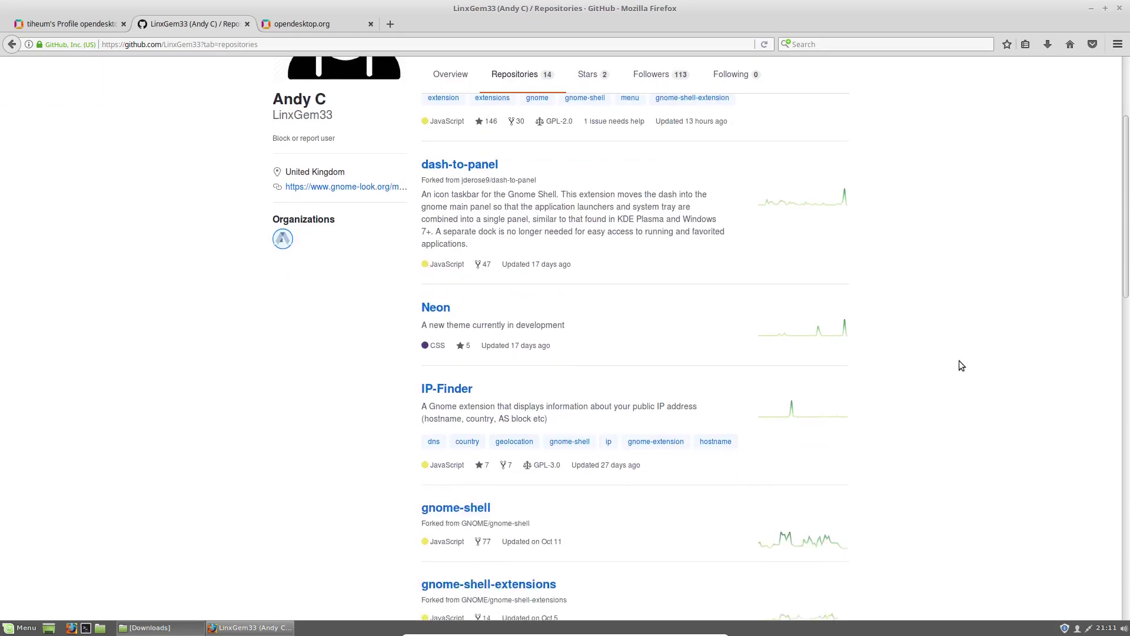
pyautogui.scroll(-3, 959, 359)
pyautogui.scroll(5, 957, 359)
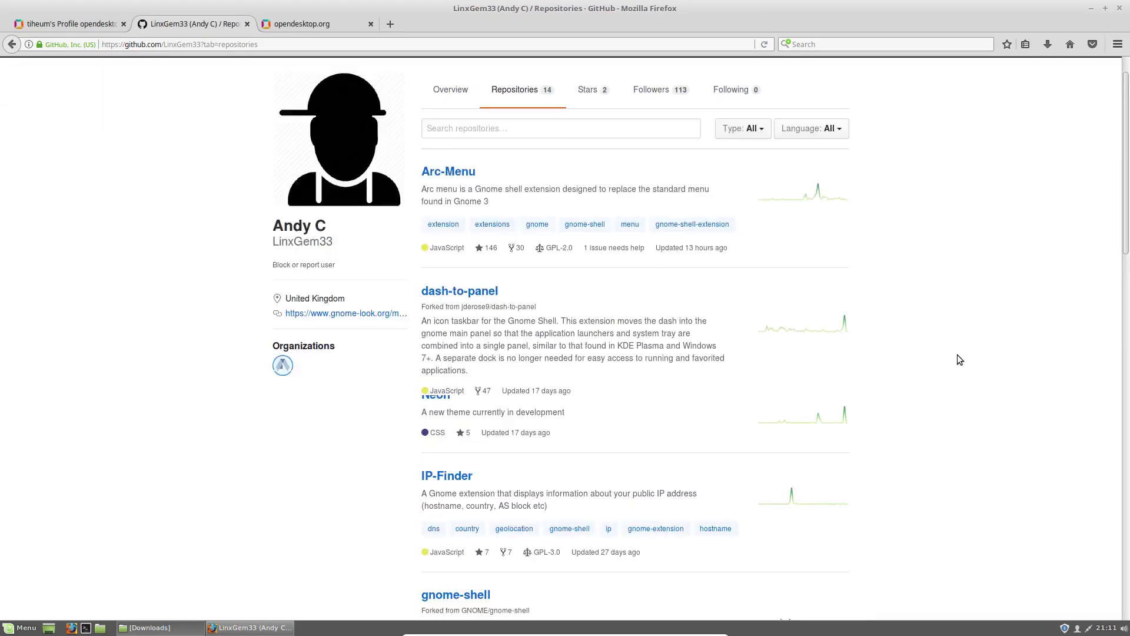
pyautogui.scroll(-6, 957, 354)
pyautogui.scroll(-5, 955, 353)
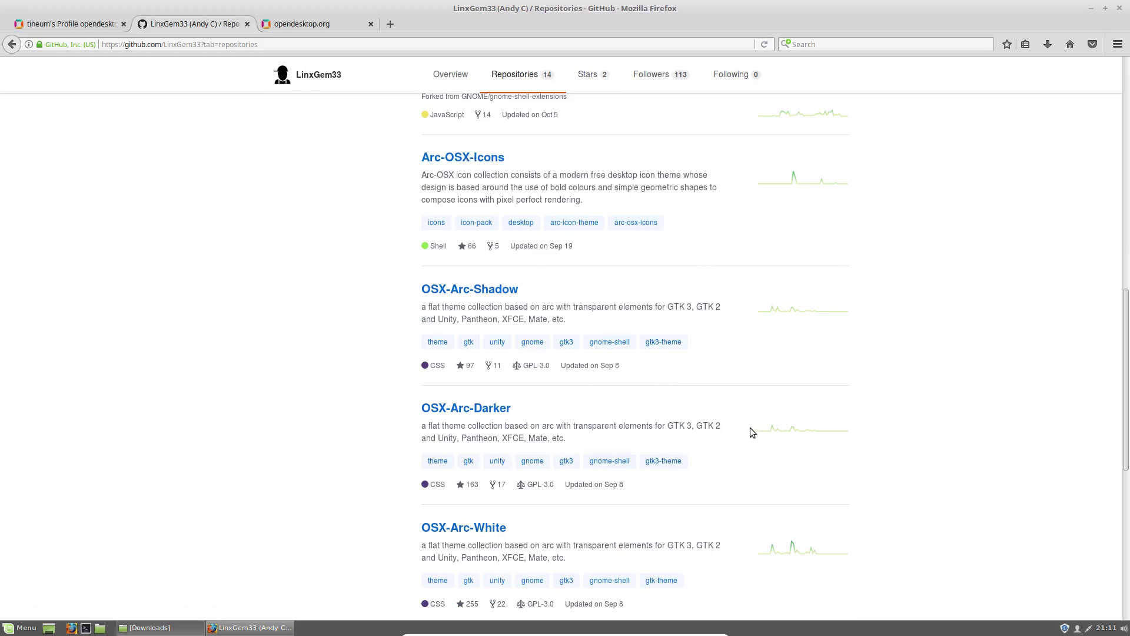
pyautogui.scroll(4, 618, 365)
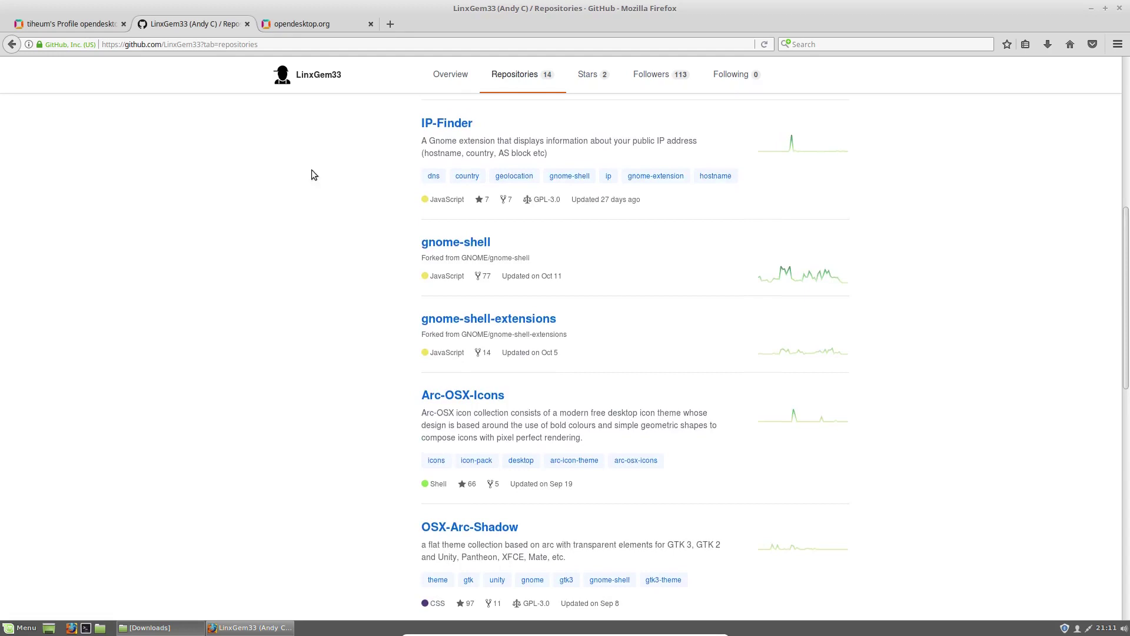
pyautogui.scroll(2, 312, 174)
# Open the Faenza product page, then return to the GitHub repositories and scroll to Arc-OSX-Icons.
pyautogui.hotkey('ctrl', 'pageup')
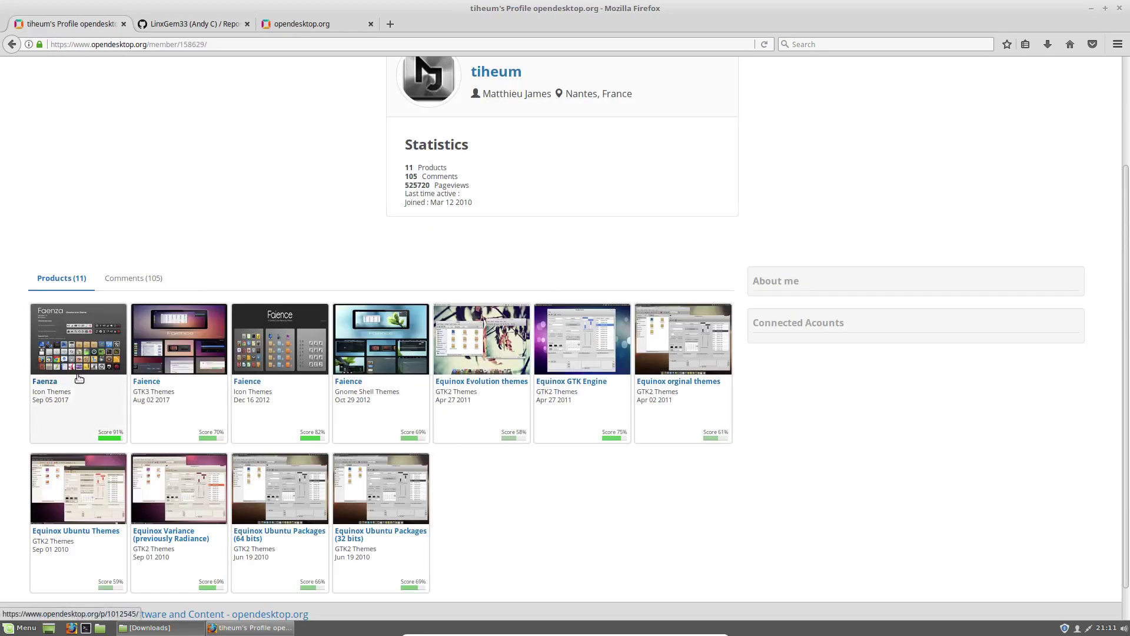
pyautogui.click(54, 384)
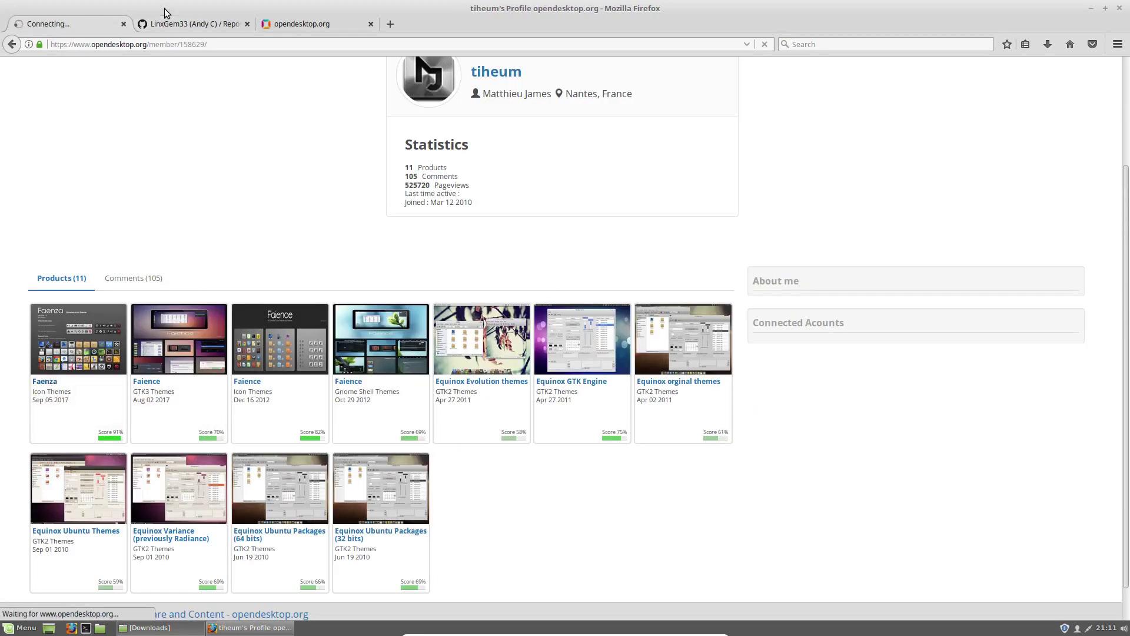
pyautogui.click(189, 25)
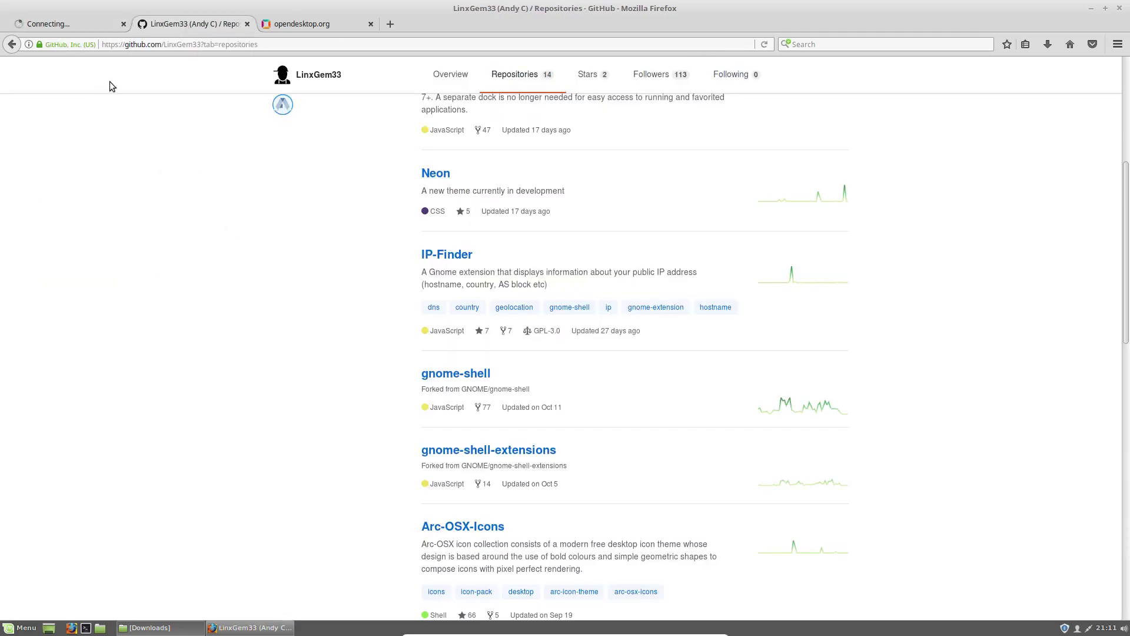
pyautogui.scroll(5, 666, 370)
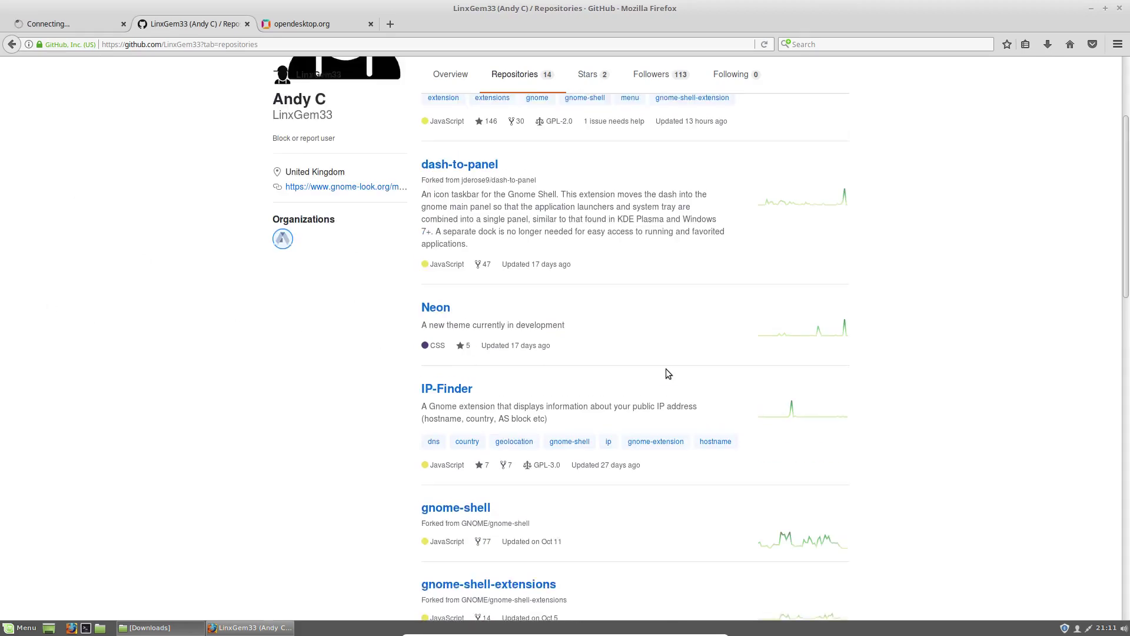
pyautogui.scroll(-3, 637, 368)
pyautogui.scroll(-2, 638, 360)
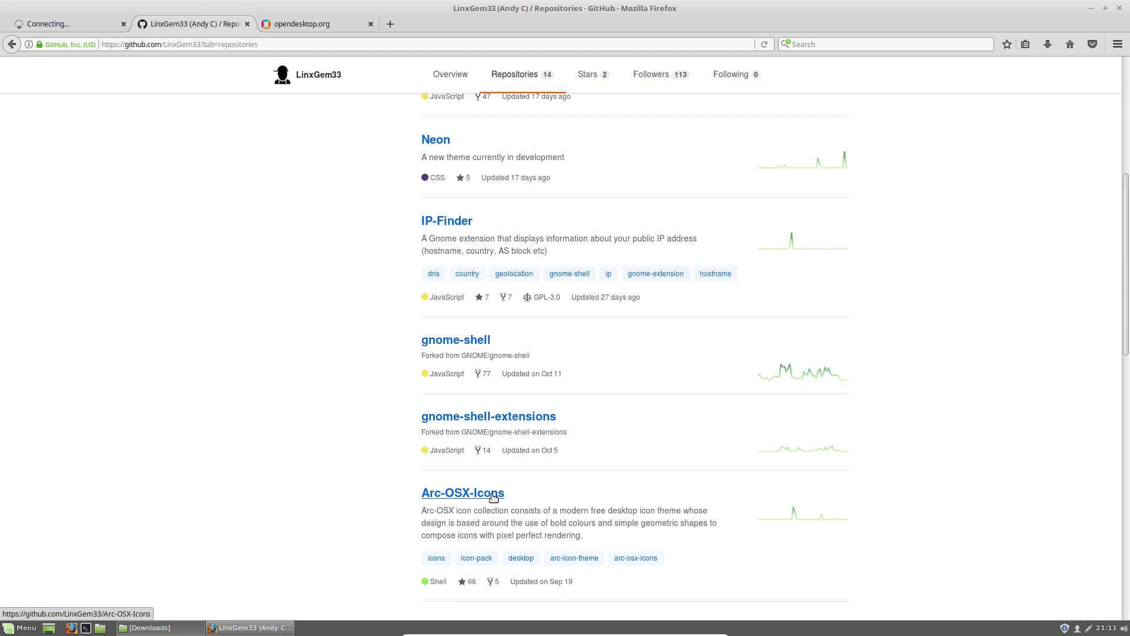
# Open the Arc-OSX-Icons repository, look at its branch list, then return to the Faenza author's profile tab.
pyautogui.click(492, 496)
pyautogui.scroll(-2, 913, 419)
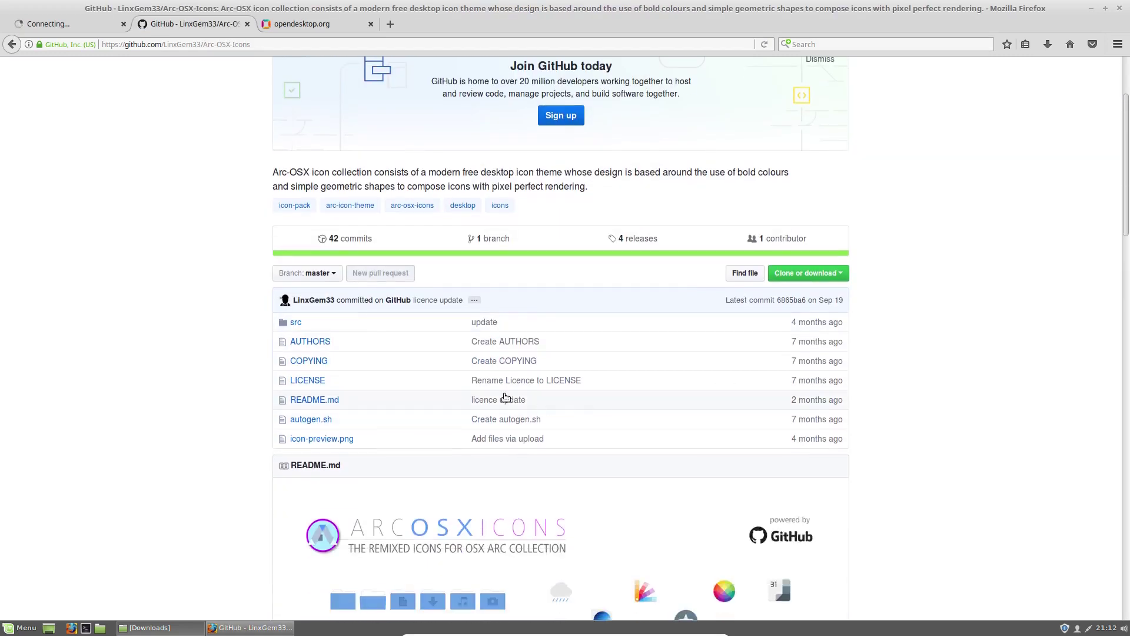
pyautogui.click(325, 275)
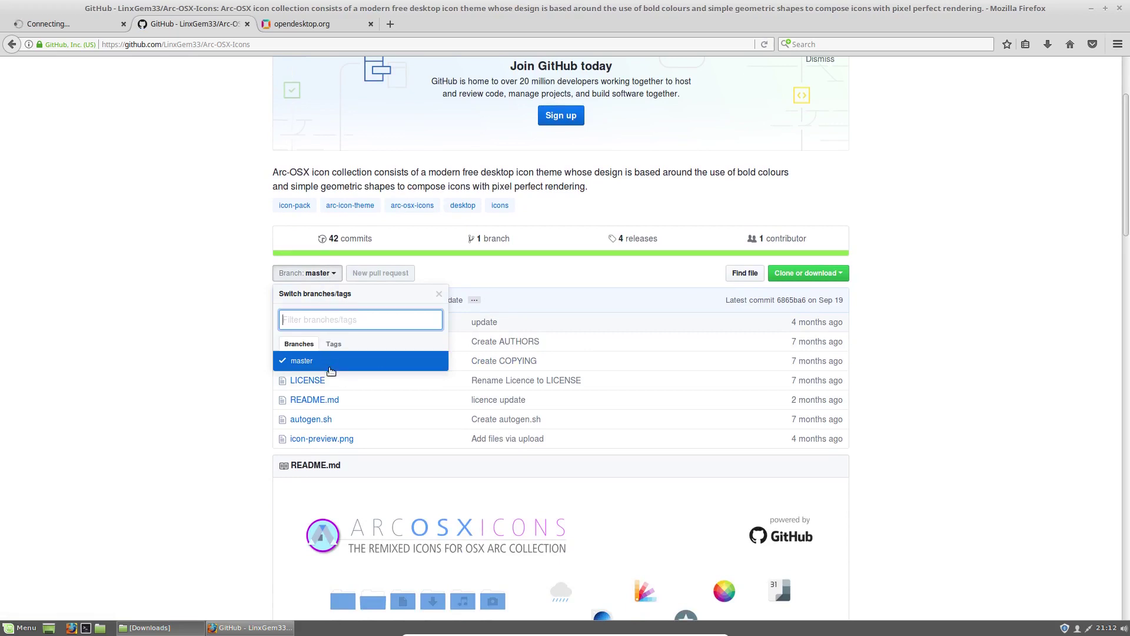
pyautogui.click(230, 380)
pyautogui.click(317, 274)
pyautogui.click(230, 366)
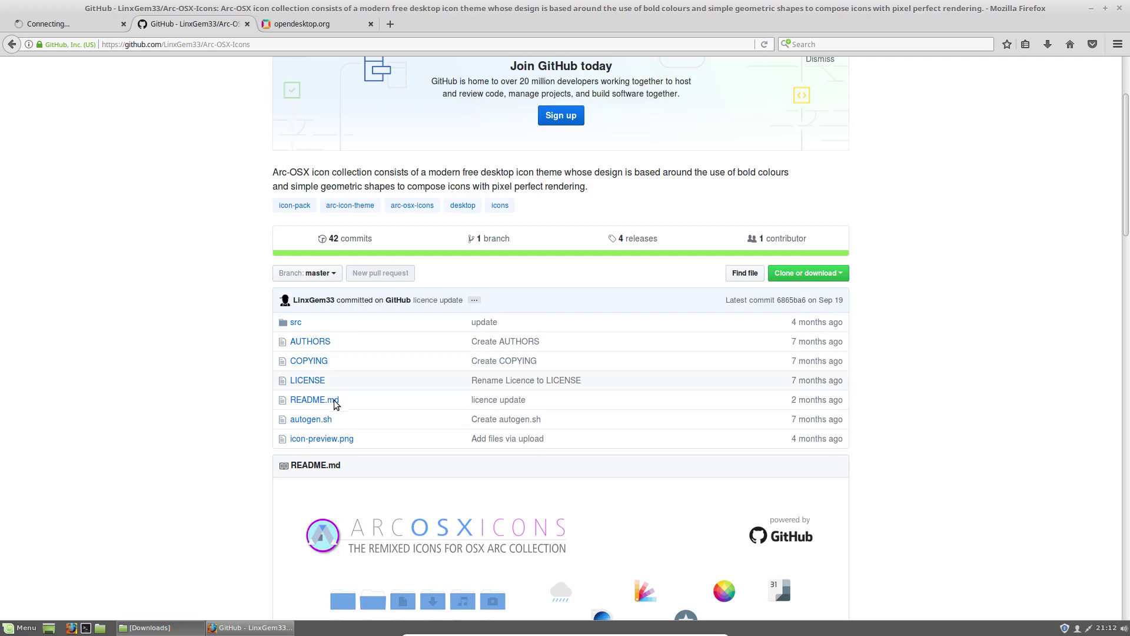
pyautogui.click(81, 25)
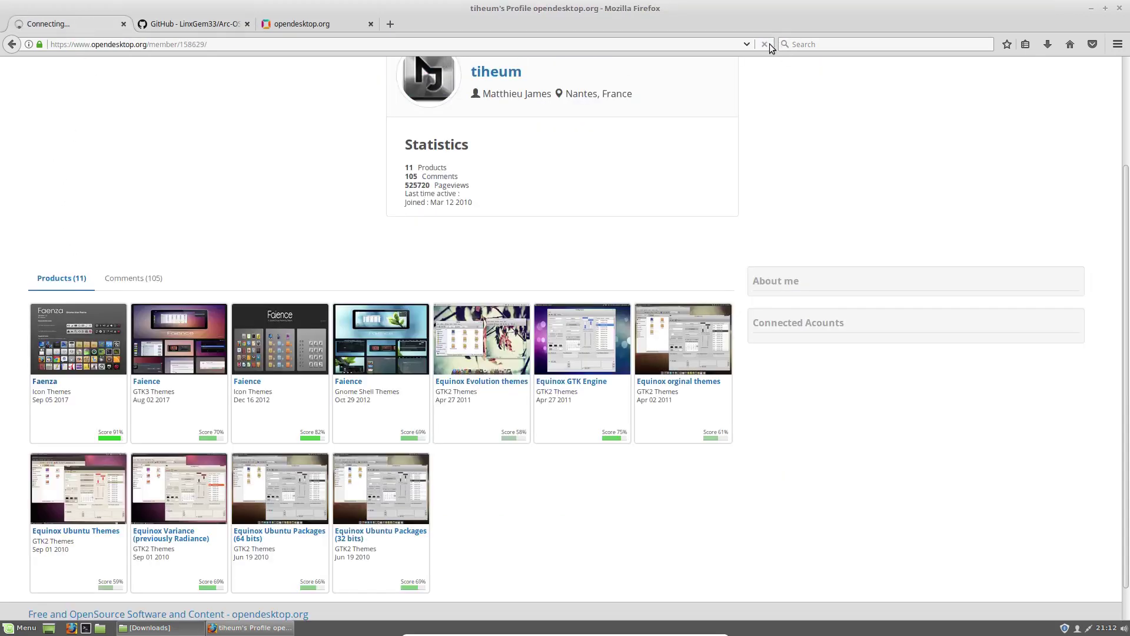
# Minimize Firefox and move the Downloads folder window to the centre of the screen.
pyautogui.click(1091, 9)
pyautogui.click(147, 627)
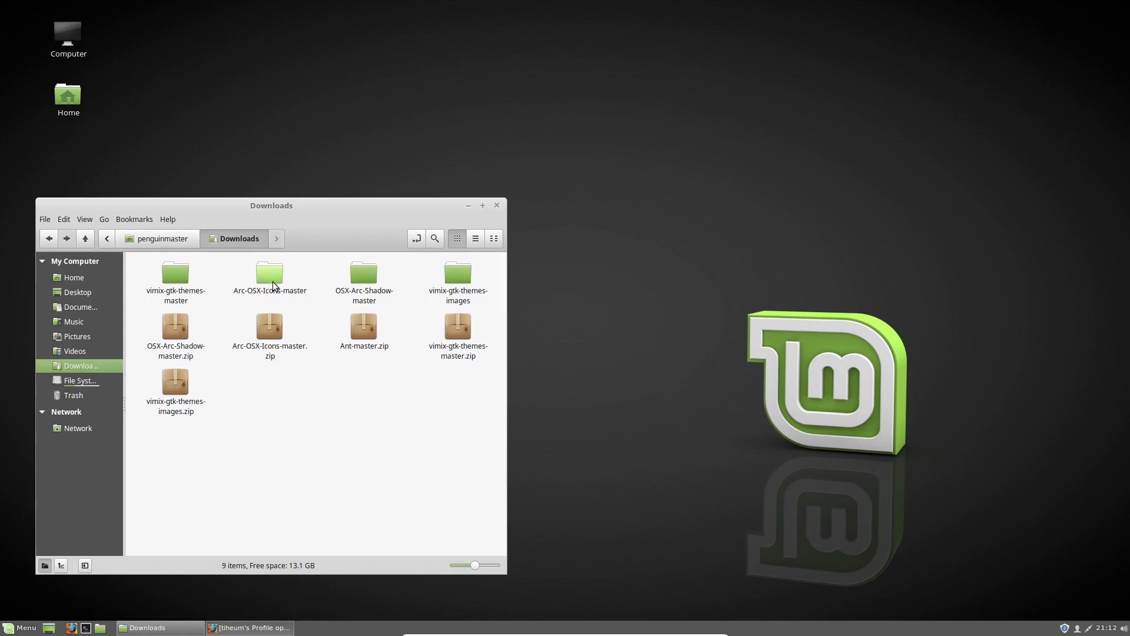
pyautogui.click(266, 629)
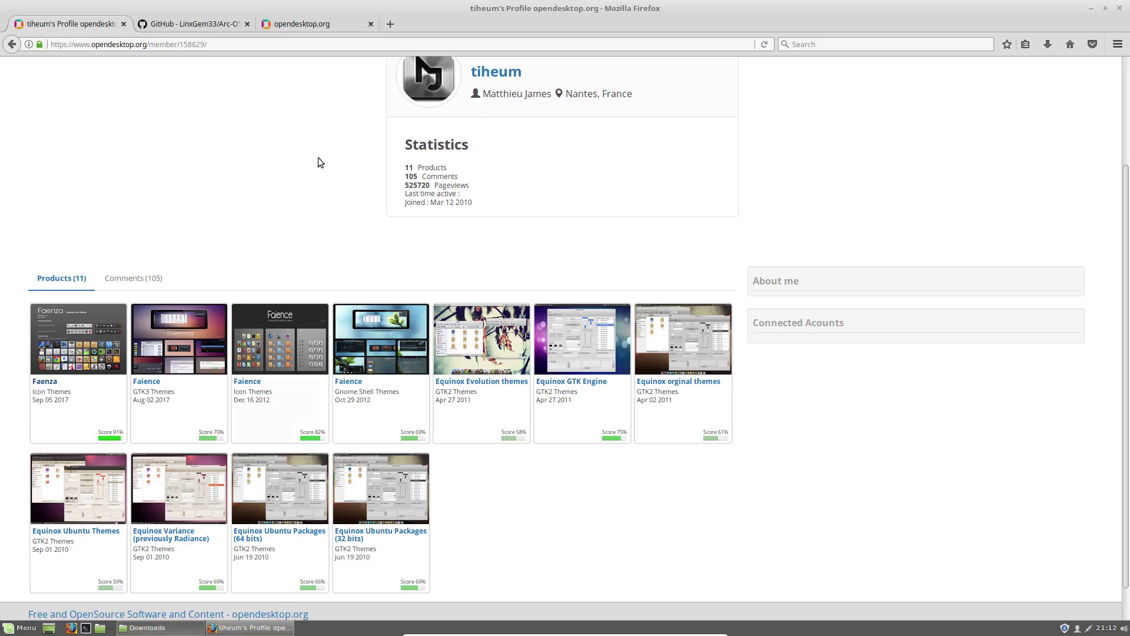
pyautogui.click(194, 23)
pyautogui.scroll(3, 830, 331)
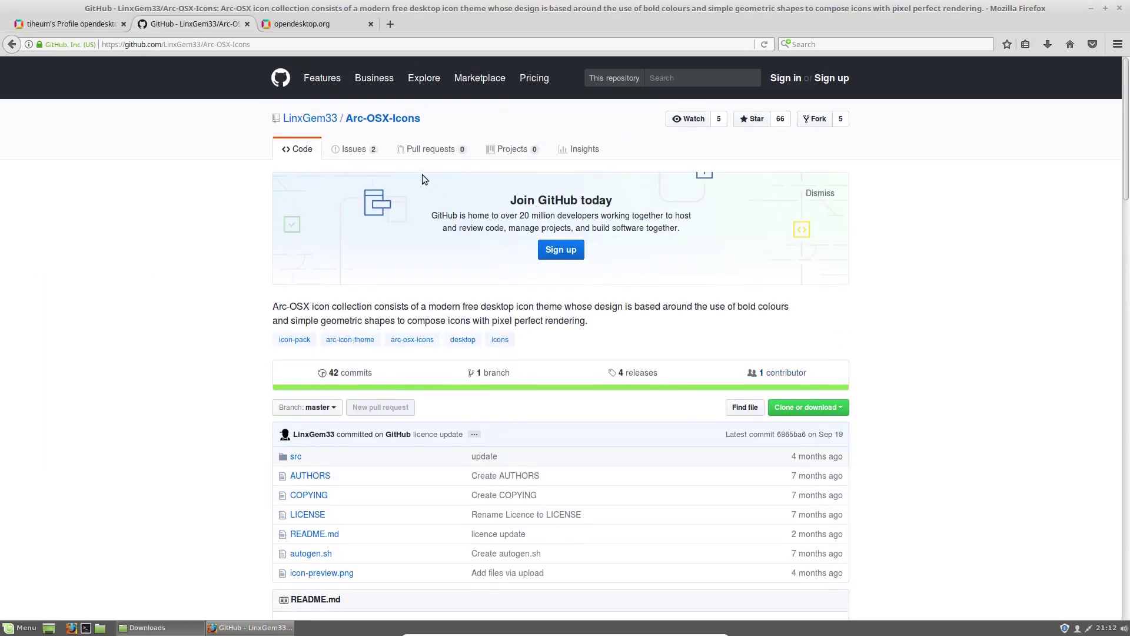
pyautogui.click(162, 629)
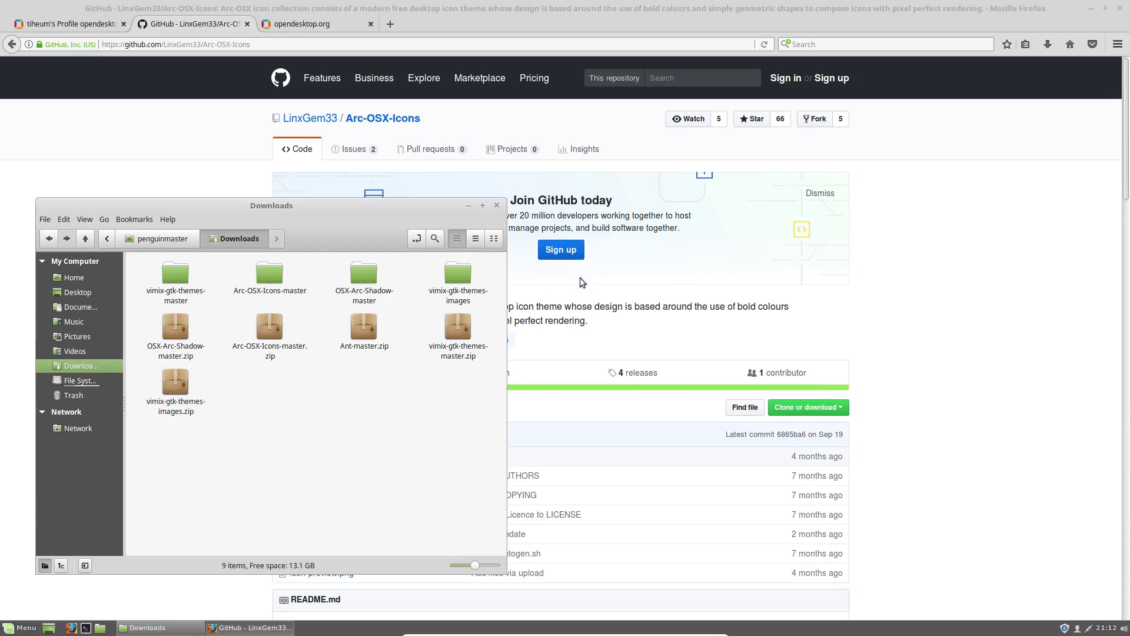
pyautogui.click(1091, 9)
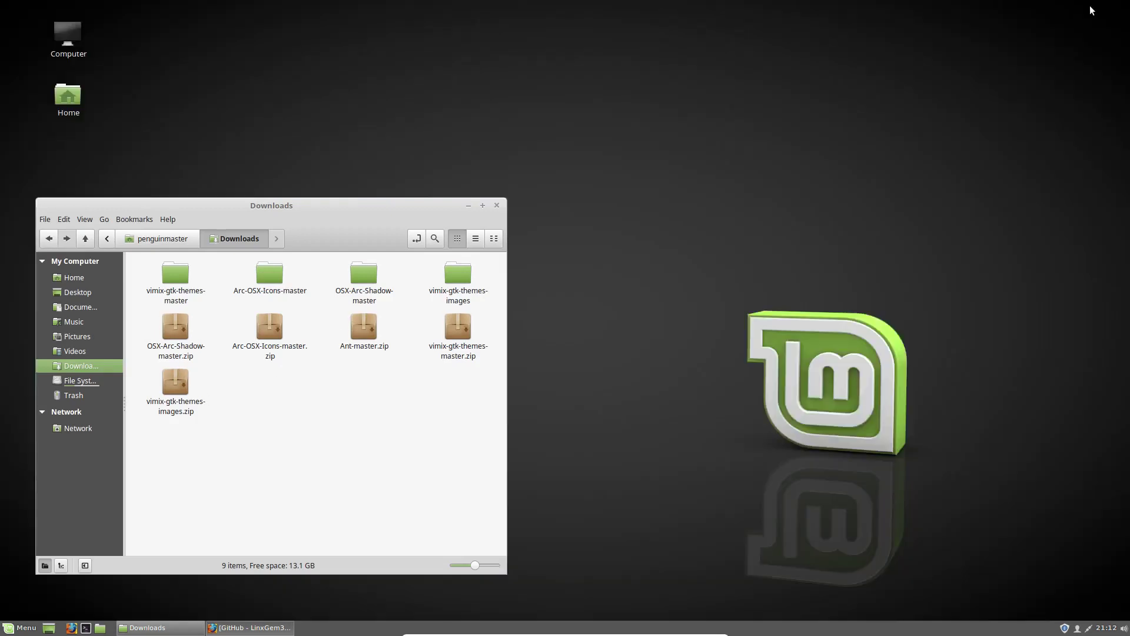
pyautogui.moveTo(398, 205); pyautogui.dragTo(653, 105)
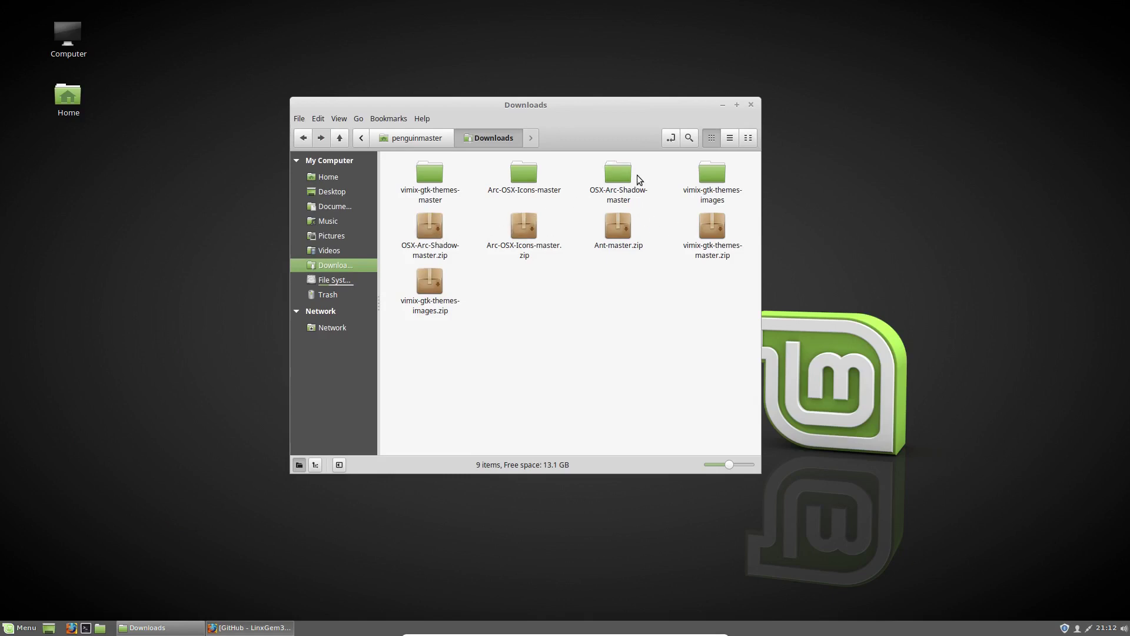
# Extract OSX-Arc-Shadow-master.zip and Arc-OSX-Icons-master.zip into Downloads.
pyautogui.rightClick(434, 233)
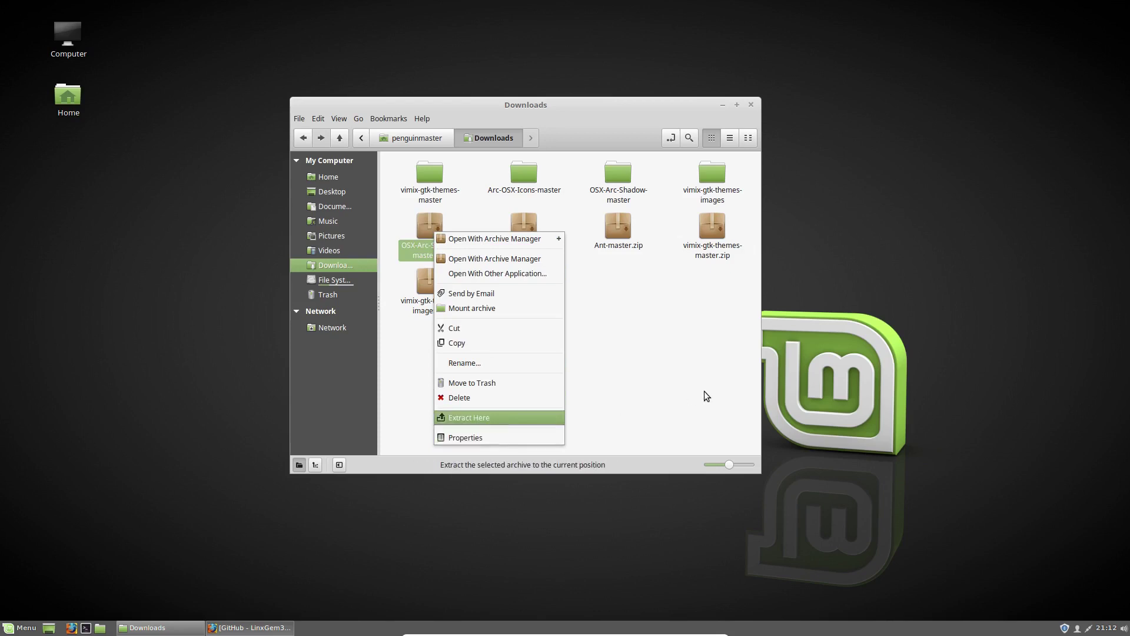
pyautogui.click(497, 417)
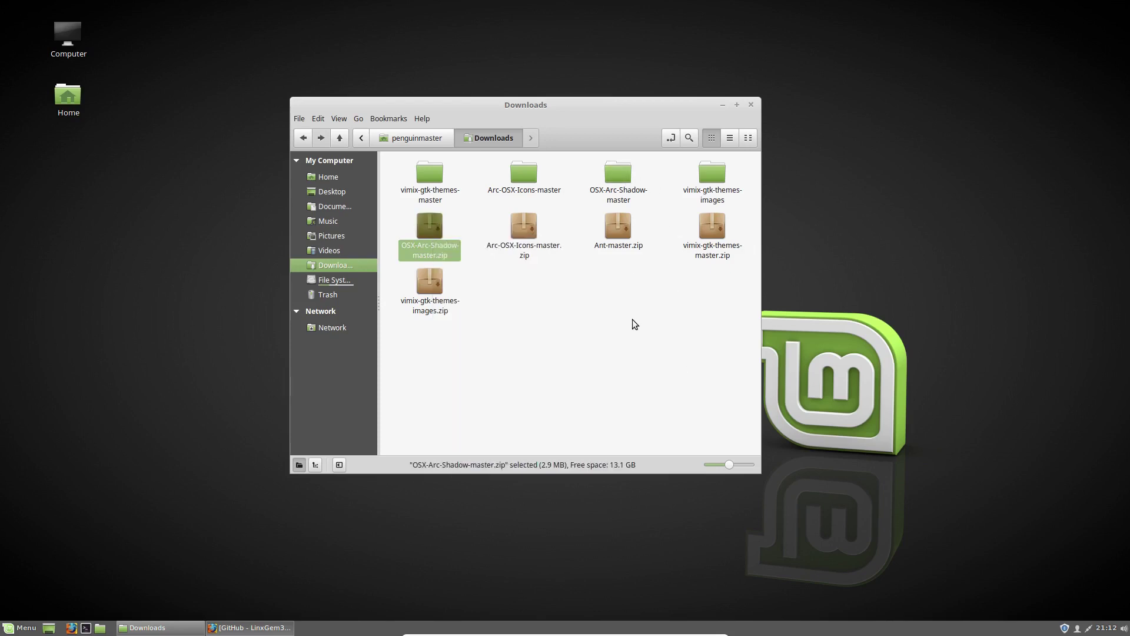
pyautogui.click(633, 323)
pyautogui.rightClick(527, 233)
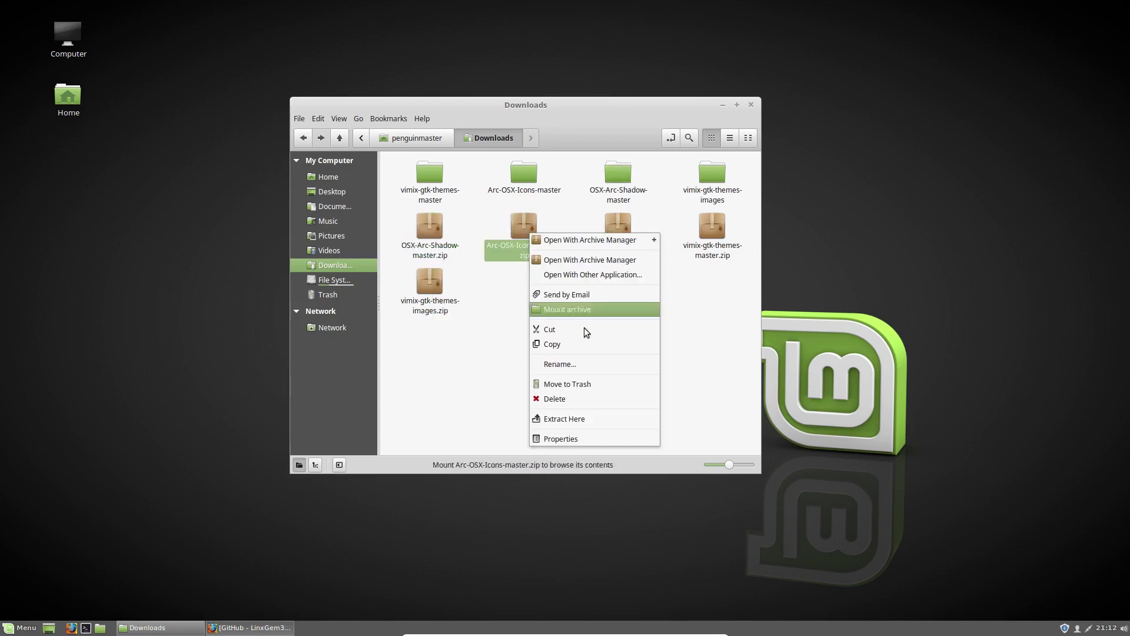
pyautogui.click(714, 352)
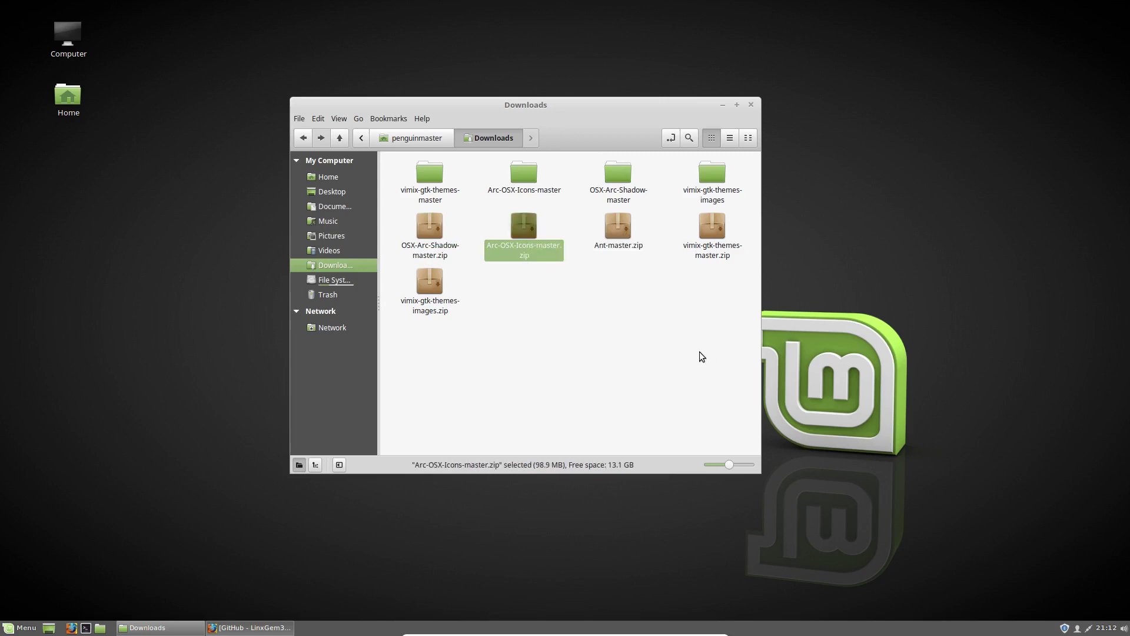
pyautogui.click(699, 353)
pyautogui.doubleClick(530, 175)
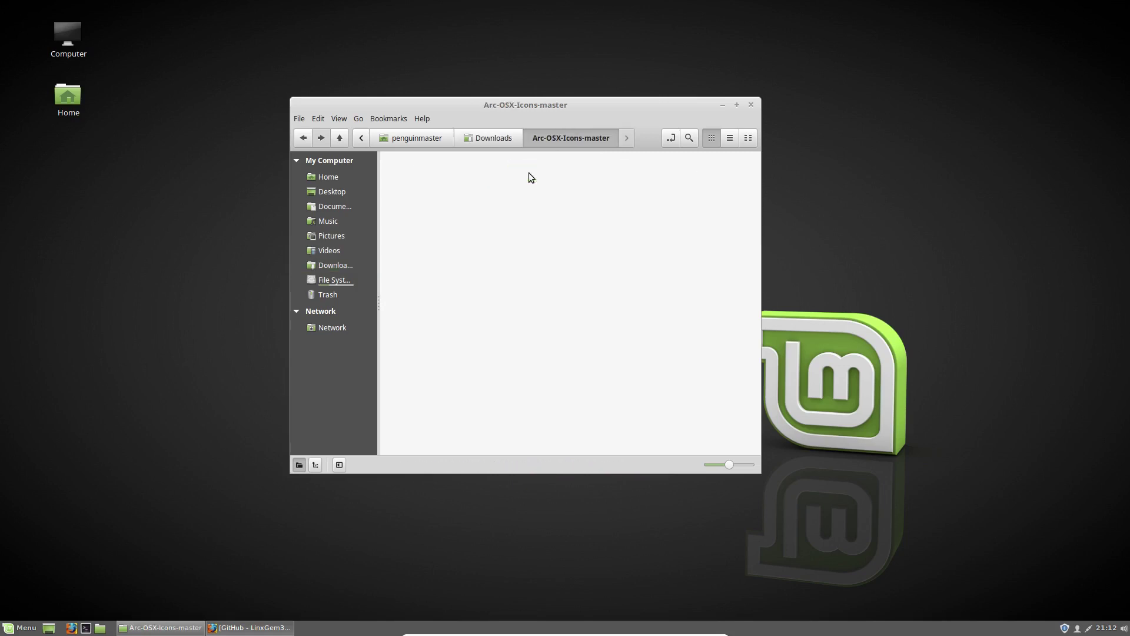
pyautogui.doubleClick(617, 226)
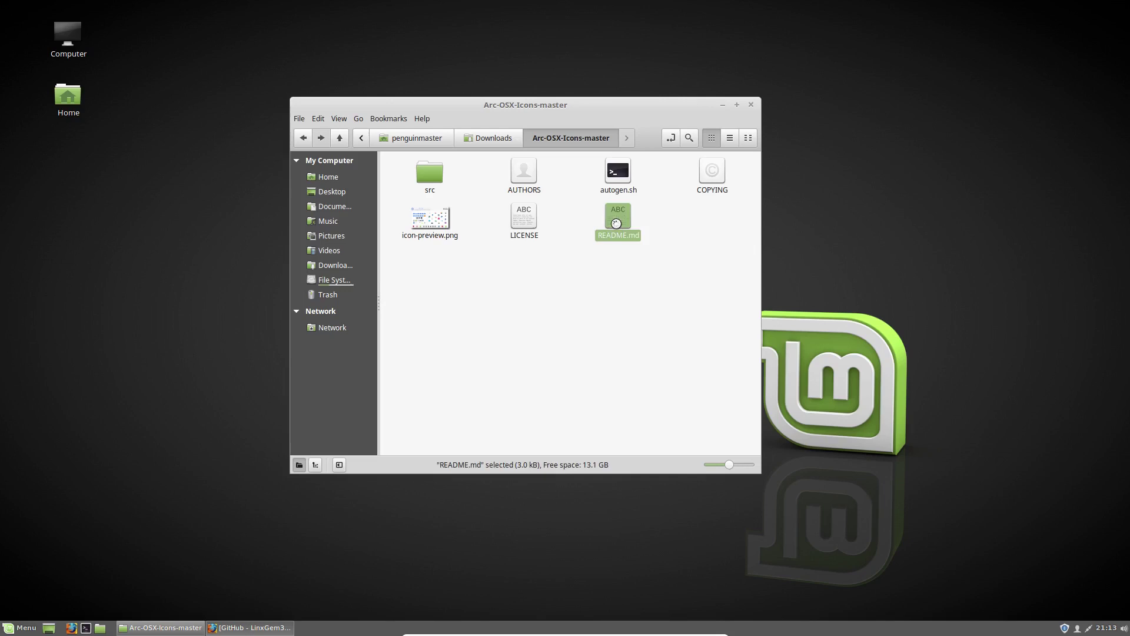
pyautogui.scroll(-10, 587, 302)
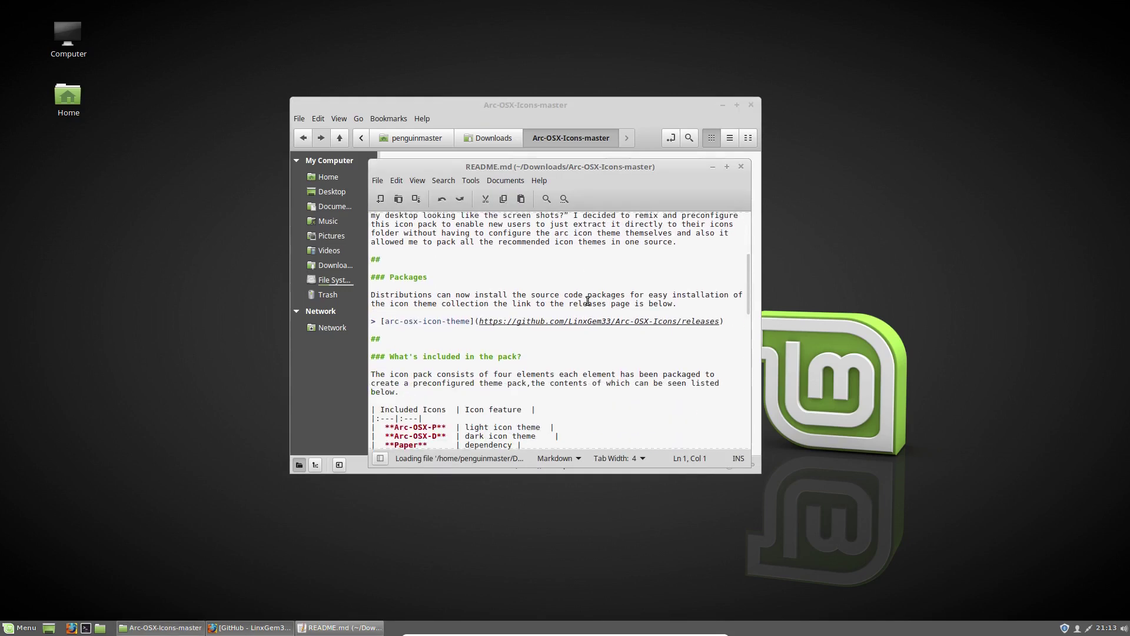
pyautogui.click(268, 631)
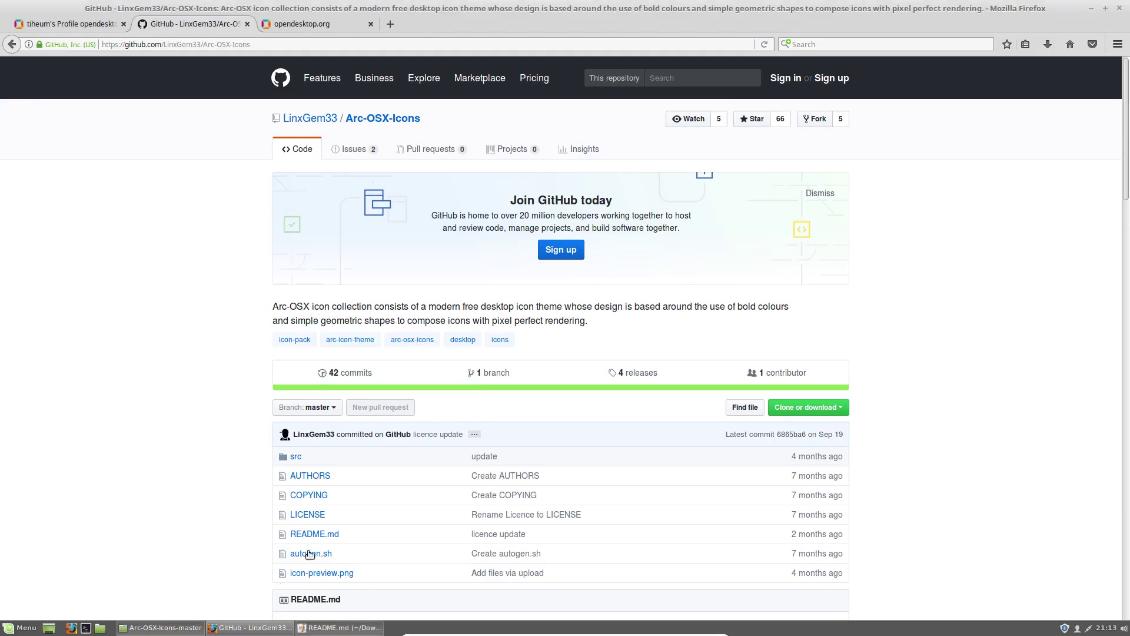
pyautogui.scroll(-6, 924, 348)
pyautogui.scroll(-7, 921, 350)
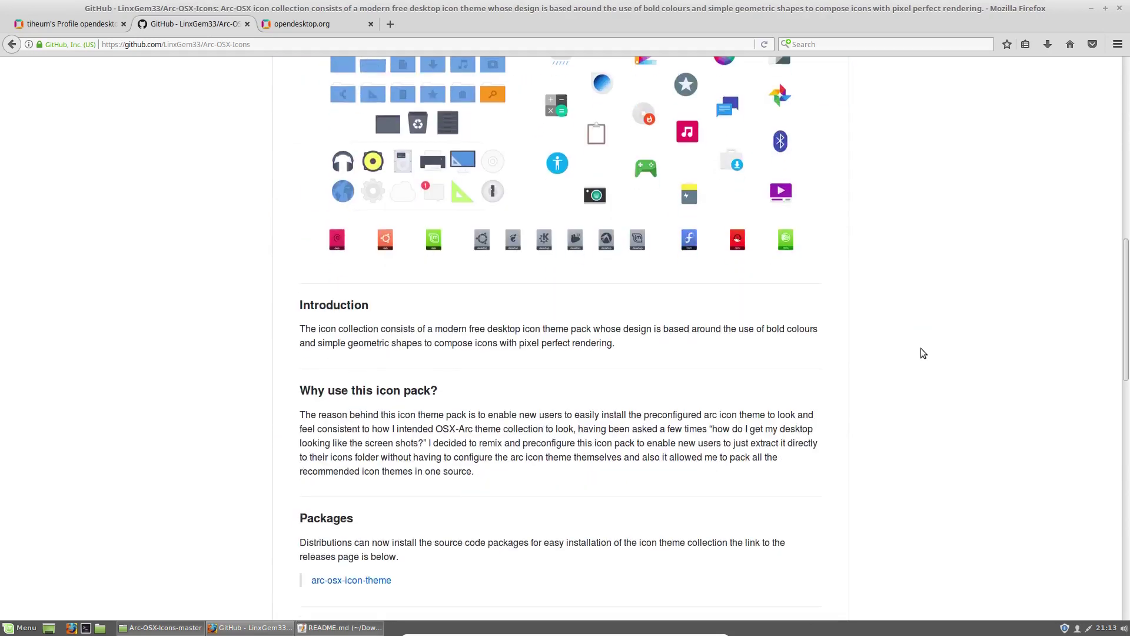
pyautogui.scroll(-8, 600, 498)
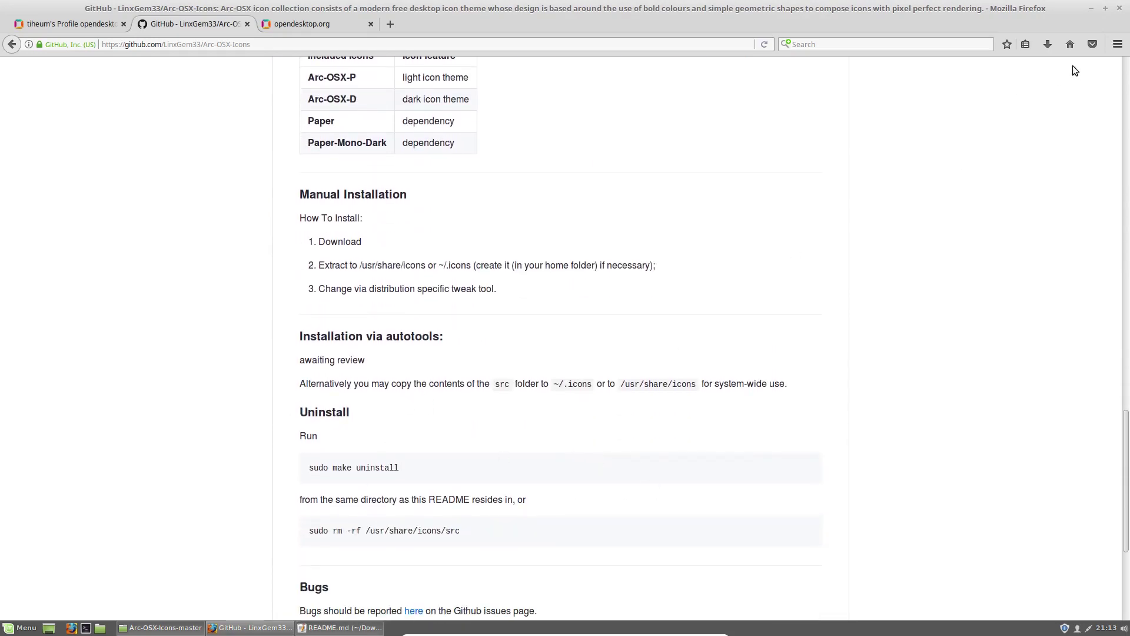
pyautogui.scroll(-3, 530, 253)
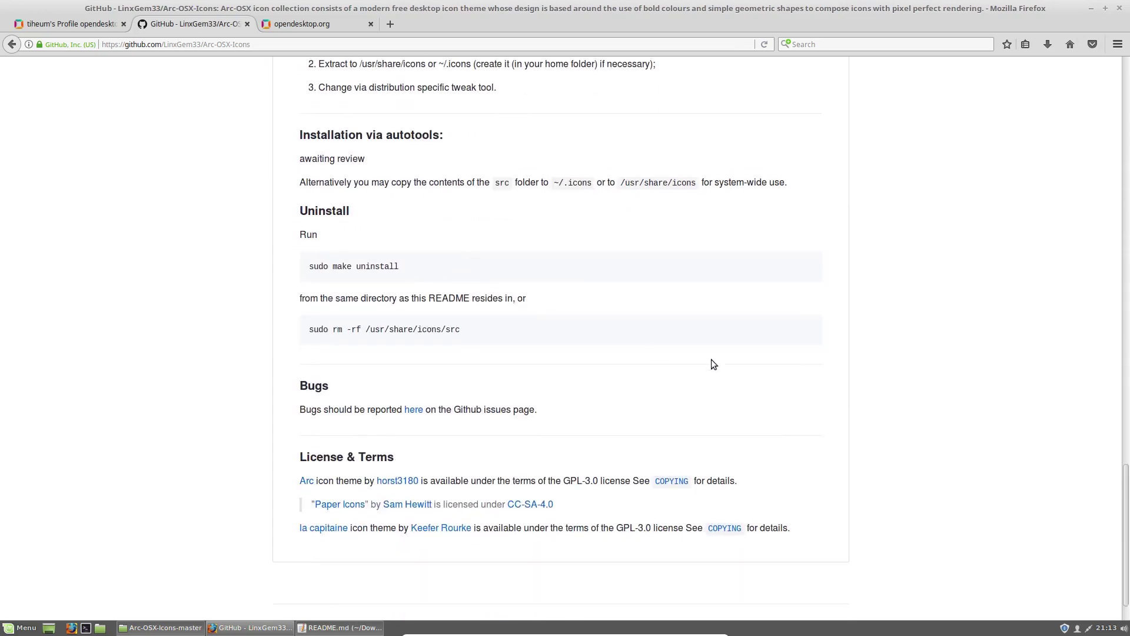
pyautogui.scroll(2, 647, 318)
pyautogui.click(1096, 9)
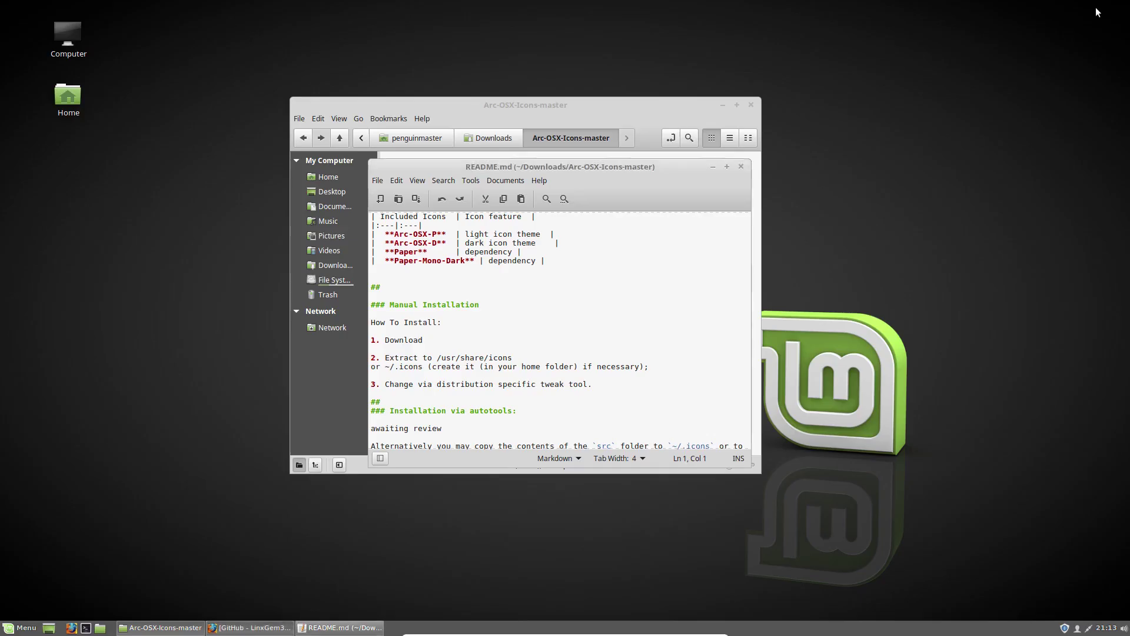
pyautogui.click(741, 167)
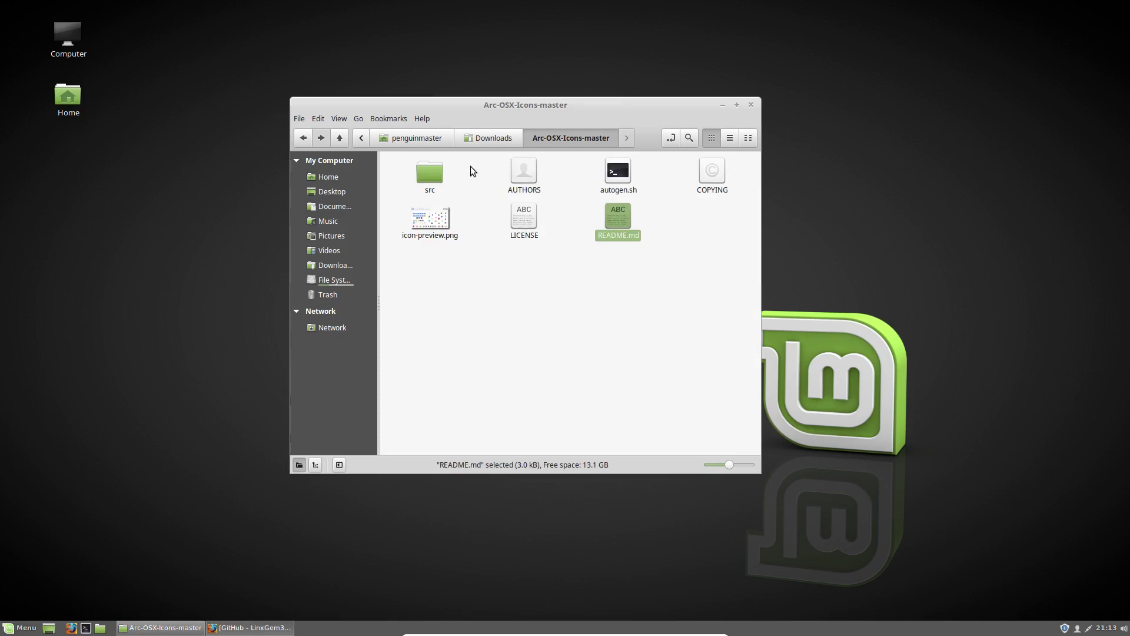
# Open Arc-OSX-Icons-master's src folder to check the four icon sets.
pyautogui.click(504, 140)
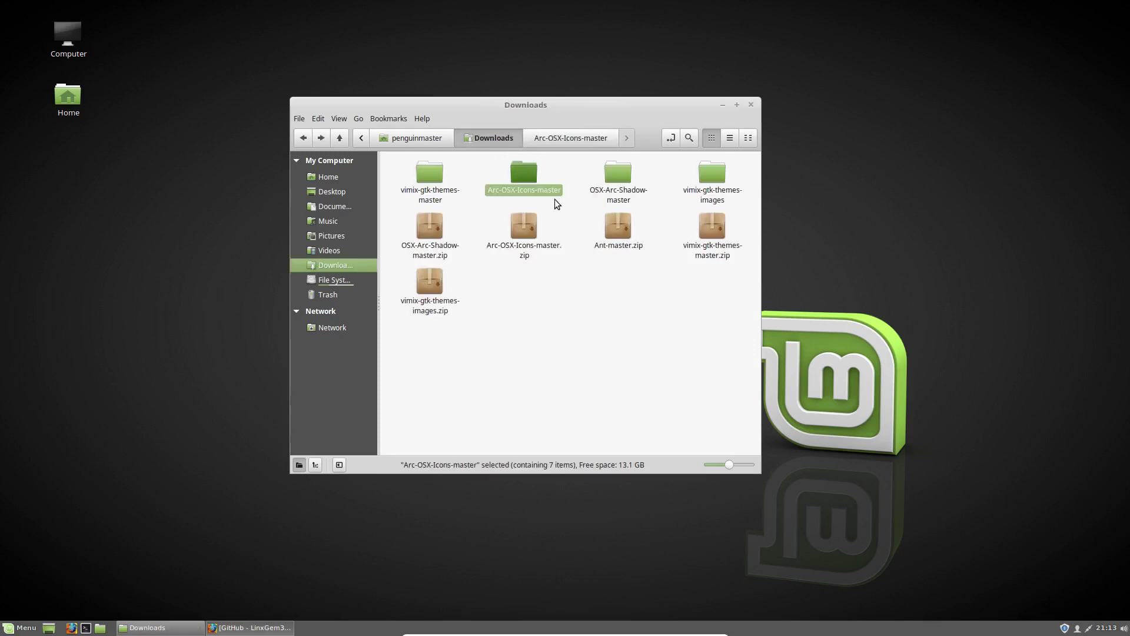
pyautogui.click(581, 243)
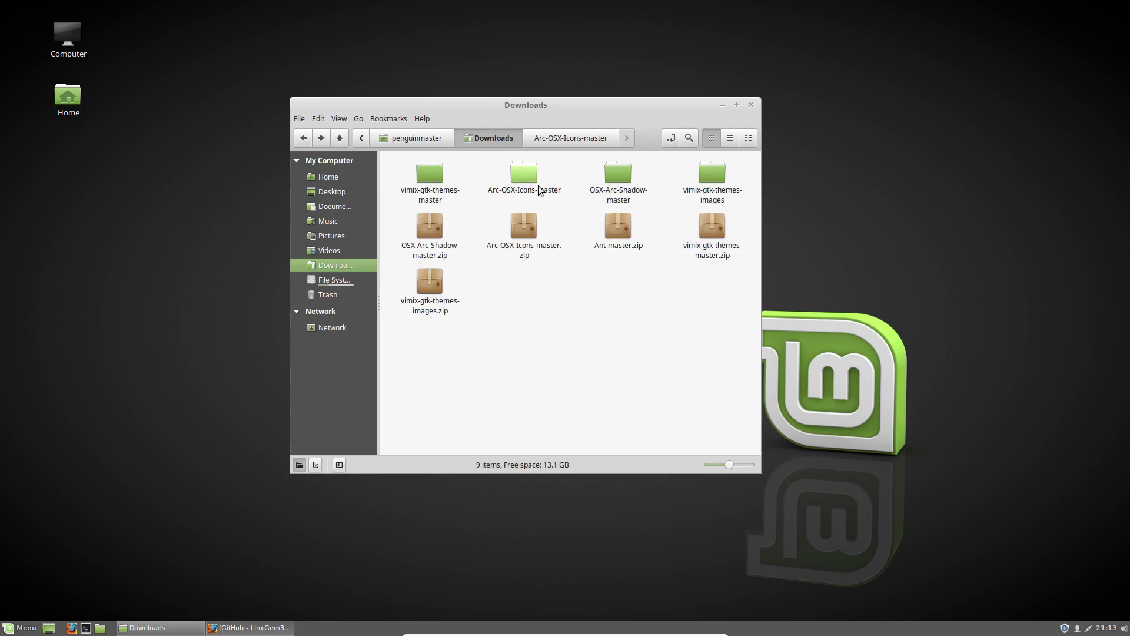
pyautogui.doubleClick(521, 183)
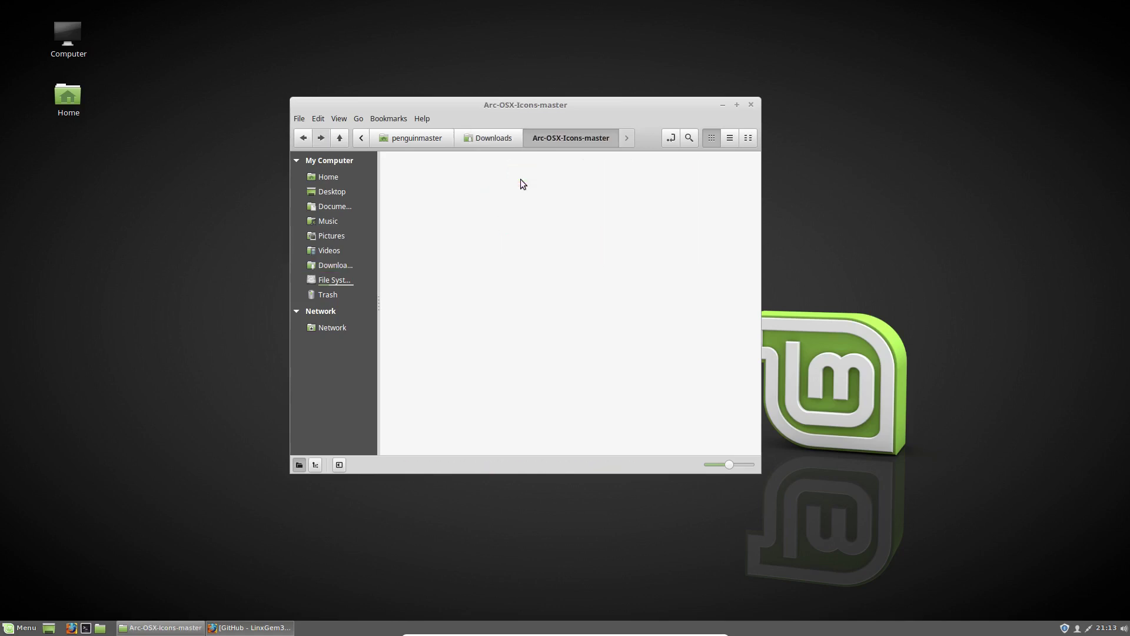
pyautogui.doubleClick(434, 175)
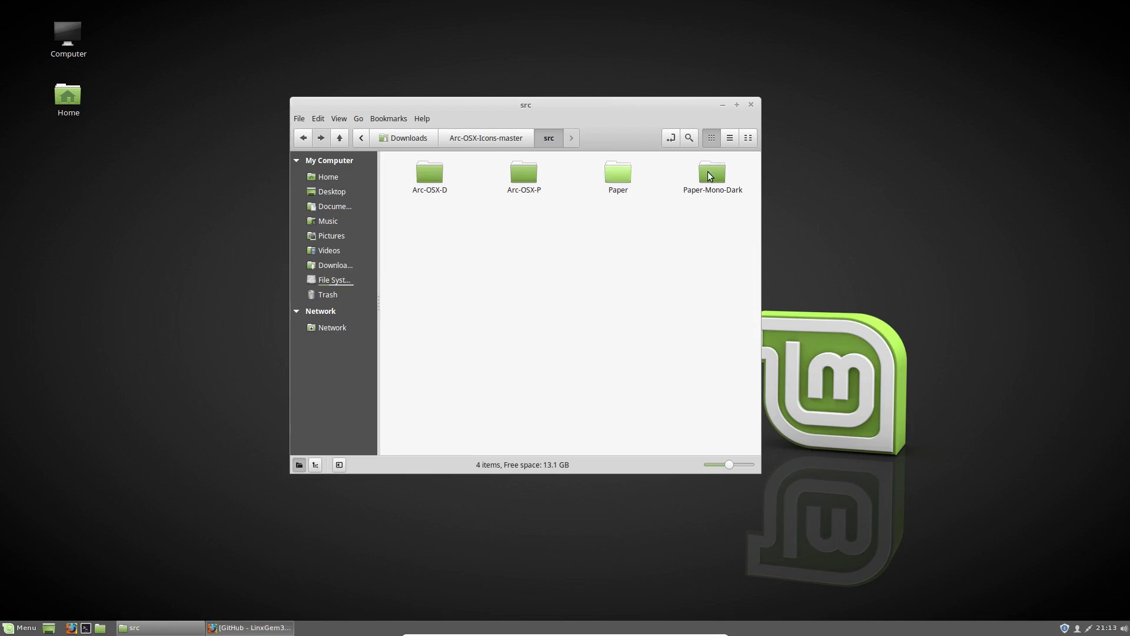
pyautogui.click(511, 141)
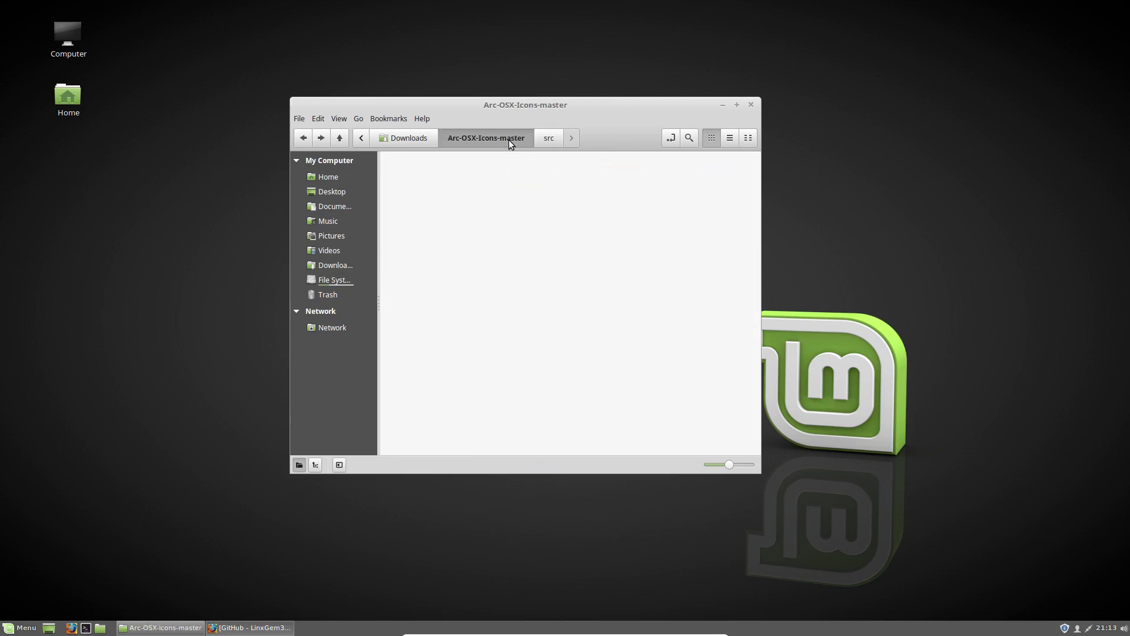
# Look inside OSX-Arc-Shadow-master, return to Downloads and move the window to the top-left.
pyautogui.click(412, 140)
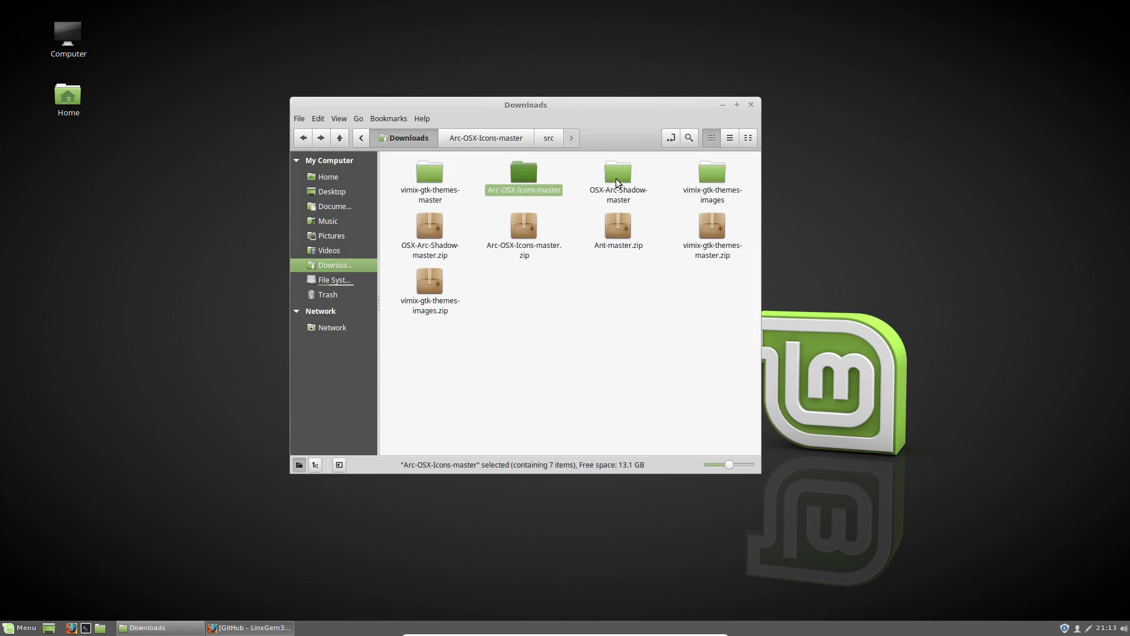
pyautogui.doubleClick(618, 175)
pyautogui.click(503, 143)
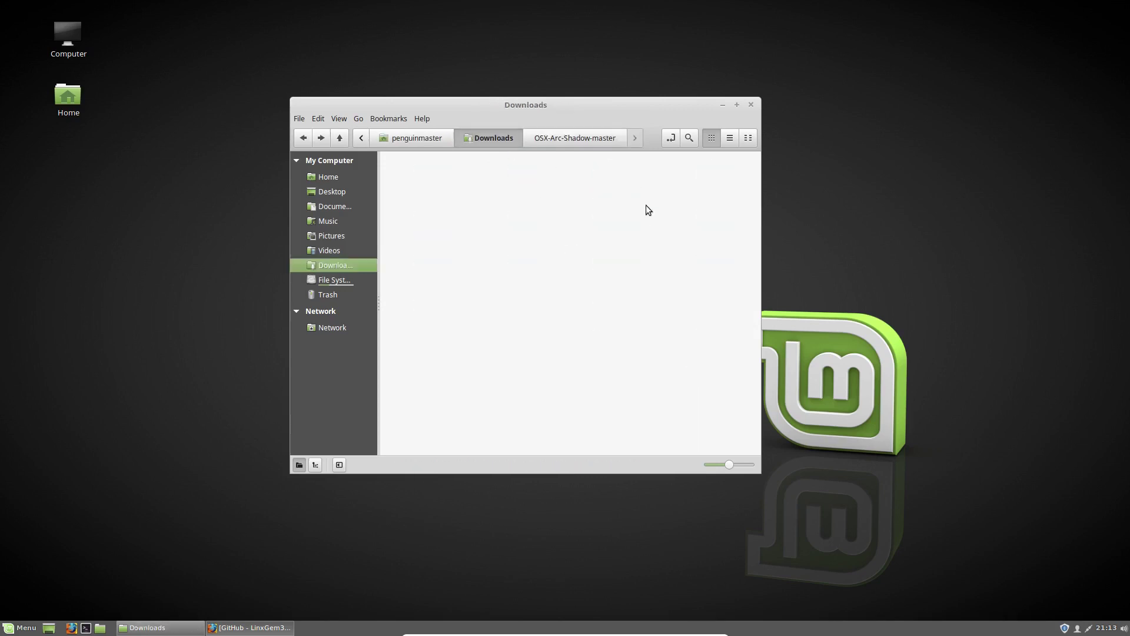
pyautogui.click(679, 316)
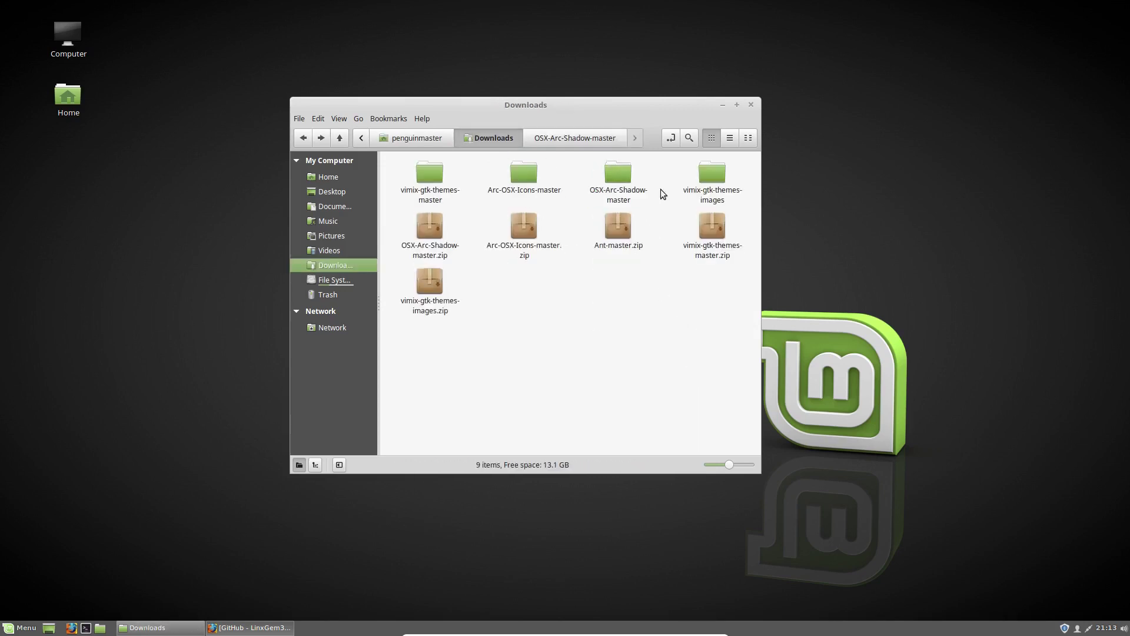
pyautogui.moveTo(574, 100); pyautogui.dragTo(392, 32)
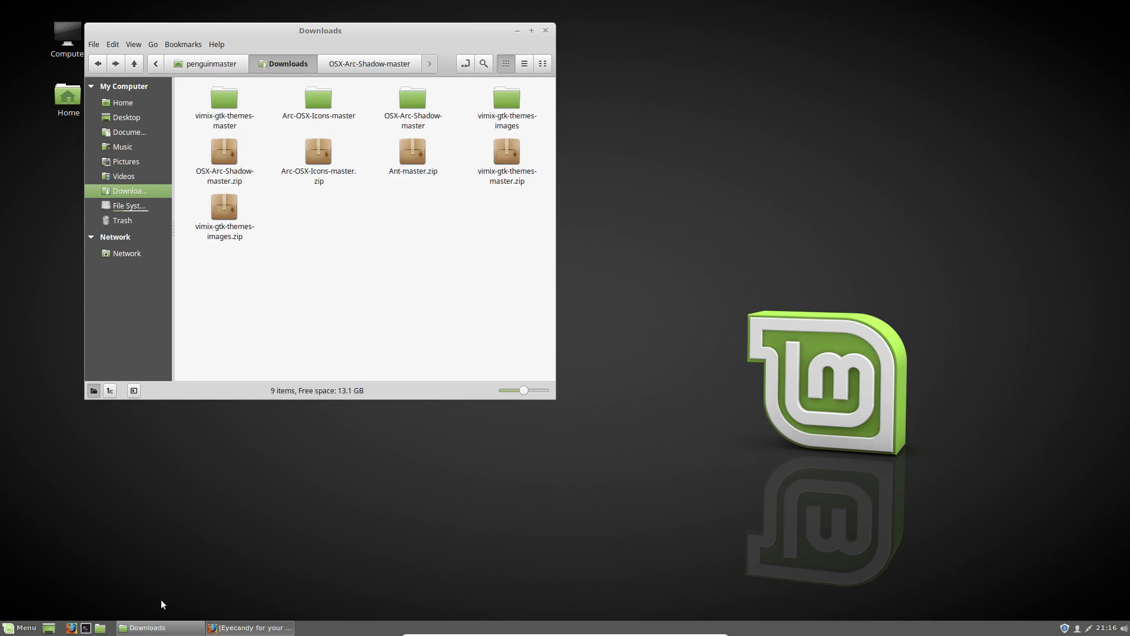
# Open a new file manager window at /usr/share/icons.
pyautogui.click(109, 629)
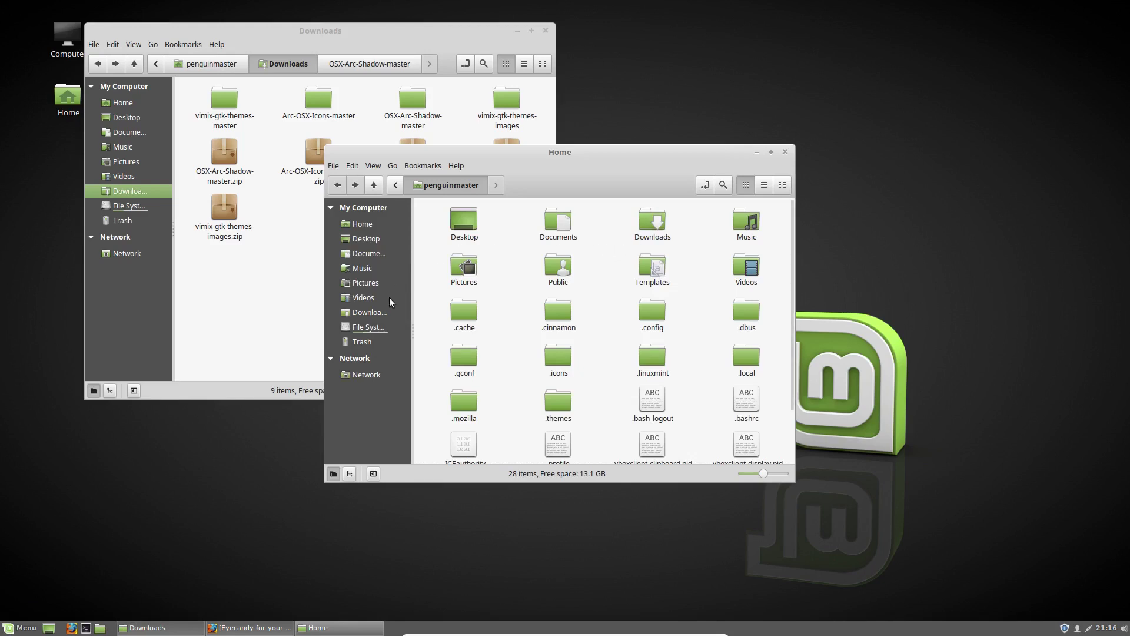
pyautogui.click(374, 328)
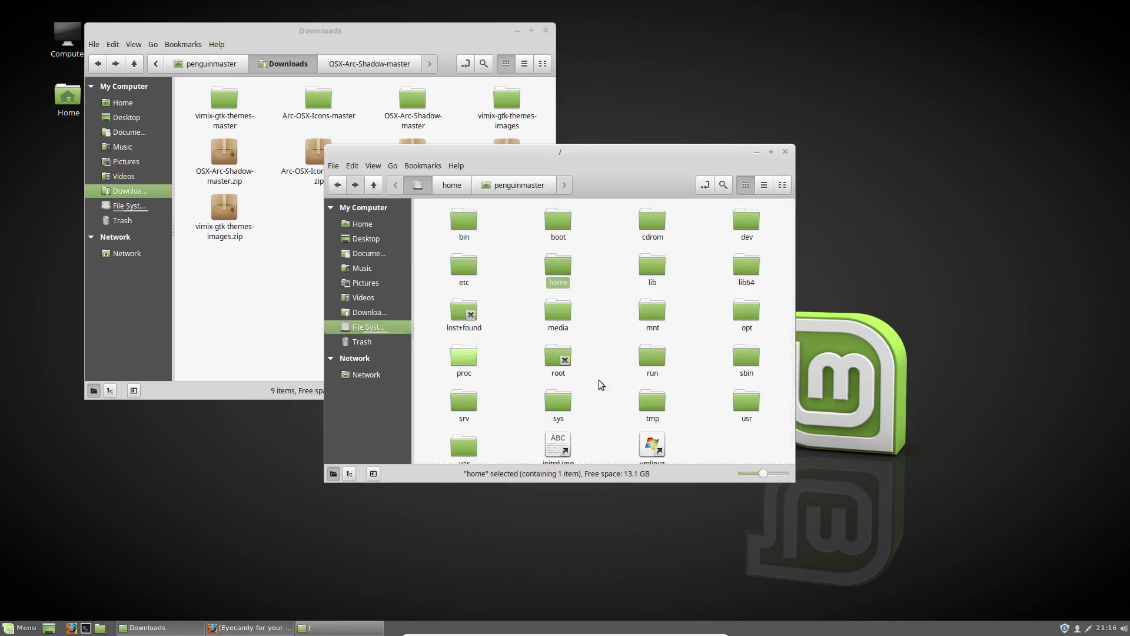
pyautogui.doubleClick(733, 418)
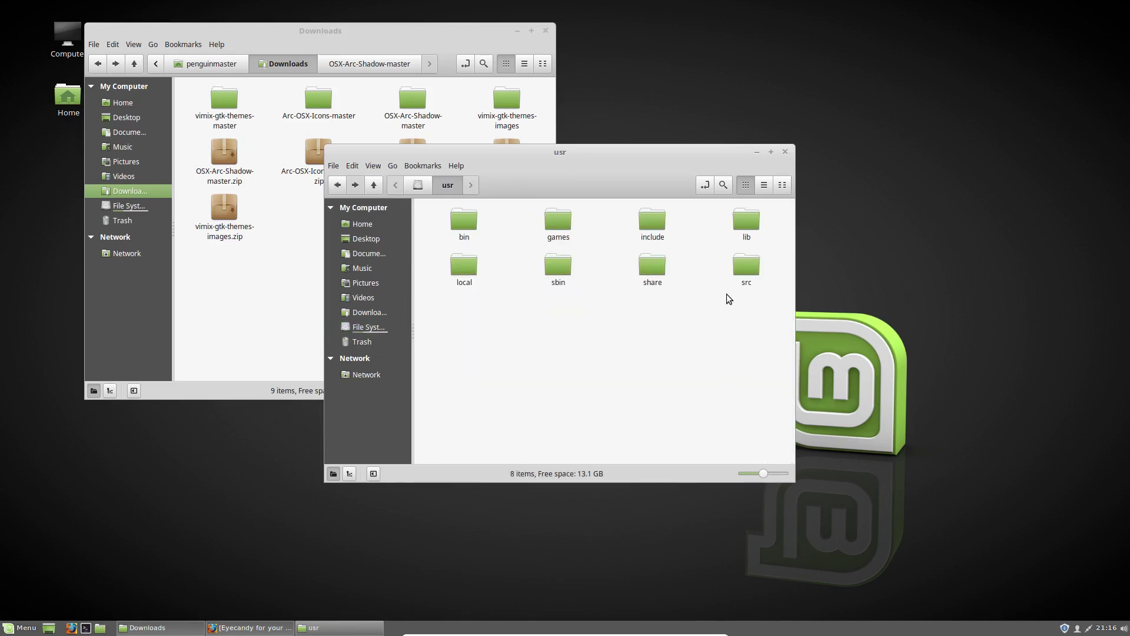
pyautogui.doubleClick(649, 269)
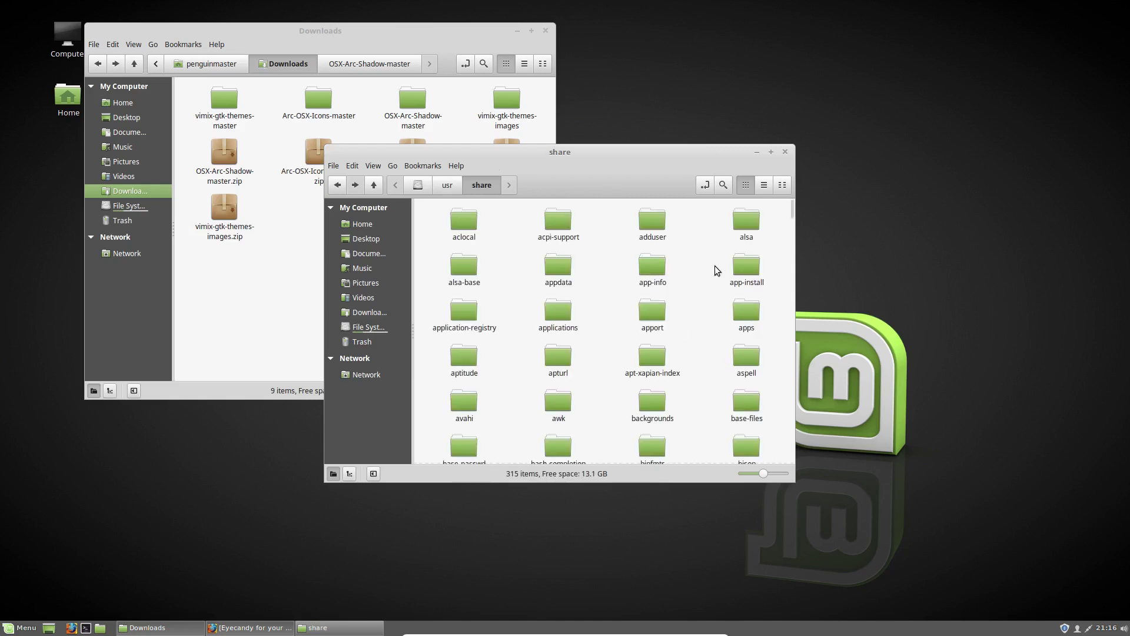
pyautogui.moveTo(678, 158); pyautogui.dragTo(883, 149)
pyautogui.scroll(-3, 963, 386)
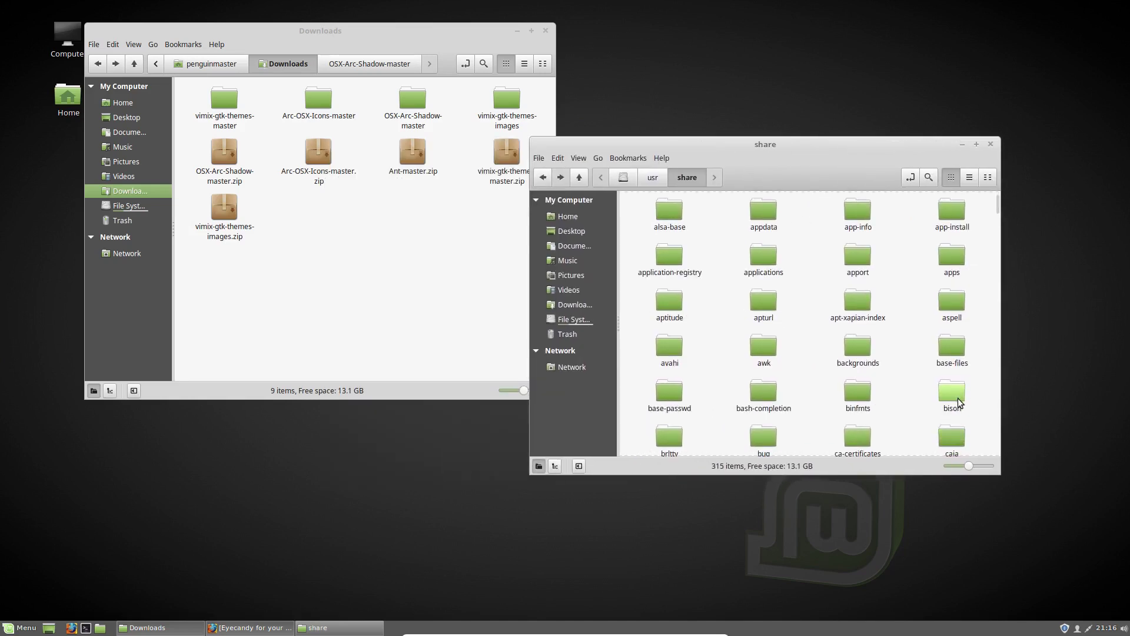
pyautogui.scroll(-5, 964, 386)
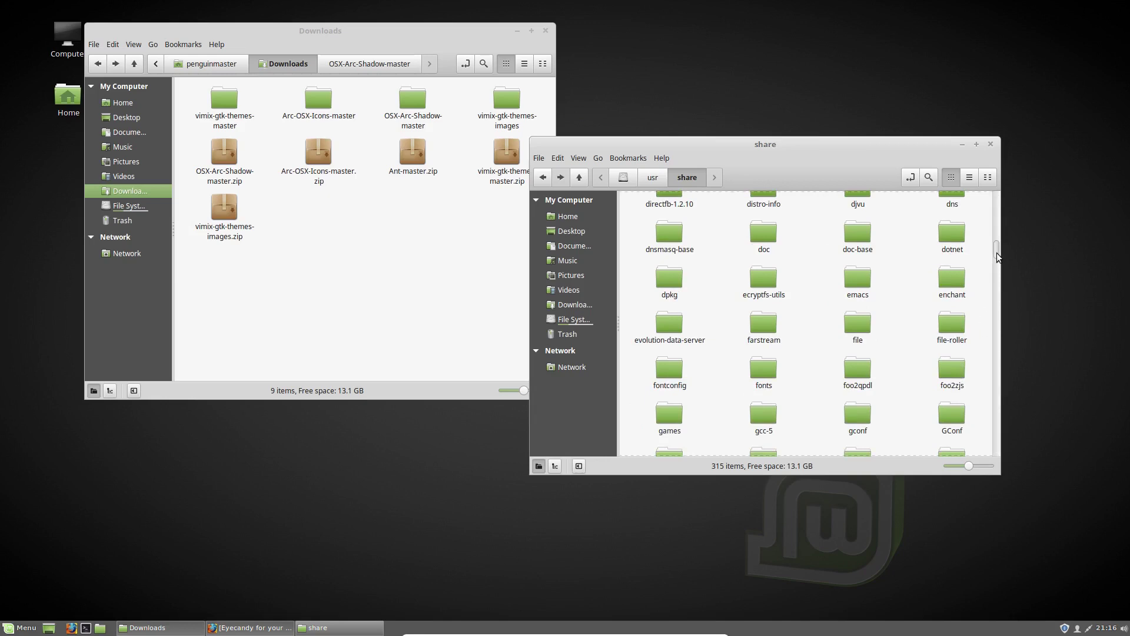
pyautogui.scroll(-5, 1000, 296)
pyautogui.scroll(-5, 1001, 302)
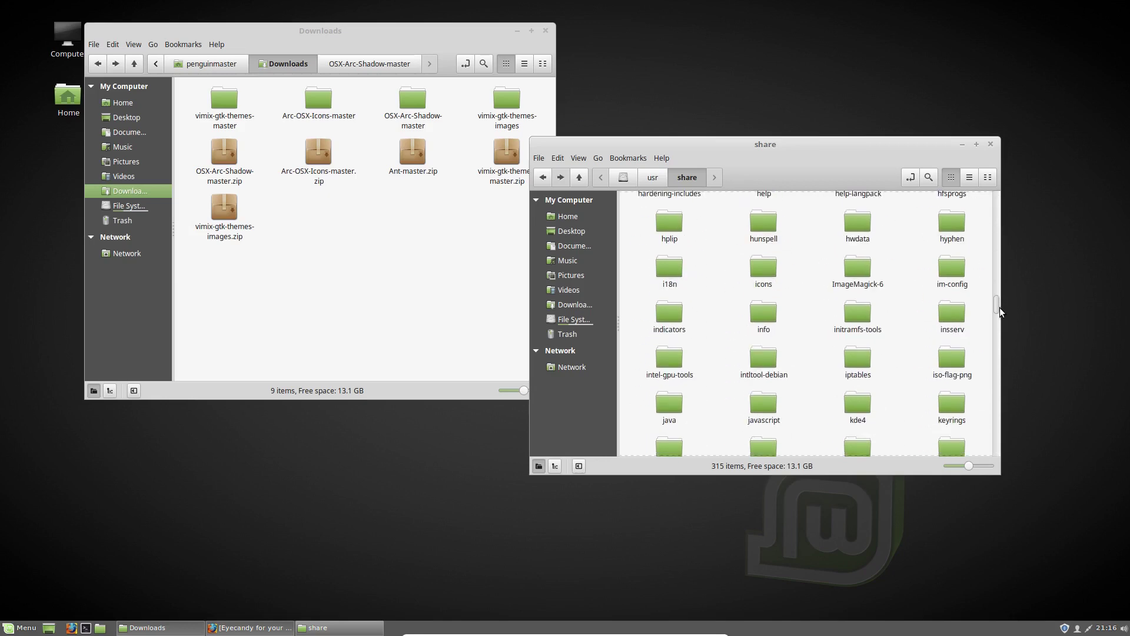
pyautogui.doubleClick(771, 331)
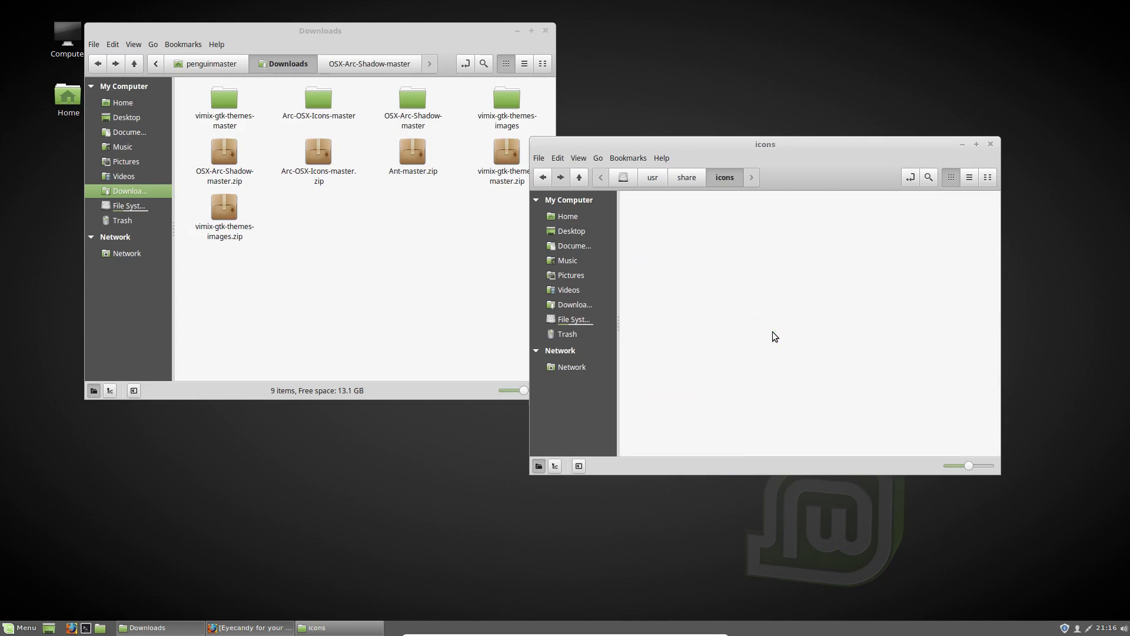
pyautogui.scroll(-3, 804, 266)
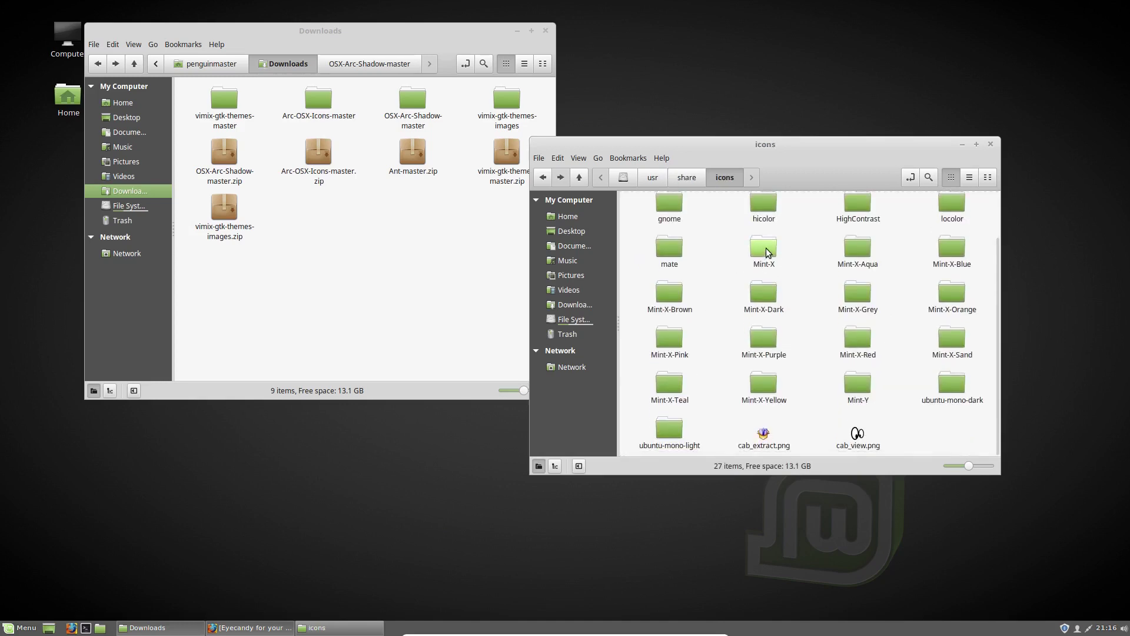
# Show Arc-OSX-Icons-master/src in the Downloads window beside the system icons window.
pyautogui.click(454, 253)
pyautogui.doubleClick(326, 99)
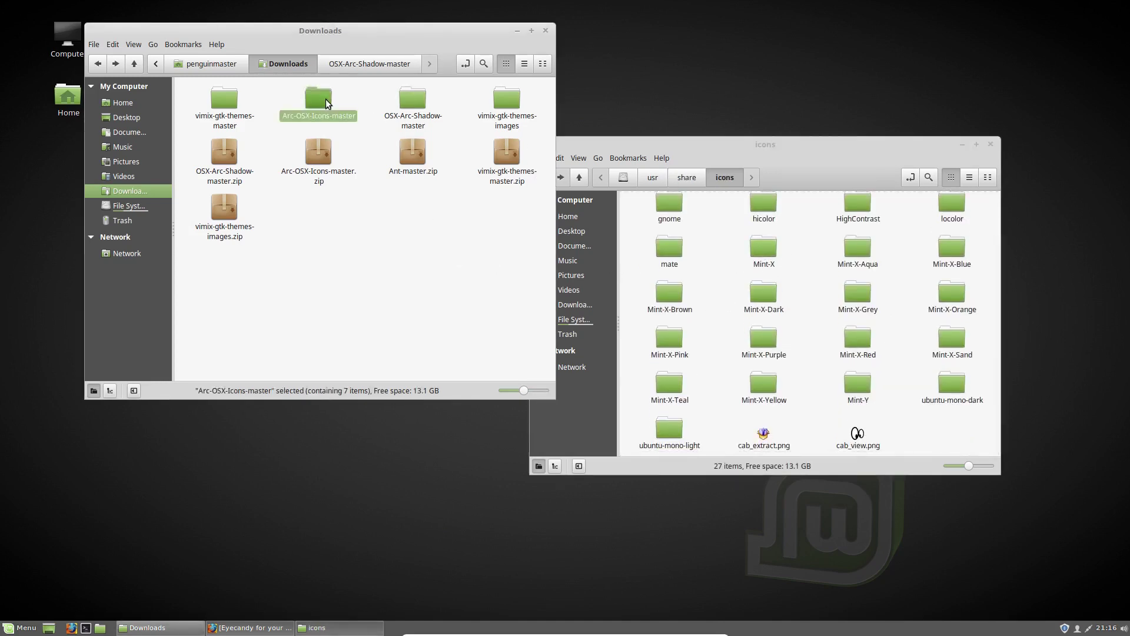
pyautogui.doubleClick(233, 99)
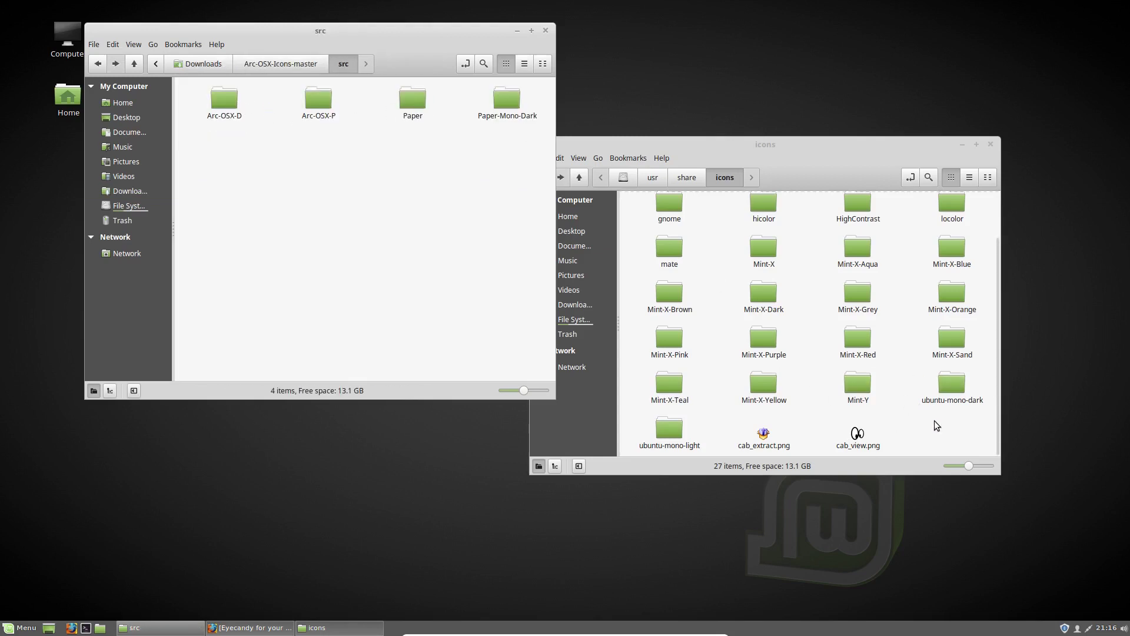
pyautogui.click(887, 358)
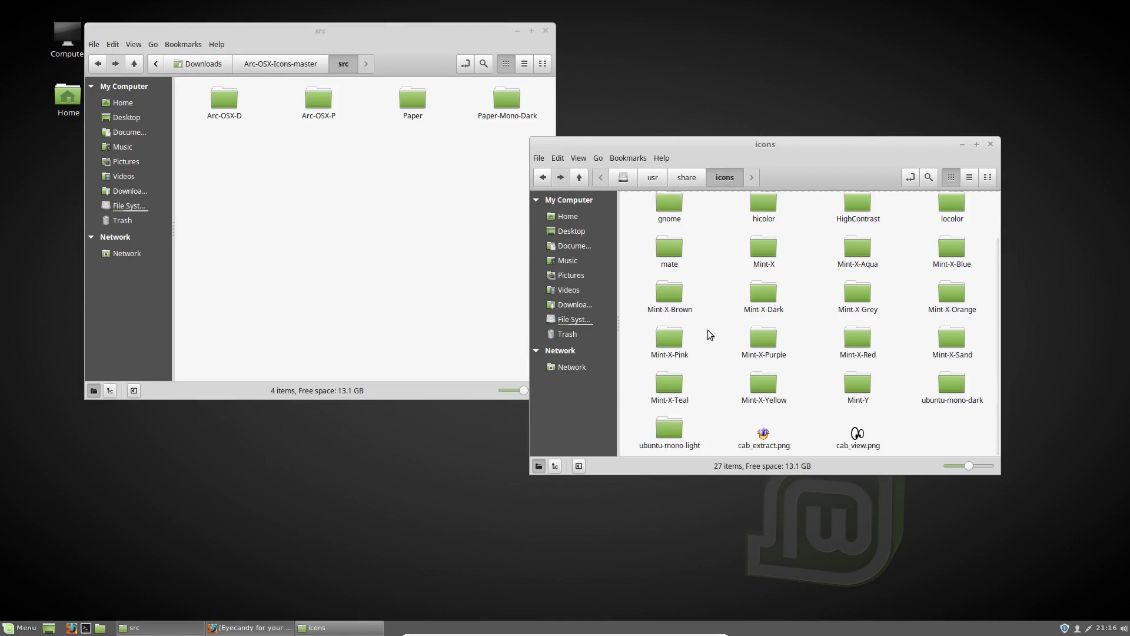
# Copy the Arc-OSX-D icon folder.
pyautogui.rightClick(219, 99)
pyautogui.click(261, 178)
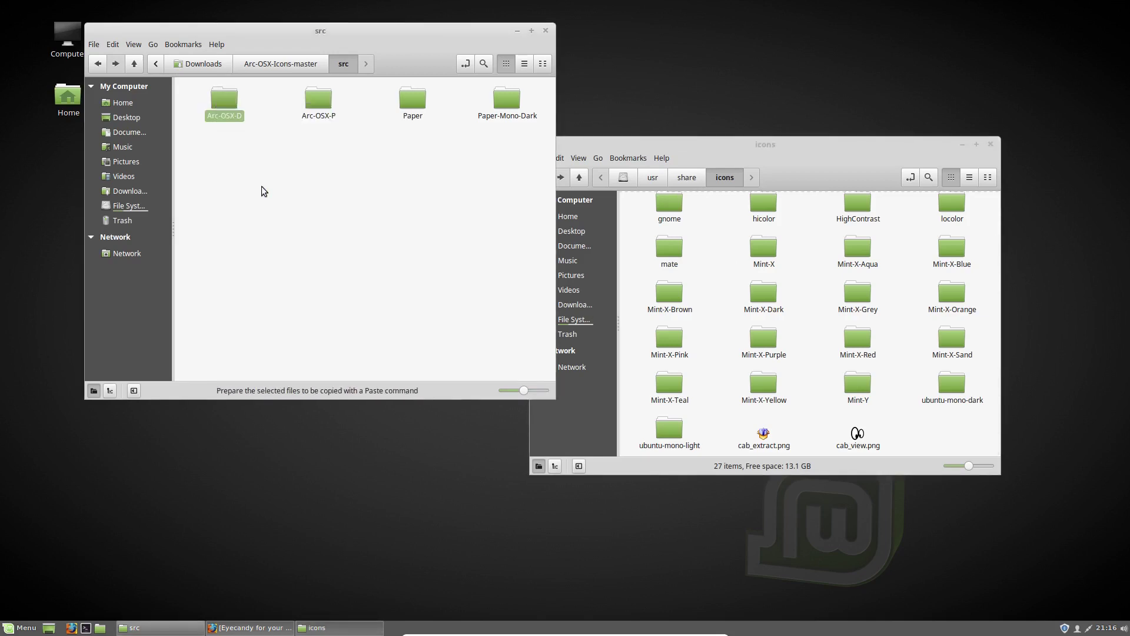
pyautogui.click(919, 429)
pyautogui.rightClick(919, 429)
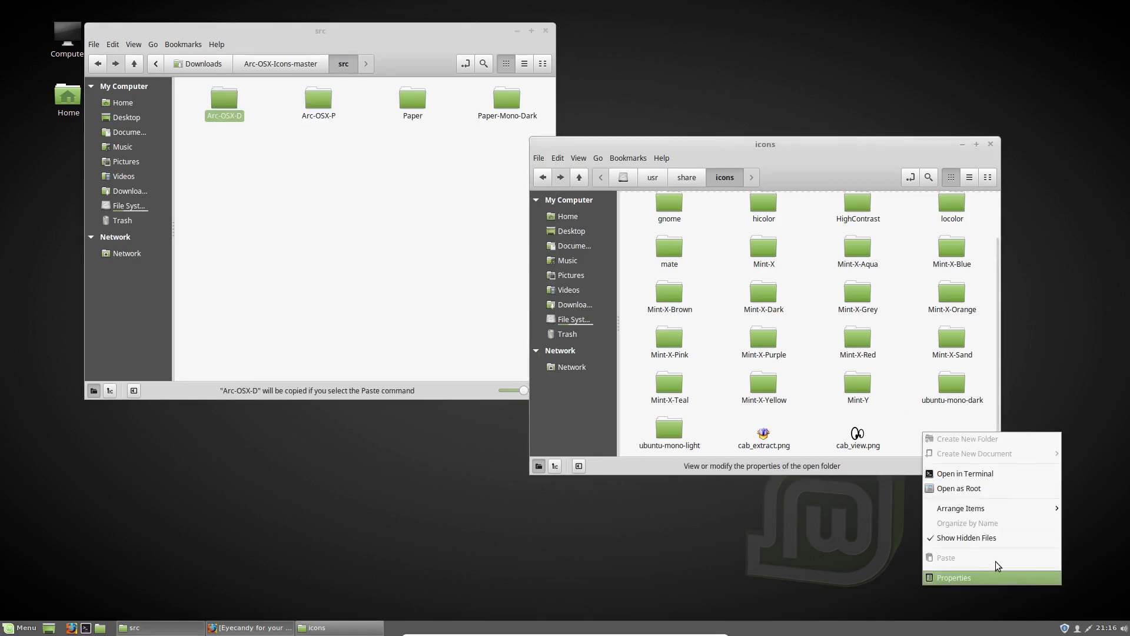
pyautogui.click(935, 419)
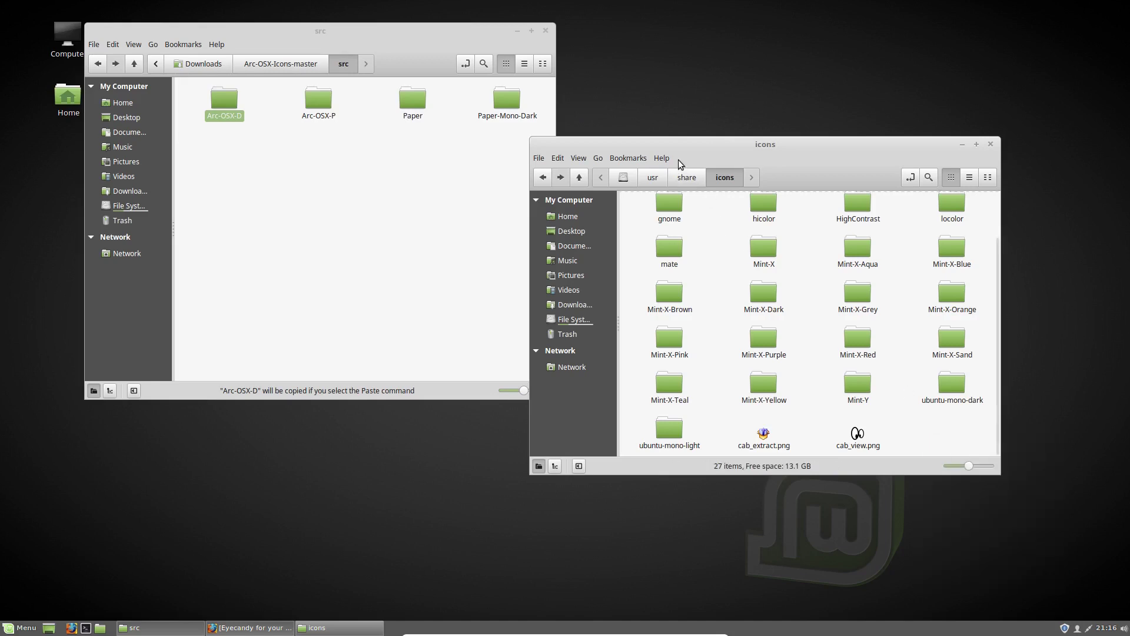
# Move the second window from the file system root to /usr/share.
pyautogui.click(629, 178)
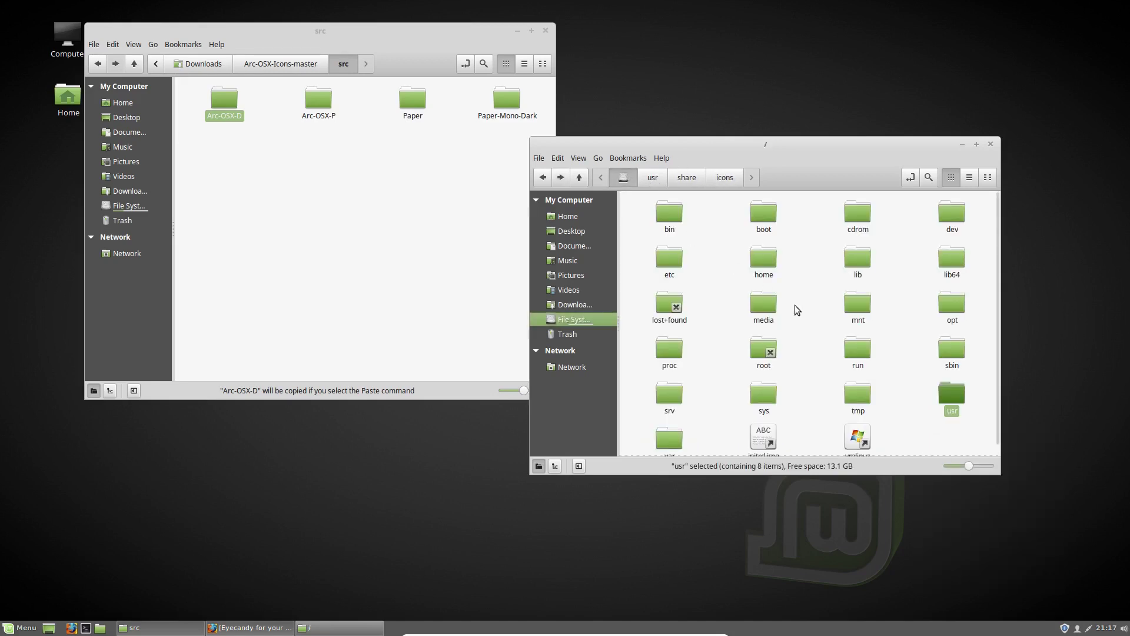
pyautogui.click(909, 415)
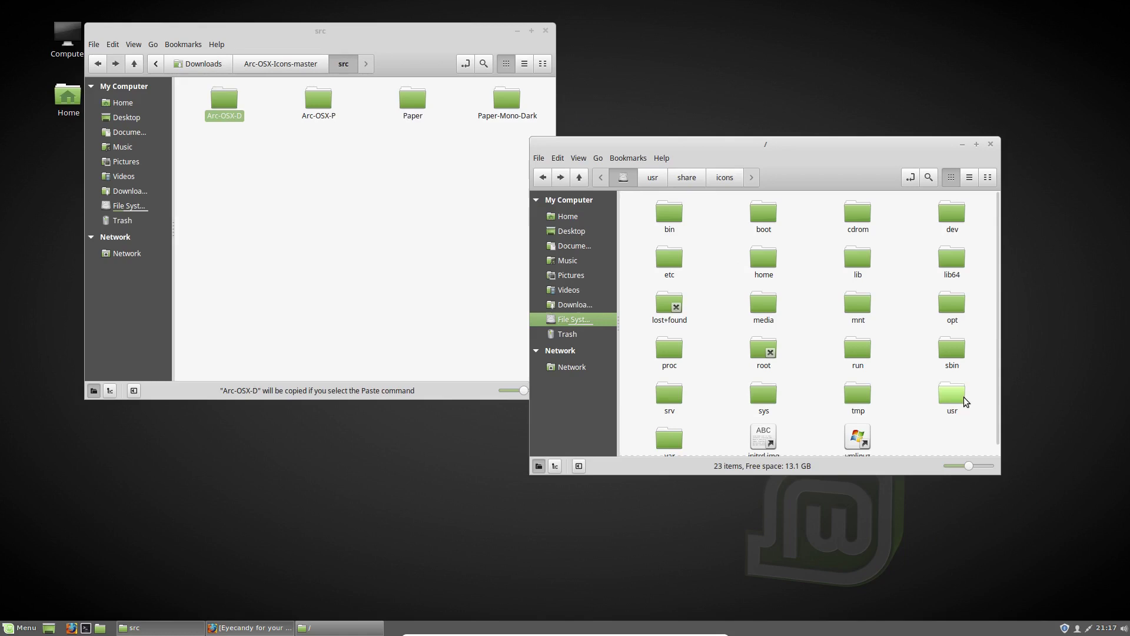
pyautogui.doubleClick(952, 394)
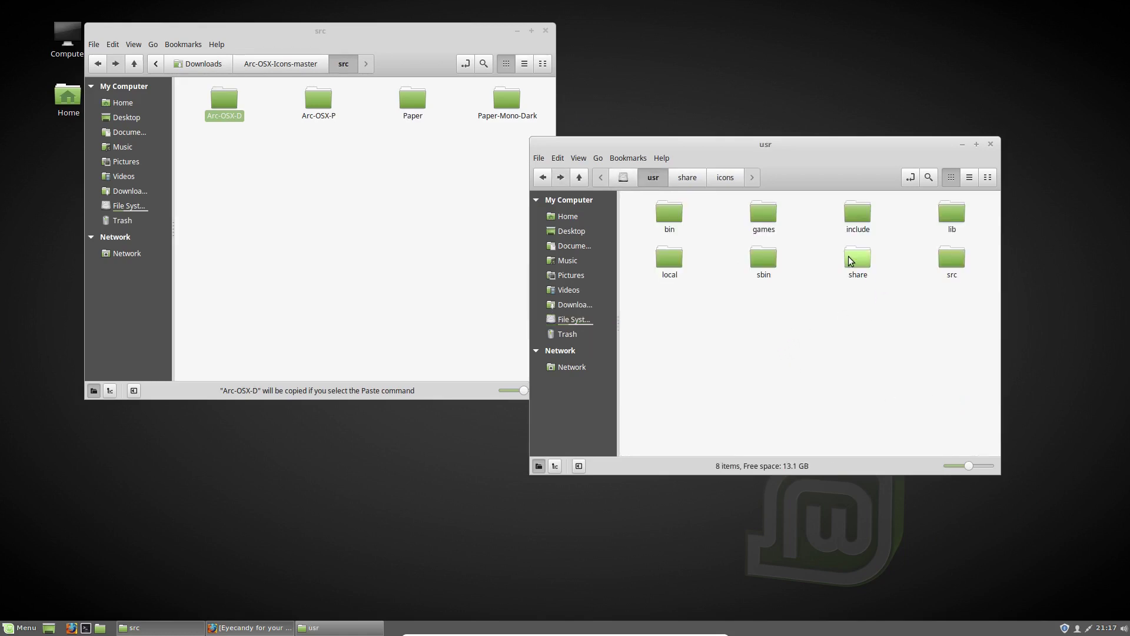
pyautogui.doubleClick(854, 259)
pyautogui.scroll(-10, 792, 364)
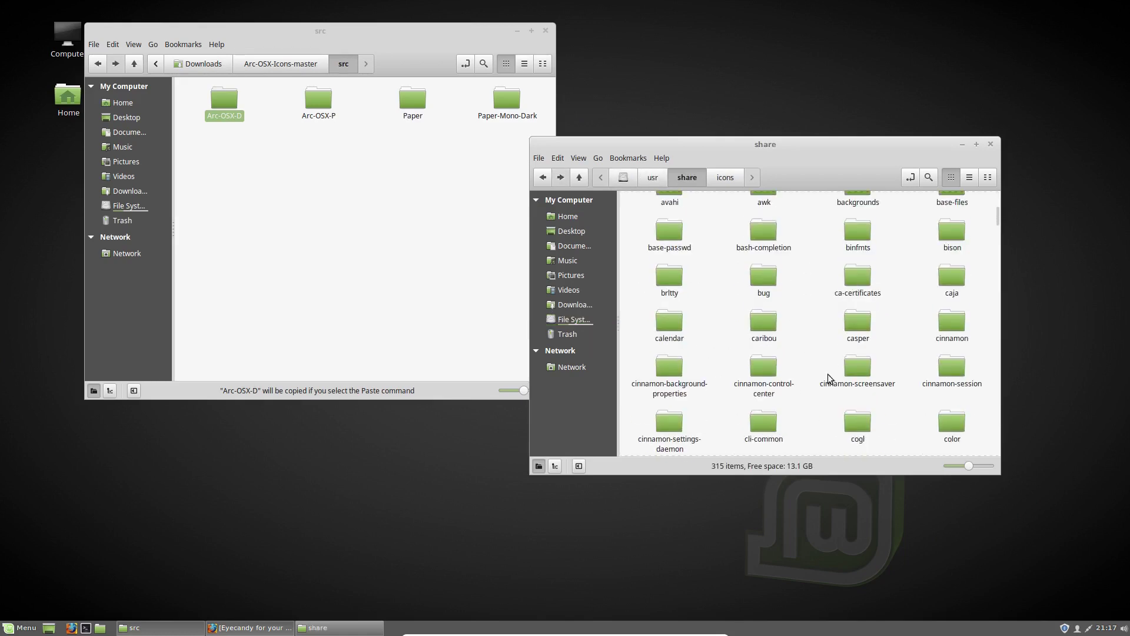
pyautogui.scroll(-5, 815, 369)
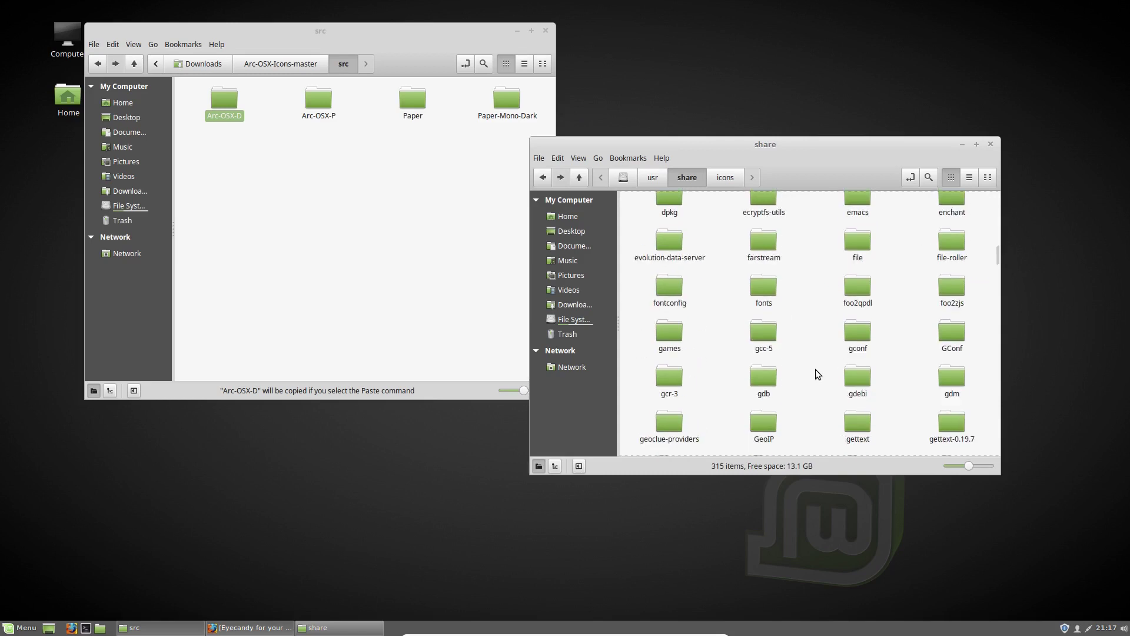
pyautogui.scroll(-5, 791, 386)
pyautogui.scroll(-6, 790, 385)
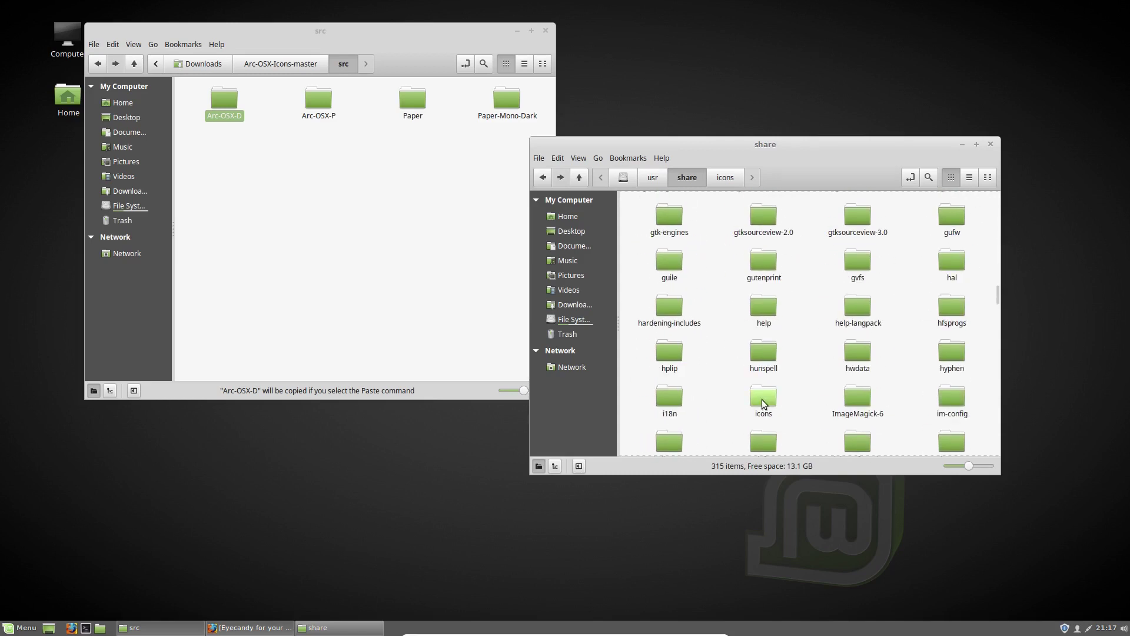
# Open the icons folder as root, authenticating with the account password.
pyautogui.rightClick(761, 399)
pyautogui.click(807, 287)
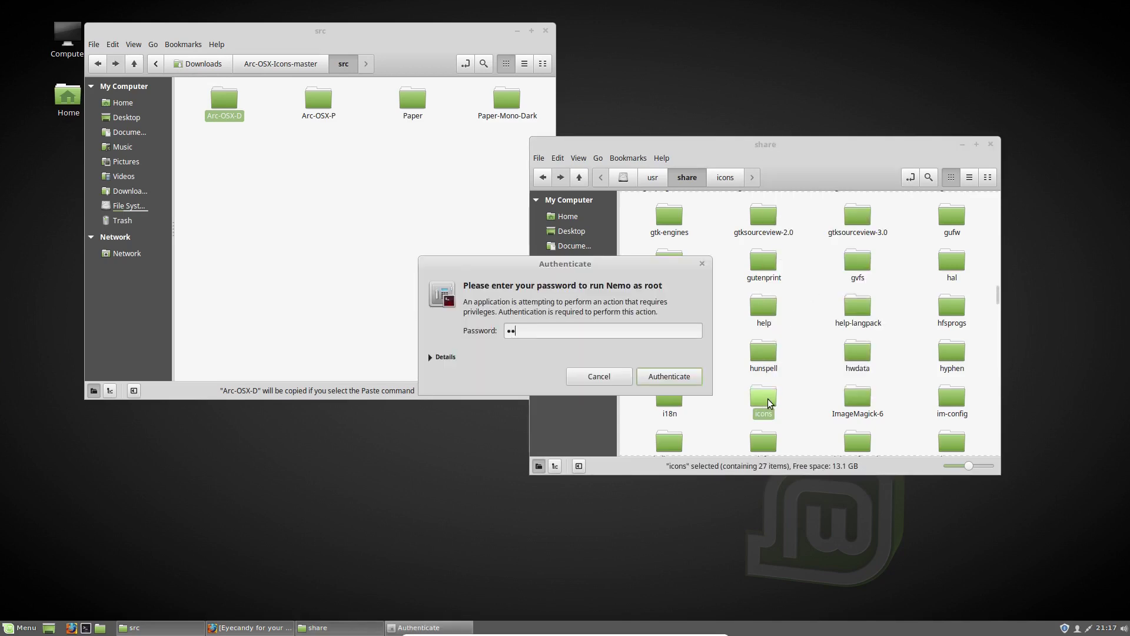
pyautogui.press('Return')
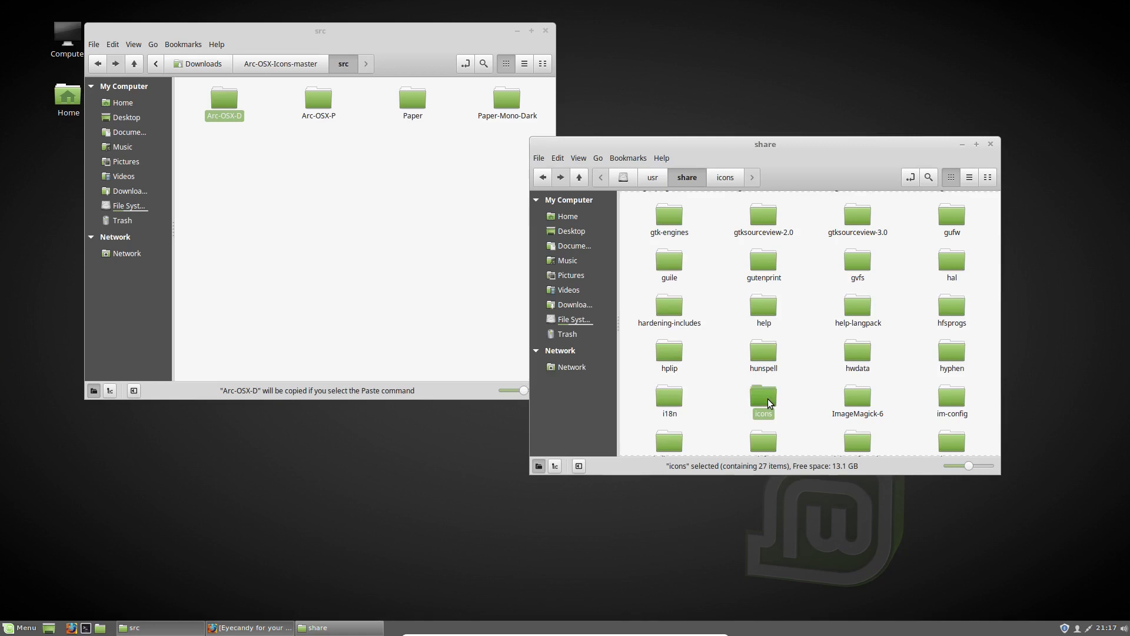
pyautogui.moveTo(637, 154); pyautogui.dragTo(814, 243)
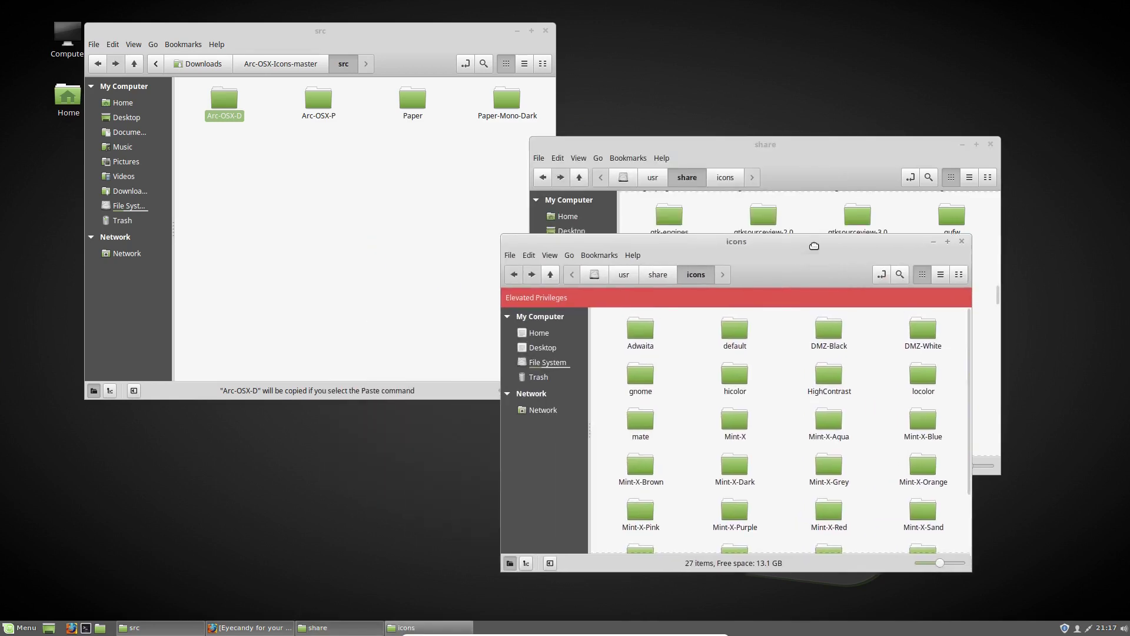
pyautogui.scroll(-3, 794, 431)
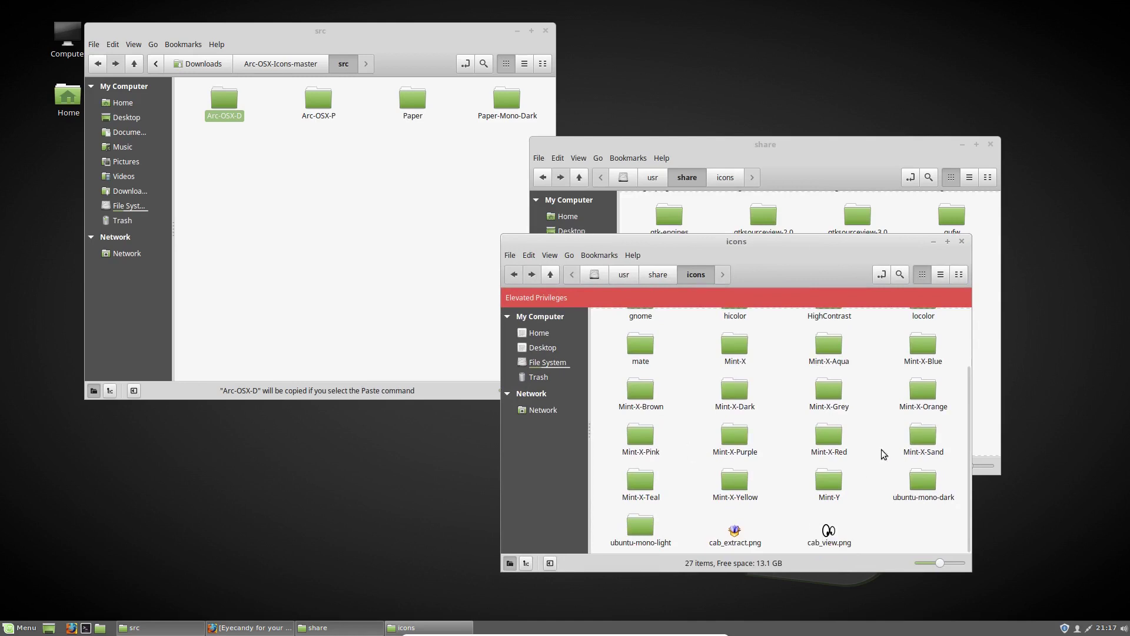
# Copy the Arc-OSX-D folder again from the src window.
pyautogui.click(387, 265)
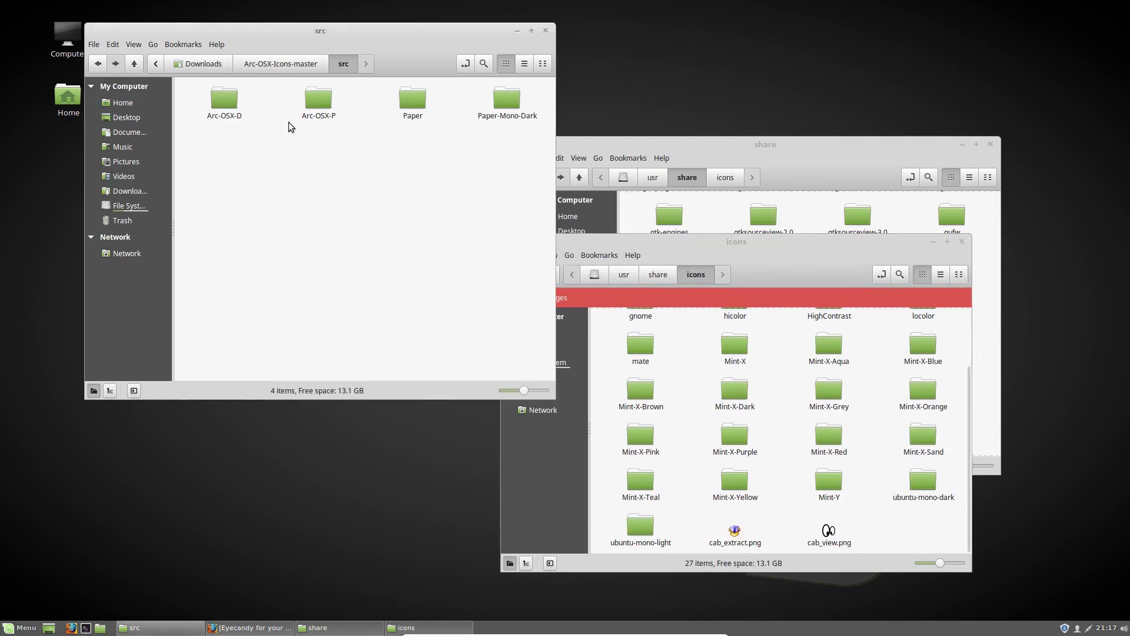
pyautogui.rightClick(233, 104)
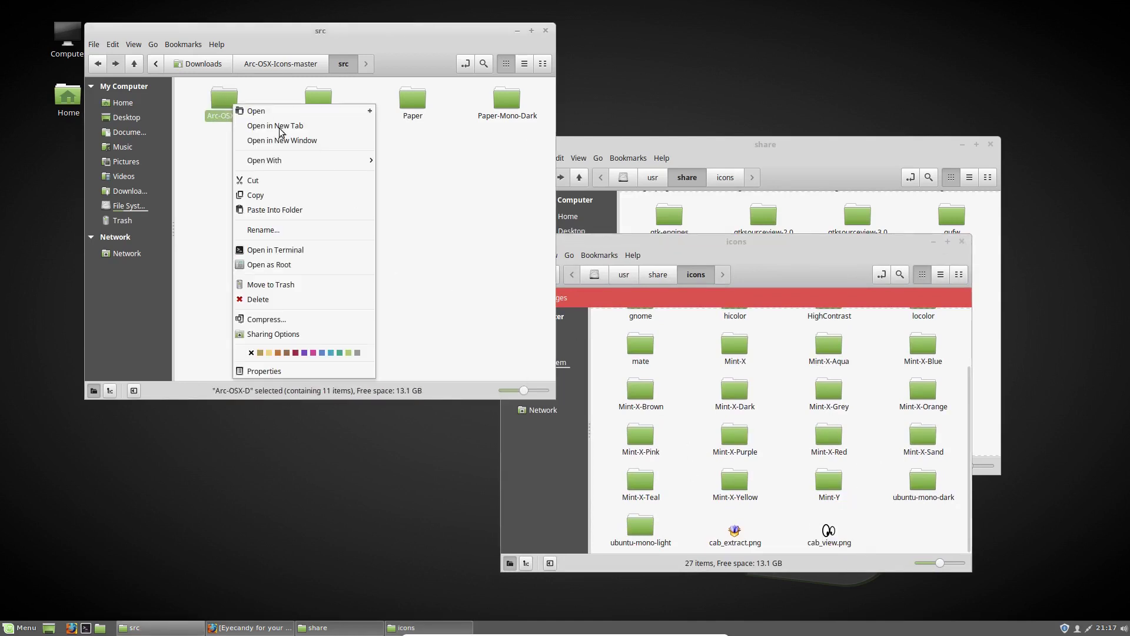
pyautogui.click(309, 199)
pyautogui.click(888, 527)
pyautogui.rightClick(888, 528)
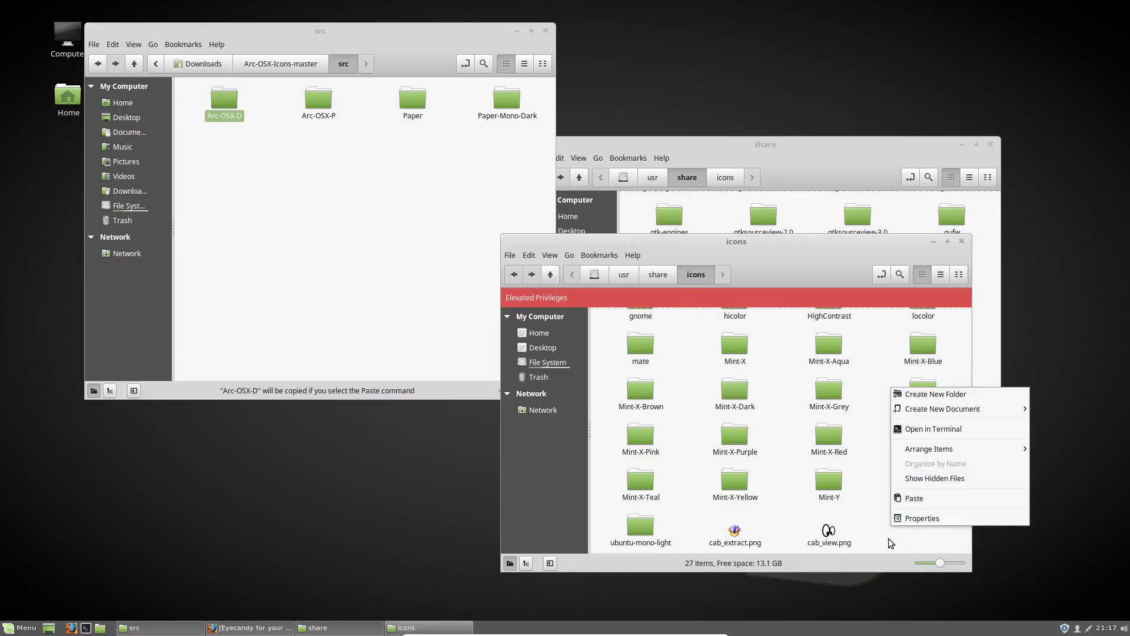
pyautogui.click(888, 538)
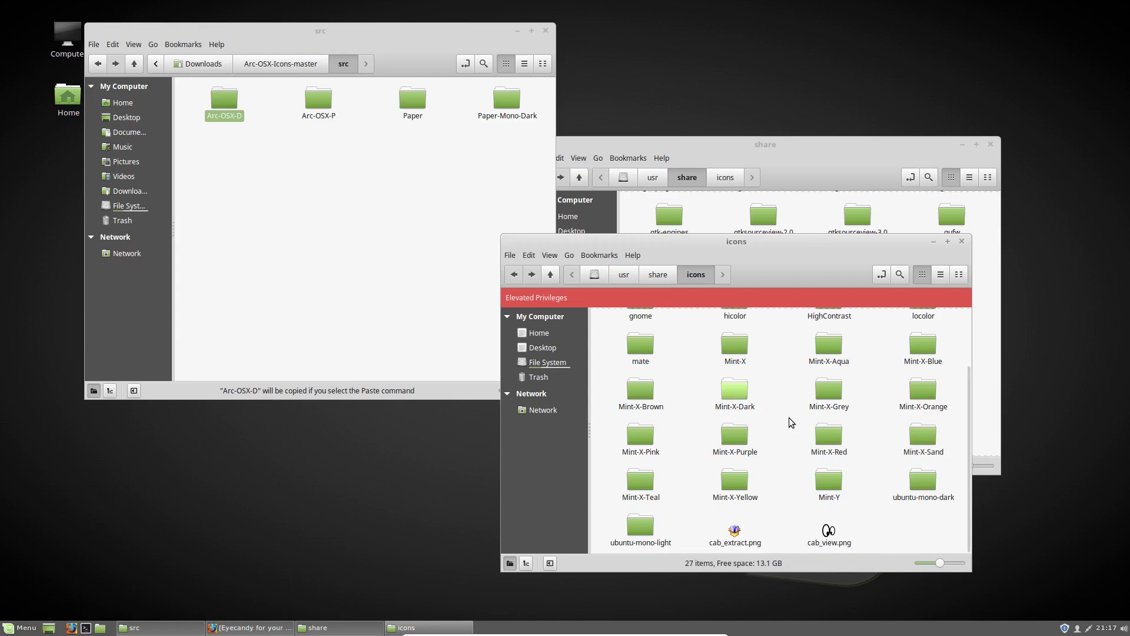
# Move the root icons window to the left and scroll down the share folder listing.
pyautogui.moveTo(762, 244); pyautogui.dragTo(413, 243)
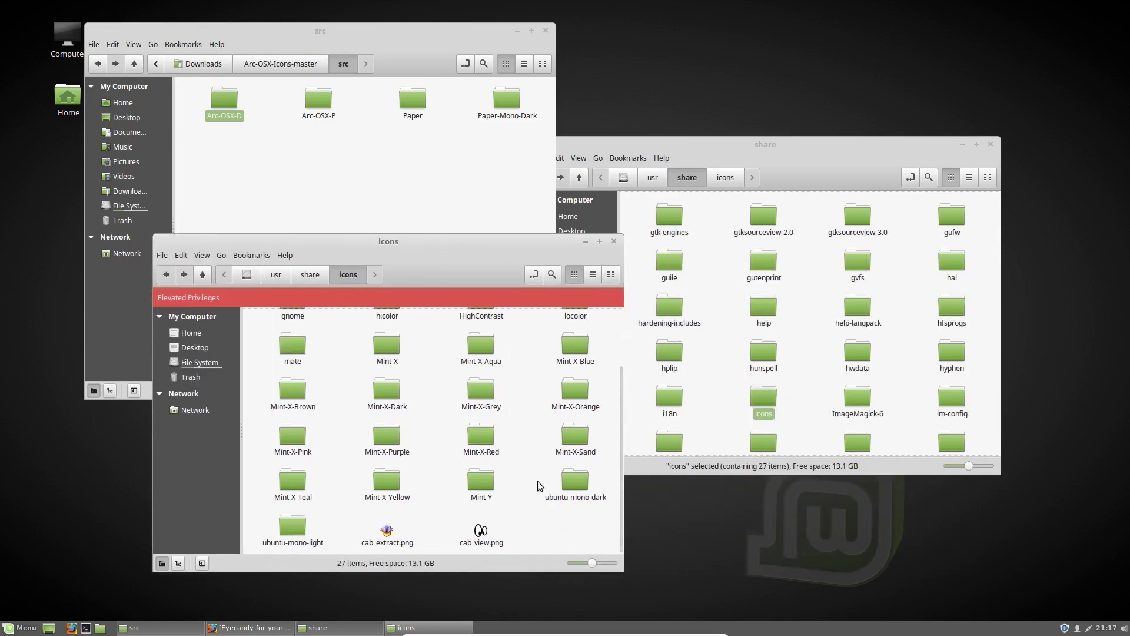
pyautogui.click(817, 408)
pyautogui.scroll(-10, 854, 396)
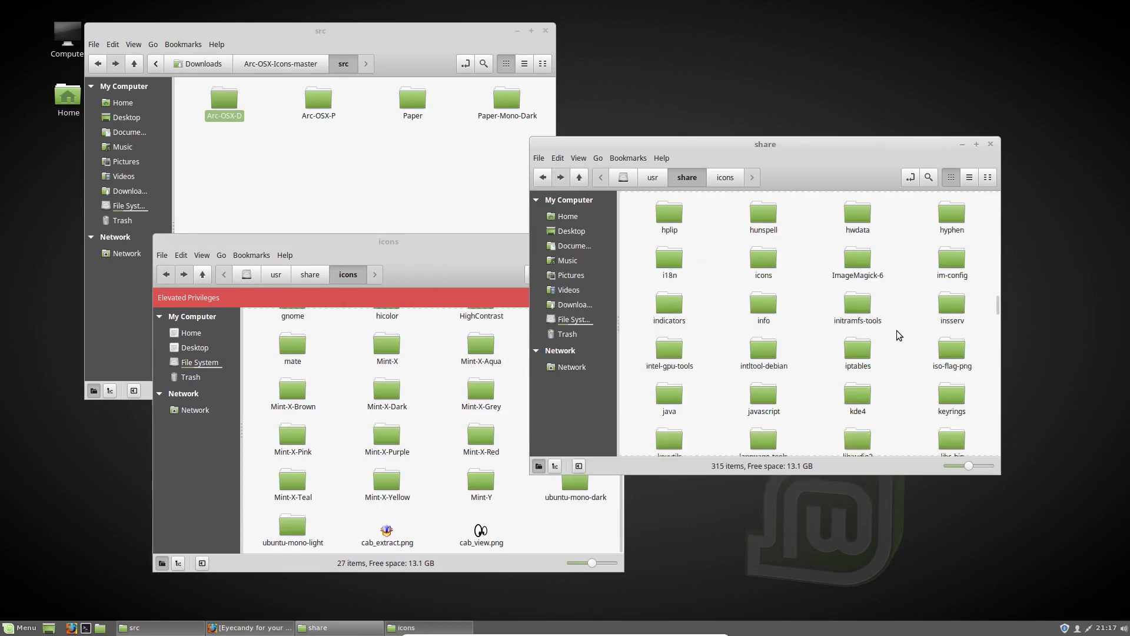
pyautogui.scroll(-5, 881, 322)
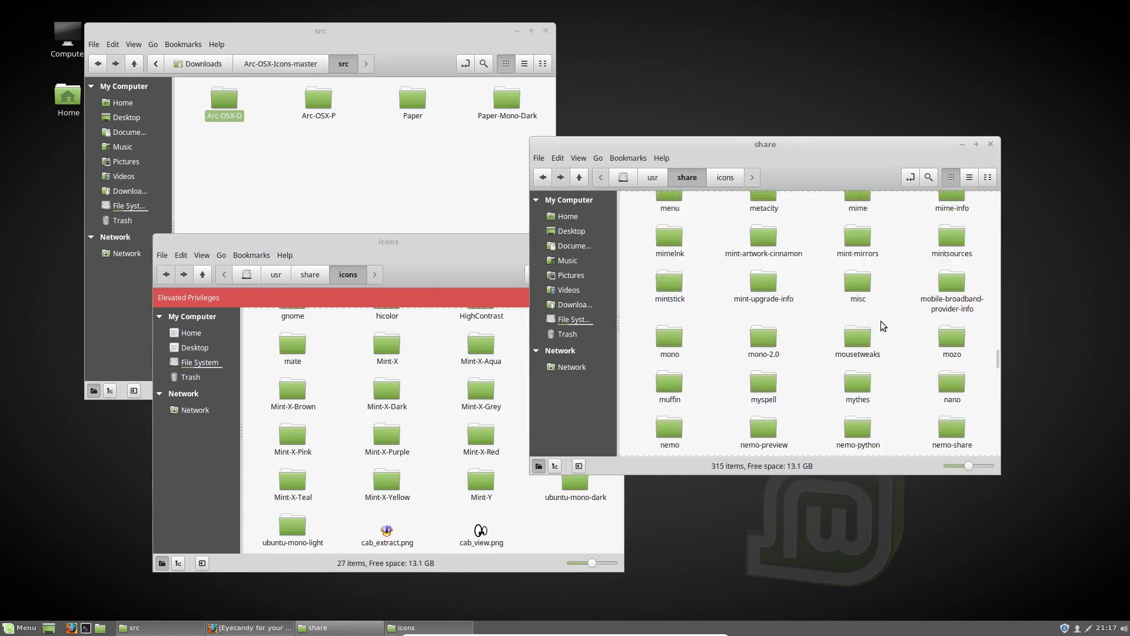
pyautogui.scroll(-8, 921, 396)
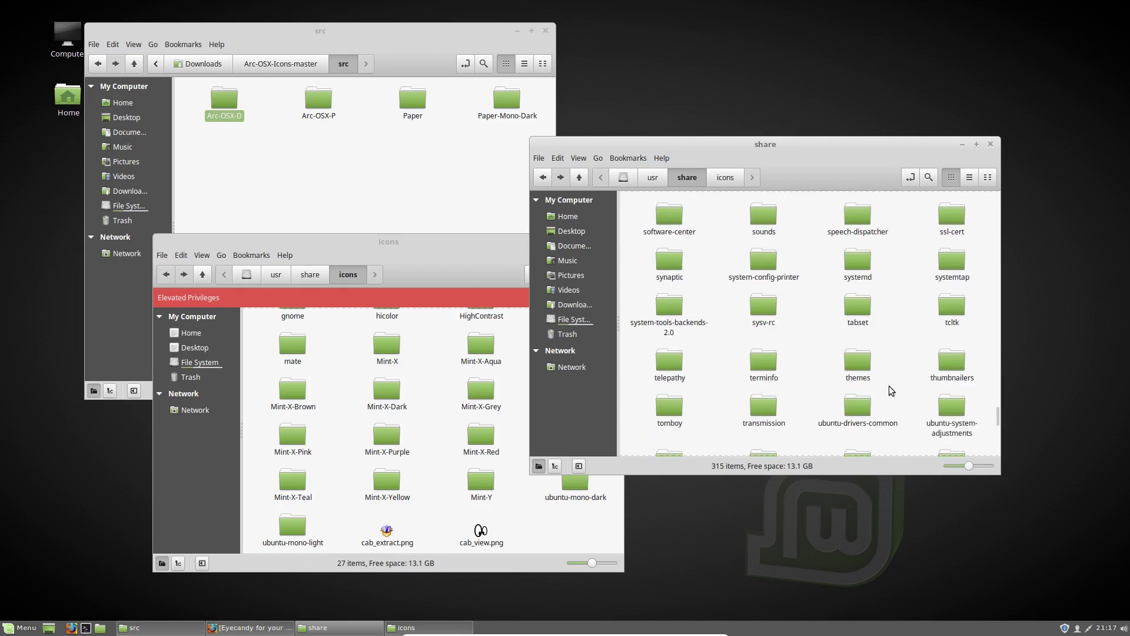
# Open /usr/share/themes as root and select OSX-Arc-Shadow-master in Downloads.
pyautogui.rightClick(859, 365)
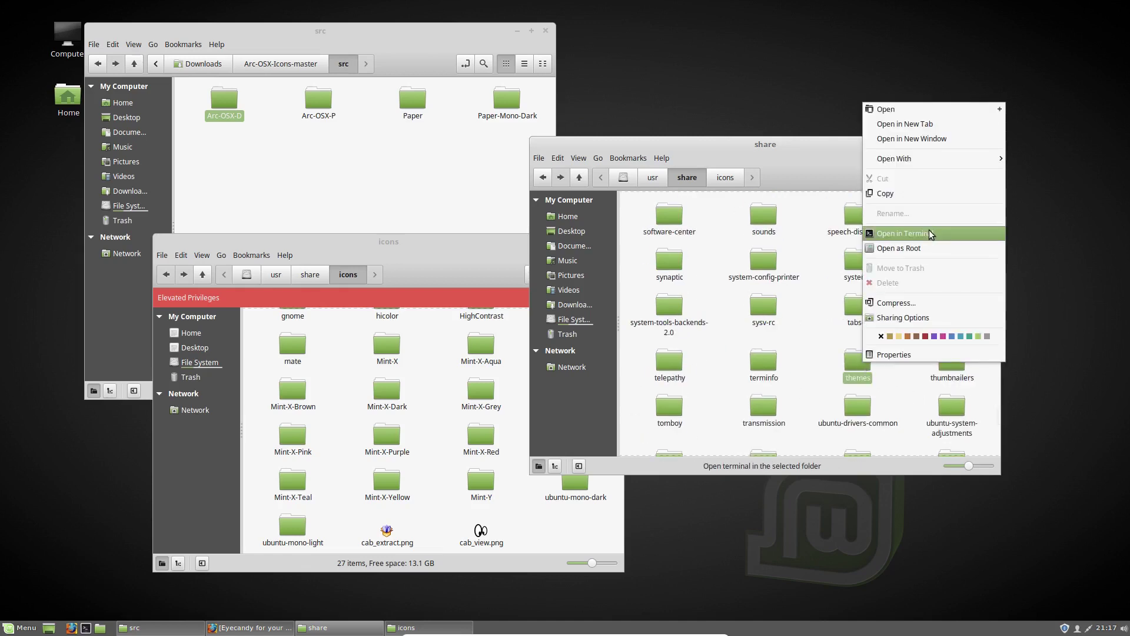
pyautogui.click(935, 249)
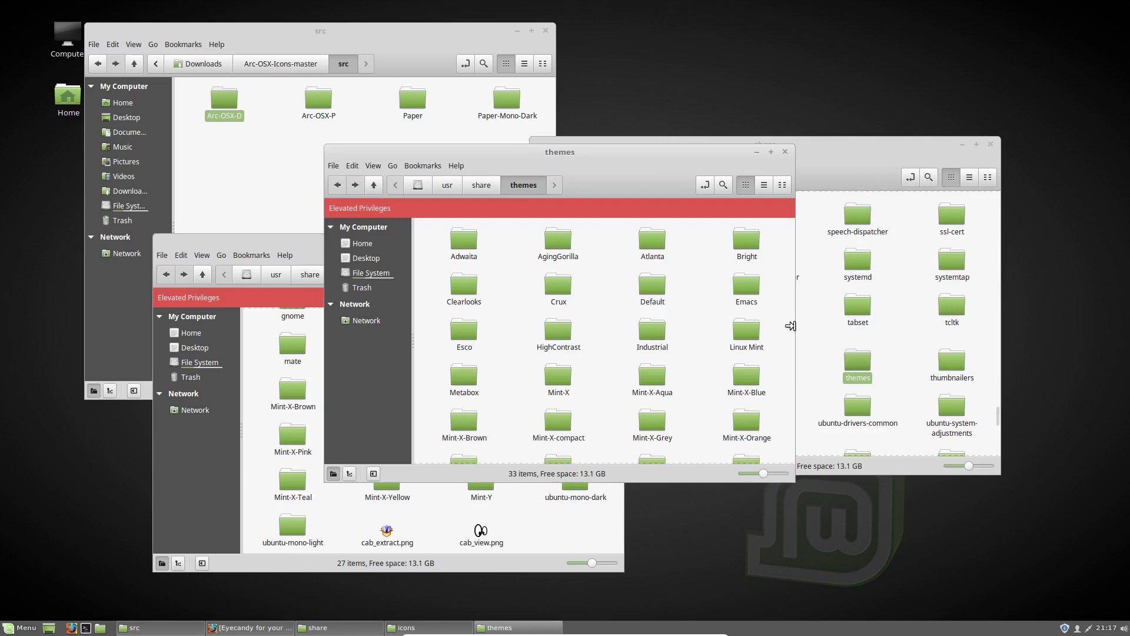
pyautogui.scroll(-5, 666, 359)
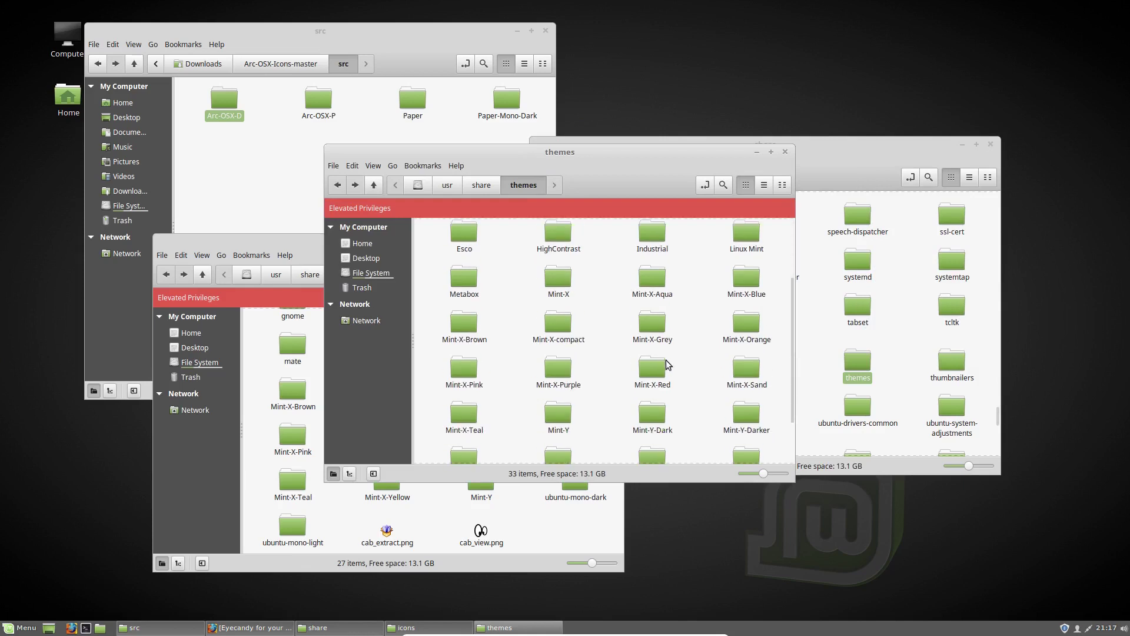
pyautogui.click(442, 117)
pyautogui.click(202, 63)
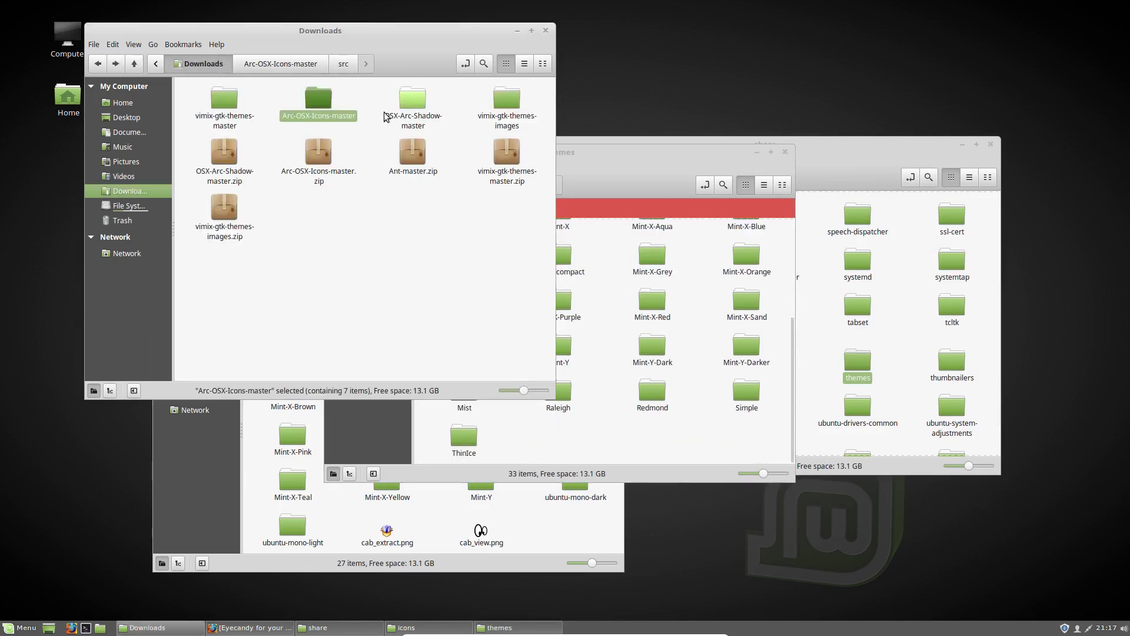
pyautogui.click(414, 98)
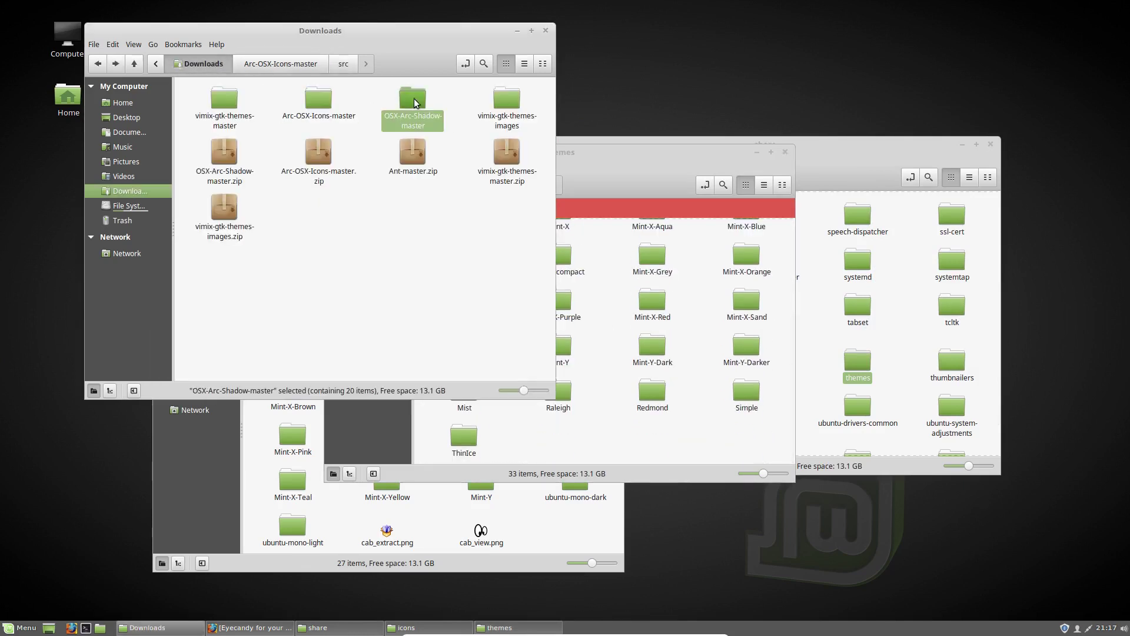
pyautogui.click(727, 428)
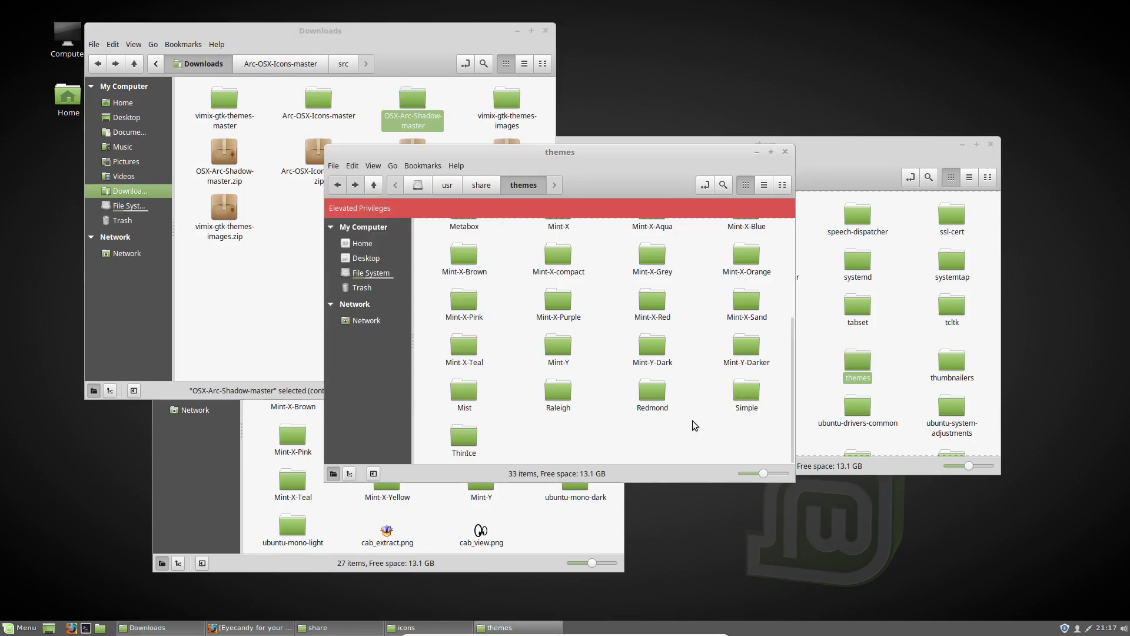
pyautogui.scroll(3, 692, 421)
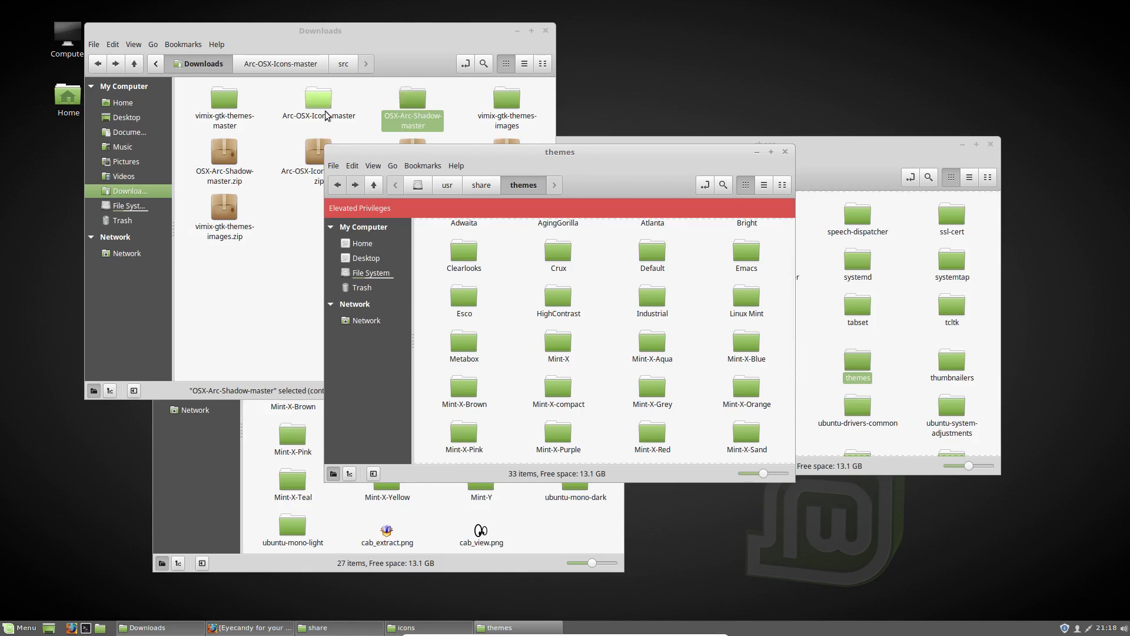
# Close the root themes and icons windows and show Home in the remaining window.
pyautogui.click(264, 274)
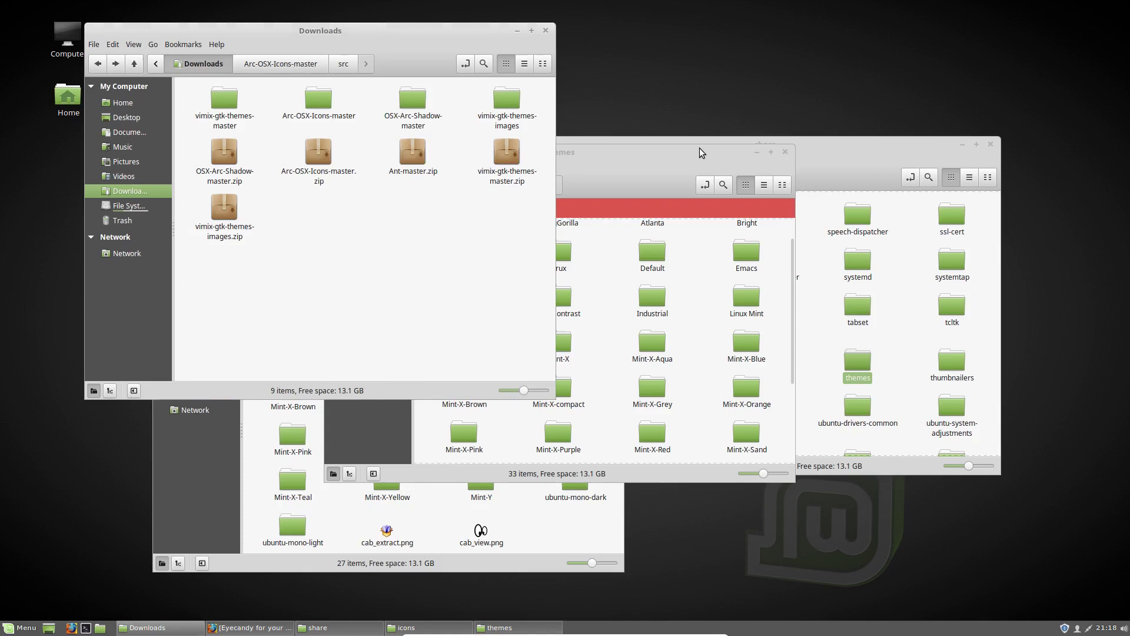
pyautogui.moveTo(700, 151); pyautogui.dragTo(981, 223)
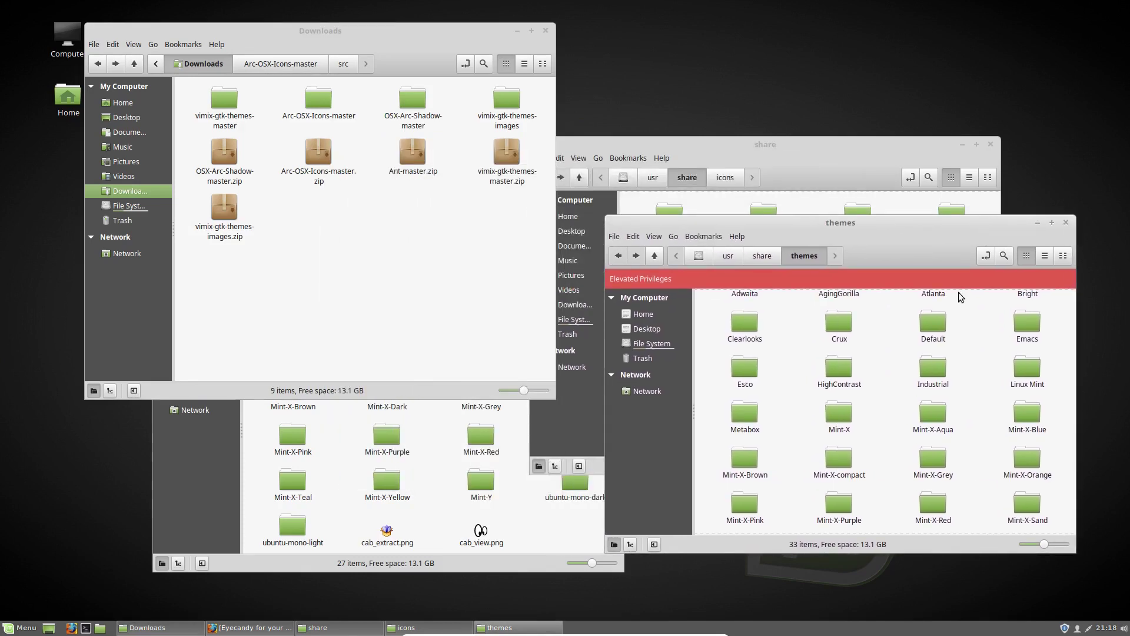
pyautogui.click(1066, 222)
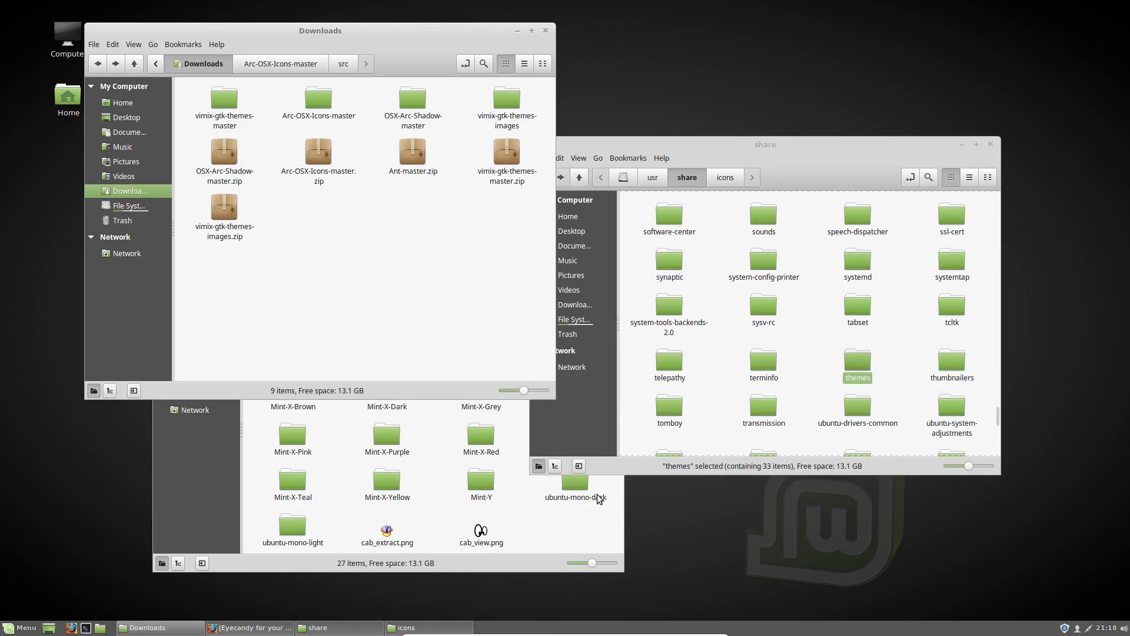
pyautogui.click(565, 521)
pyautogui.click(614, 242)
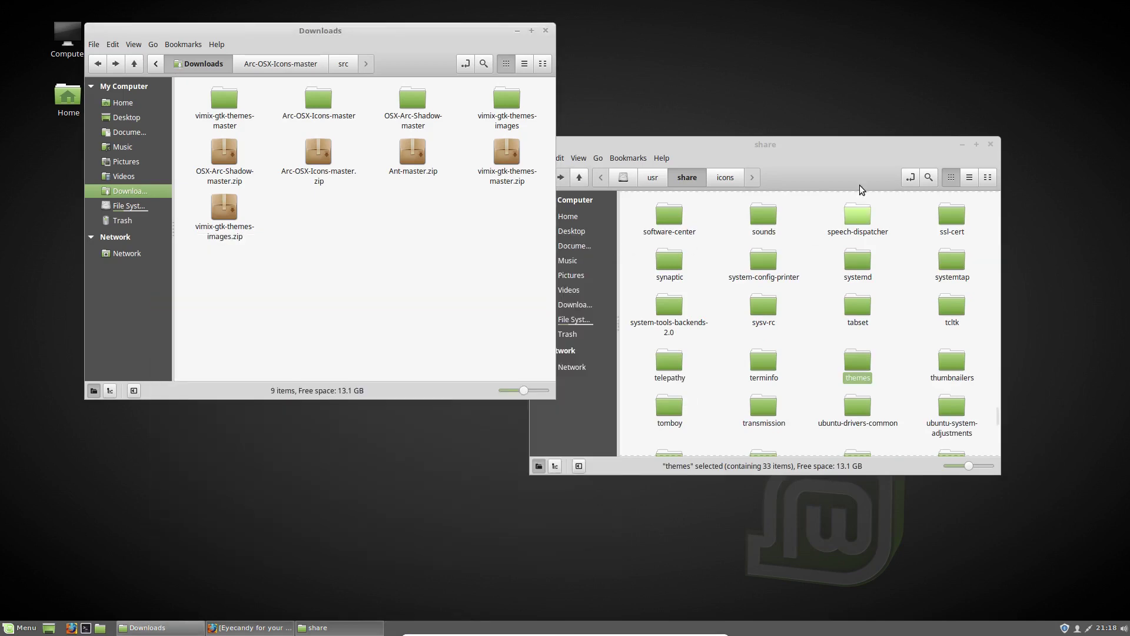
pyautogui.click(787, 172)
# Open ~/.icons and compare it with Arc-OSX-Icons-master/src in the other window.
pyautogui.click(569, 217)
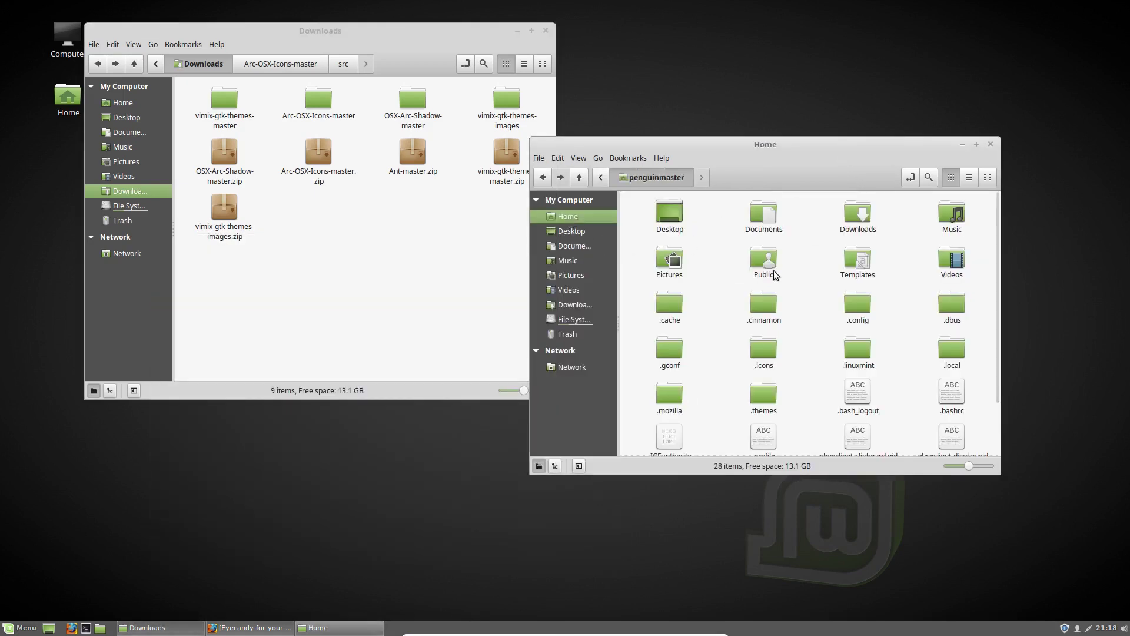
pyautogui.click(585, 161)
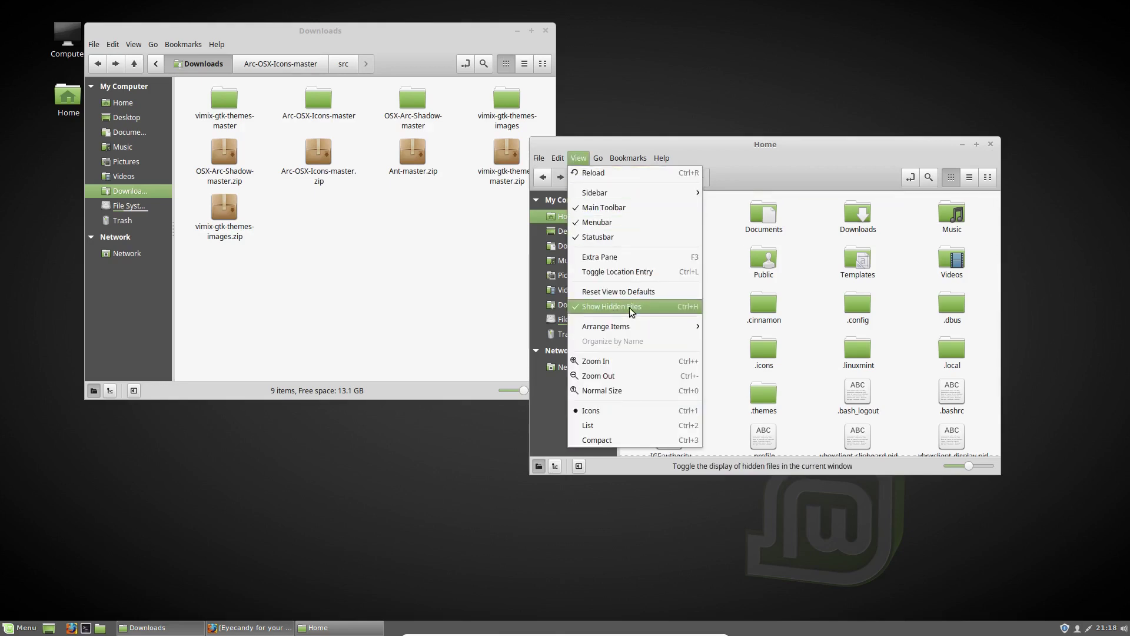
pyautogui.click(821, 302)
pyautogui.scroll(-1, 806, 296)
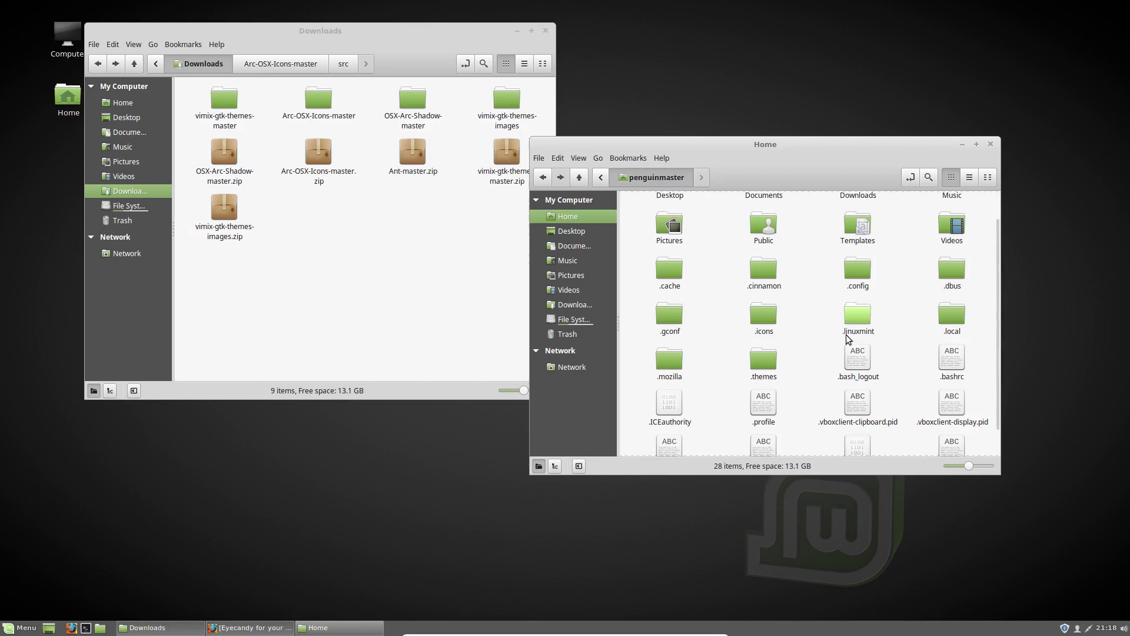
pyautogui.doubleClick(764, 318)
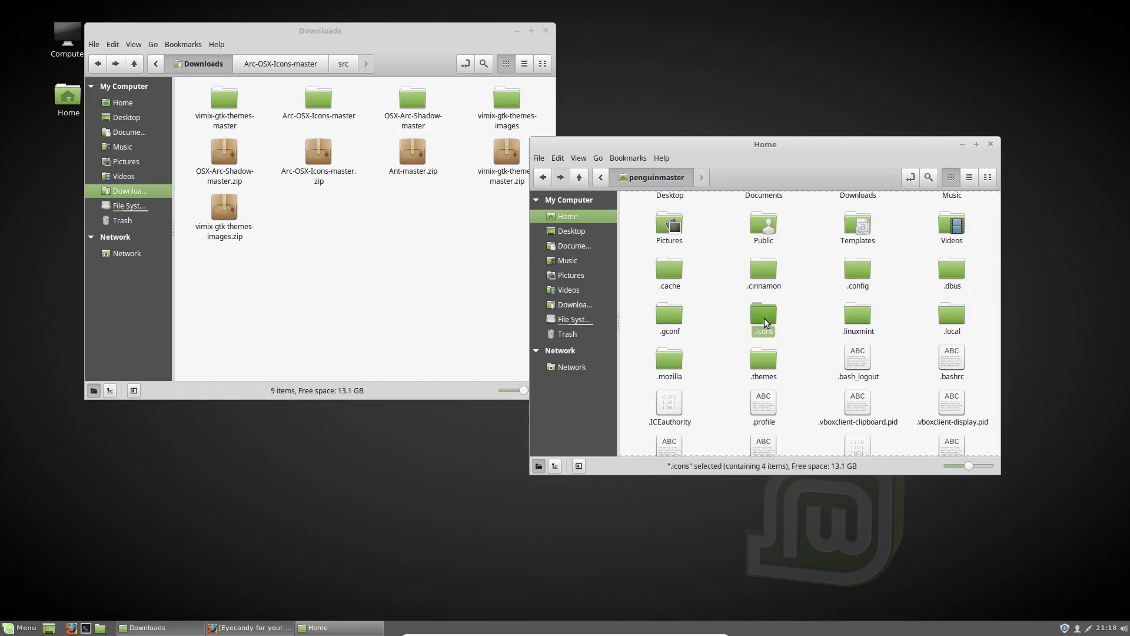
pyautogui.doubleClick(321, 101)
pyautogui.doubleClick(226, 102)
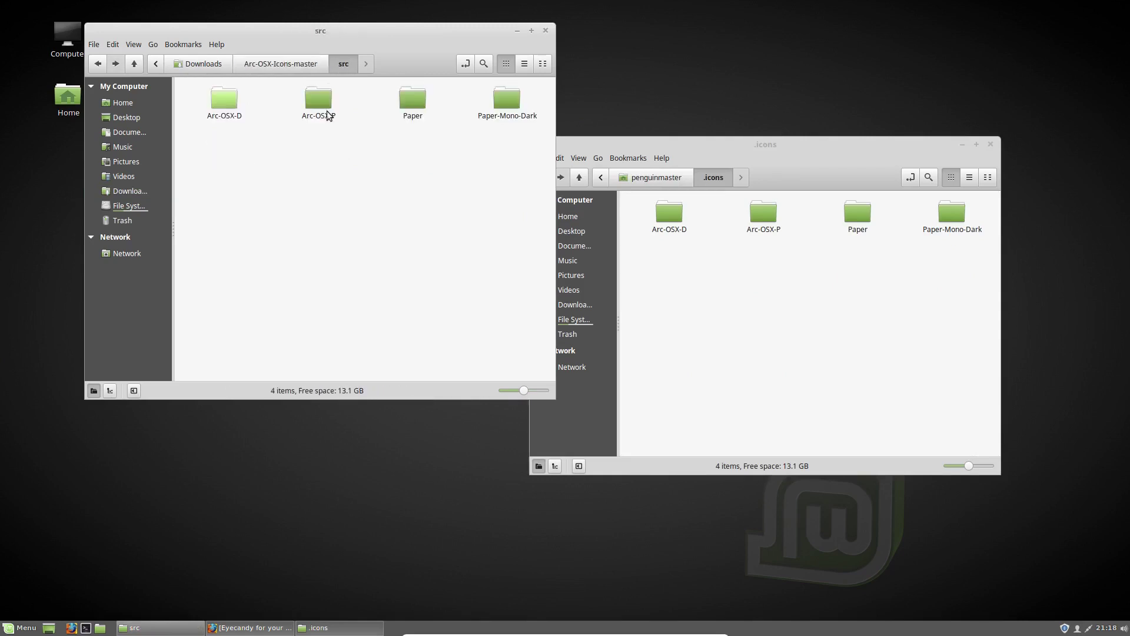
# Open ~/.themes to confirm OSX-Arc-Shadow-master is there, then minimise that window.
pyautogui.click(211, 62)
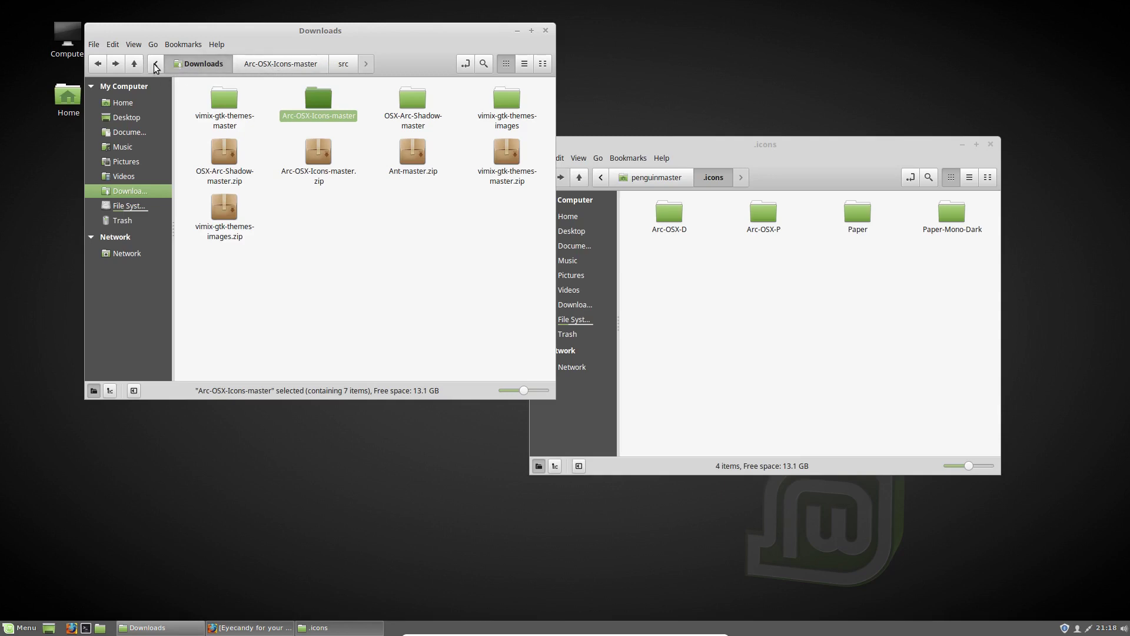
pyautogui.click(682, 263)
pyautogui.click(672, 182)
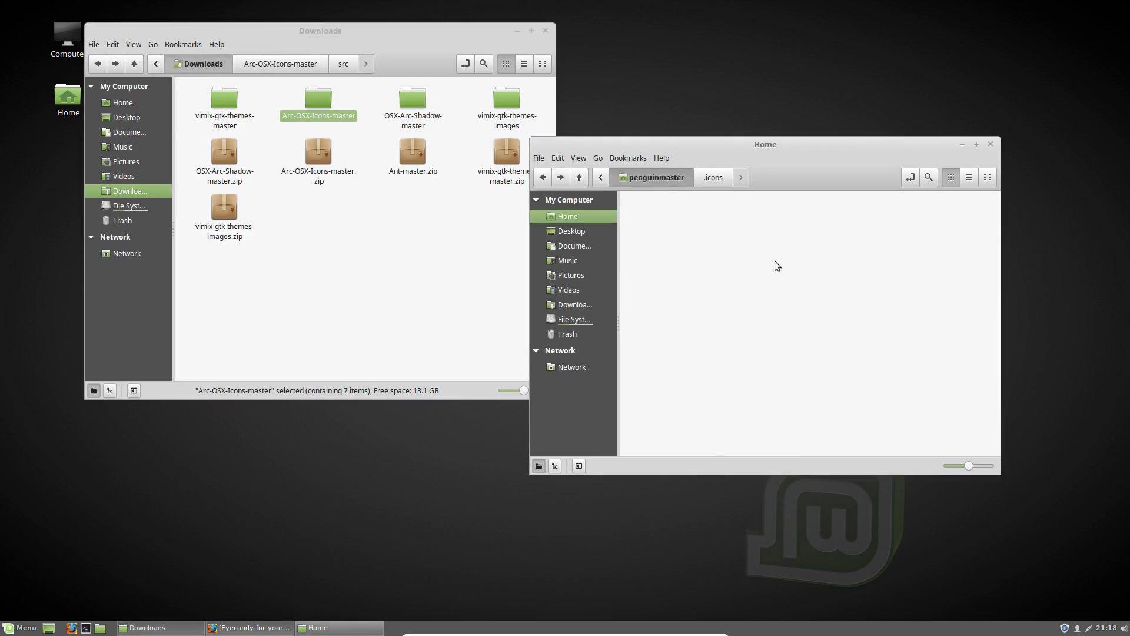
pyautogui.scroll(-2, 902, 375)
pyautogui.doubleClick(759, 324)
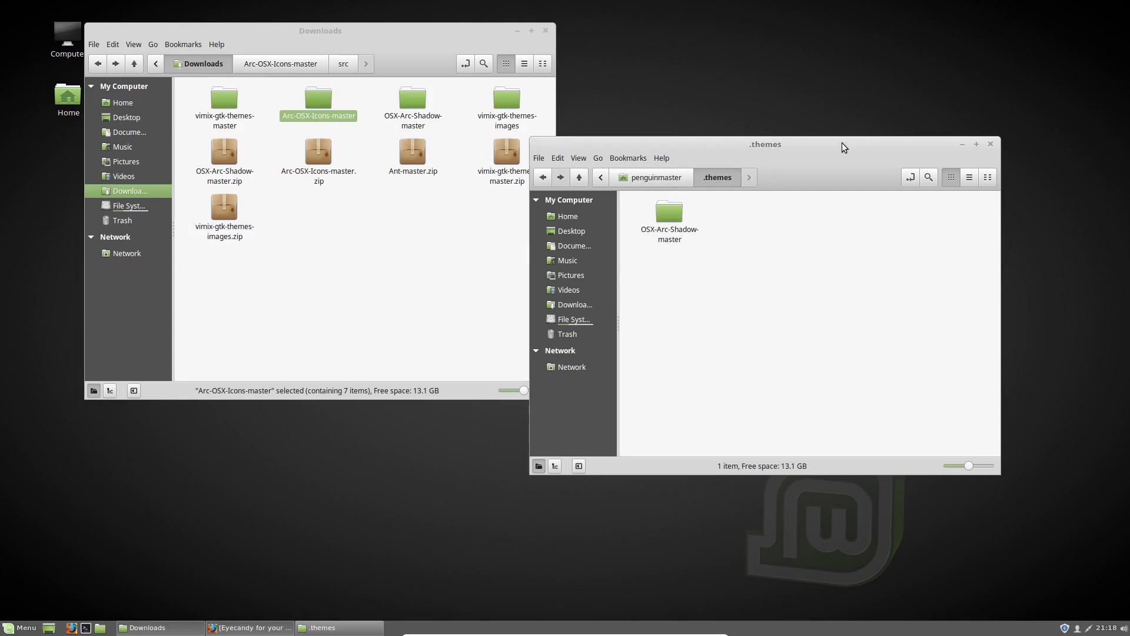
pyautogui.moveTo(843, 146); pyautogui.dragTo(1003, 201)
pyautogui.click(1055, 207)
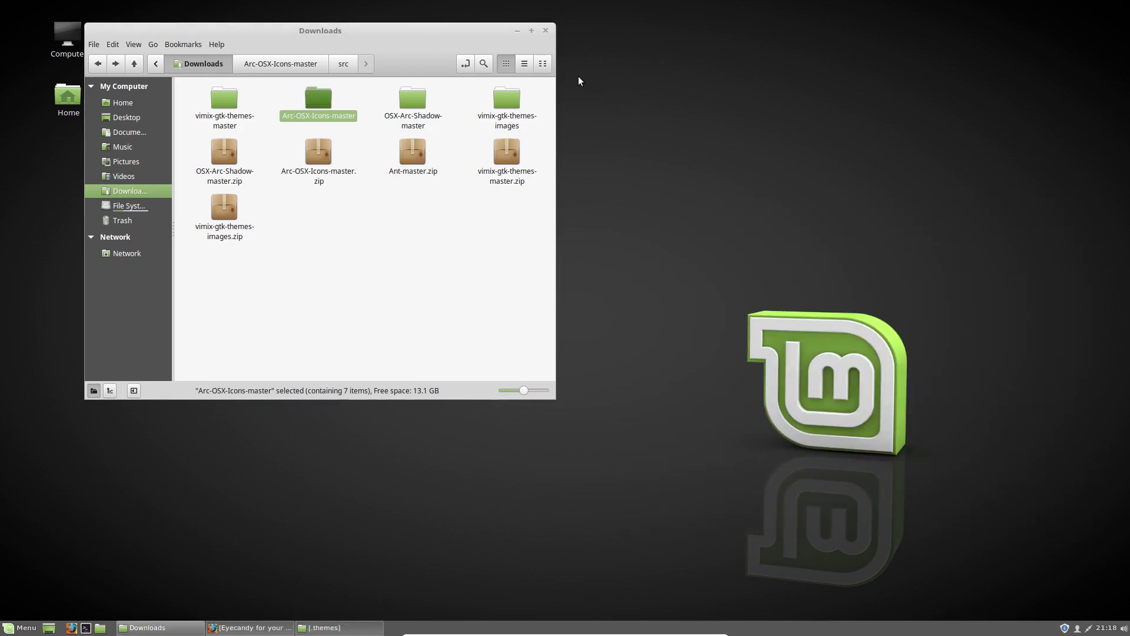
# Minimise Downloads, open System Settings > Themes, and show the window border theme grid.
pyautogui.click(517, 32)
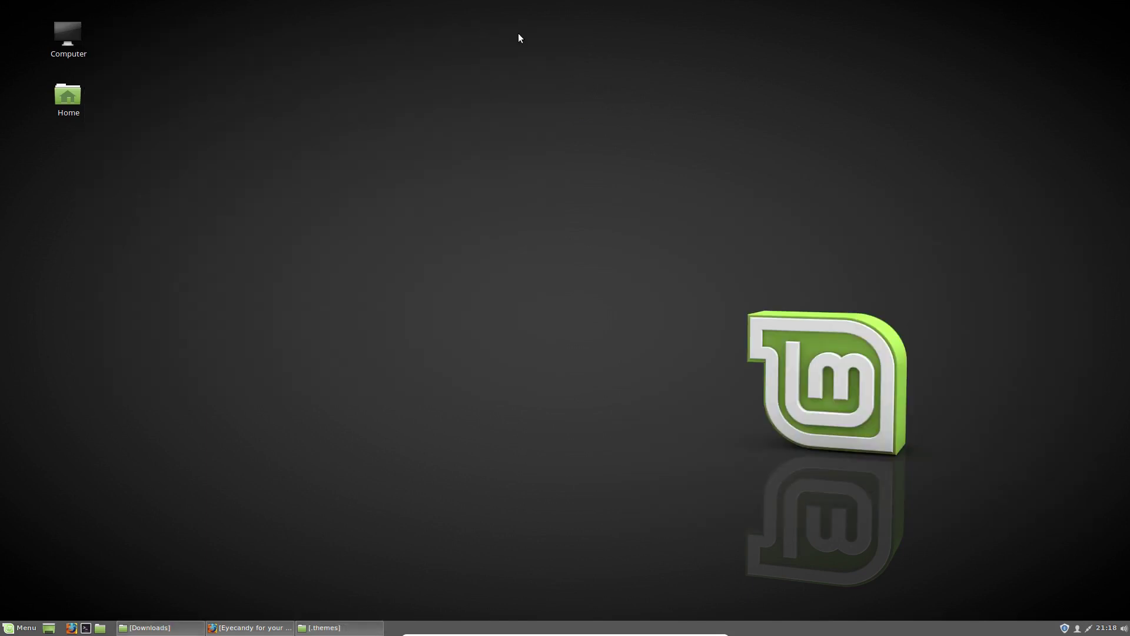
pyautogui.click(16, 629)
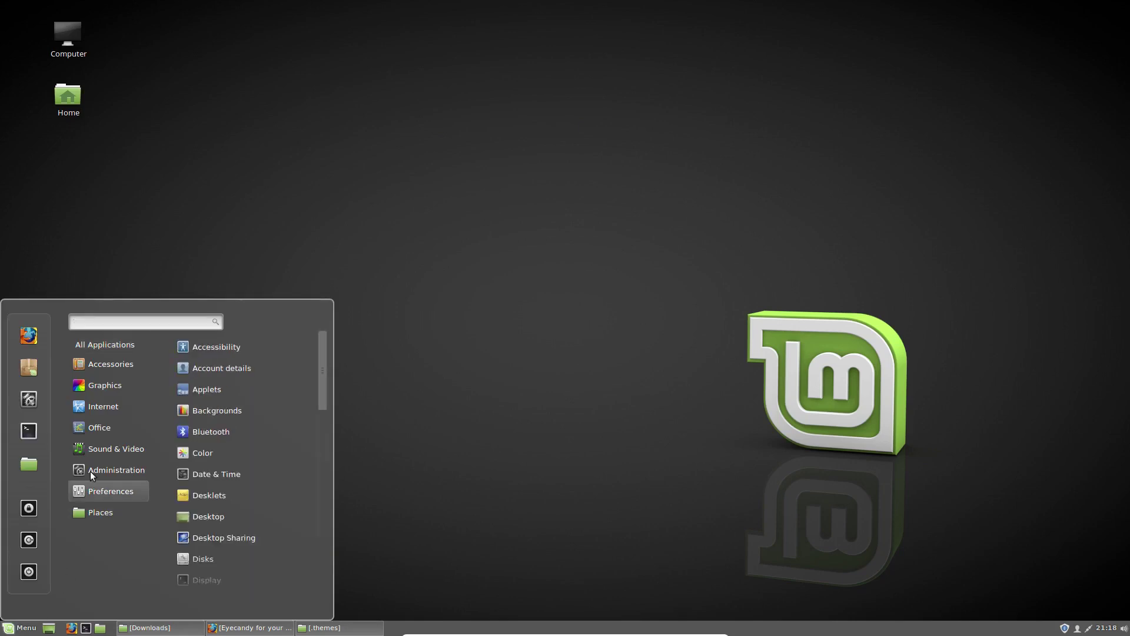
pyautogui.click(30, 394)
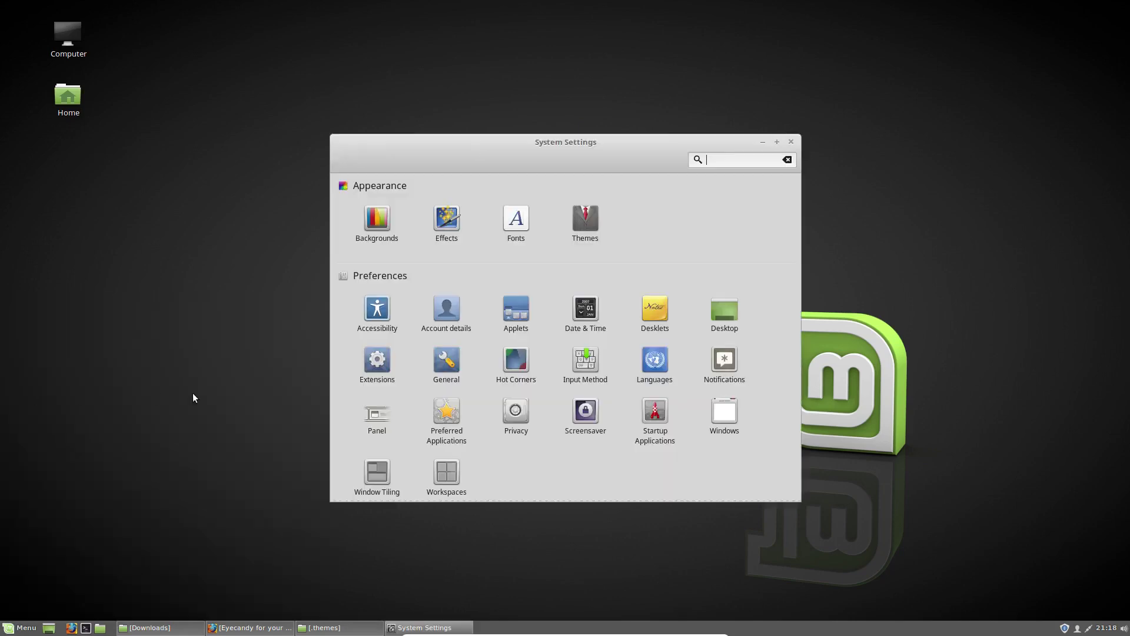
pyautogui.click(577, 221)
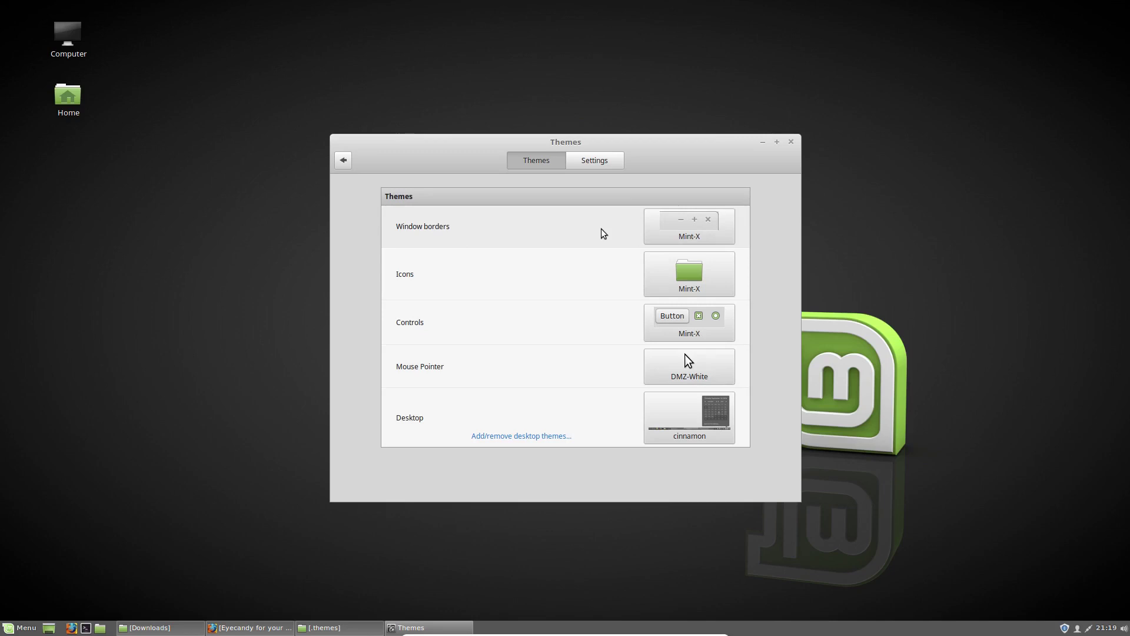
pyautogui.click(686, 231)
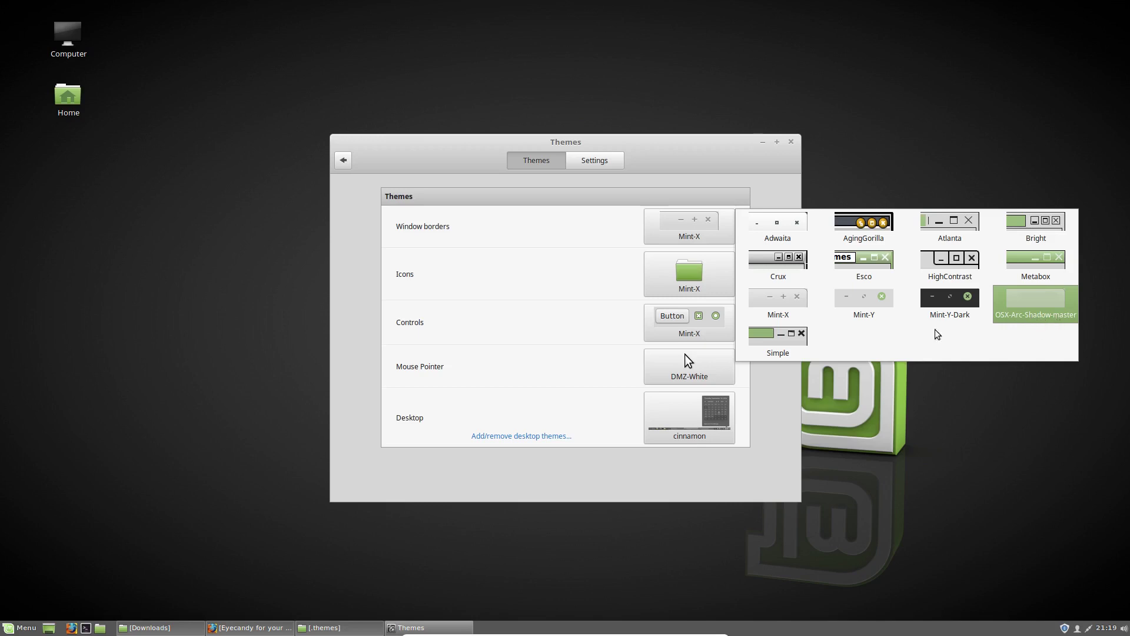
# Check the OSX-Arc-Shadow-master folder, then apply it as the window borders theme.
pyautogui.click(171, 631)
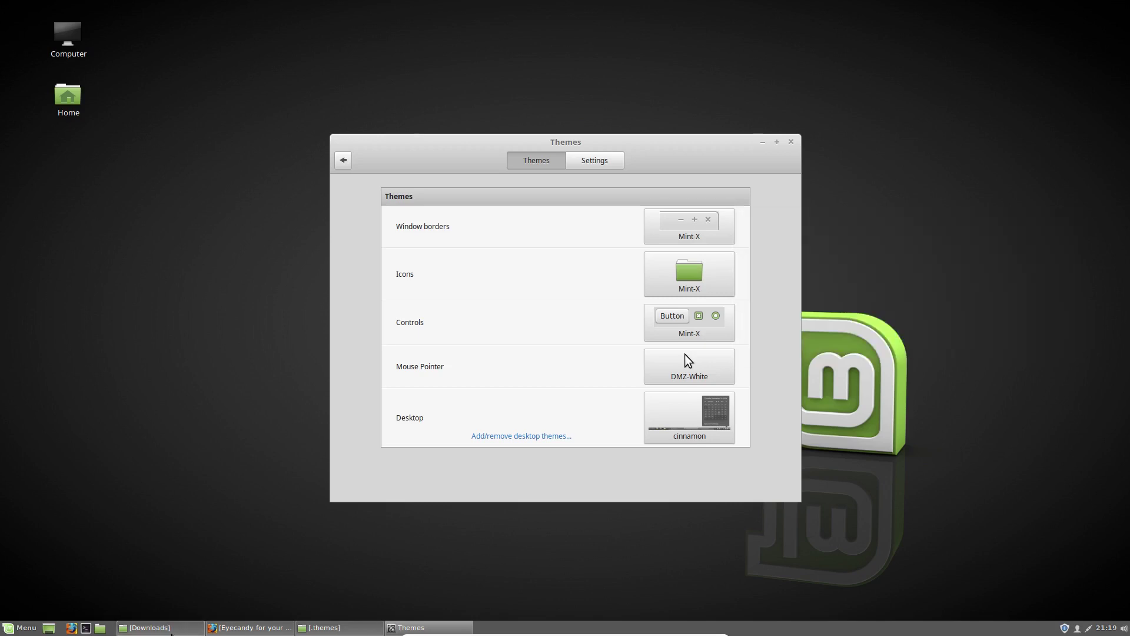
pyautogui.click(172, 630)
pyautogui.click(412, 99)
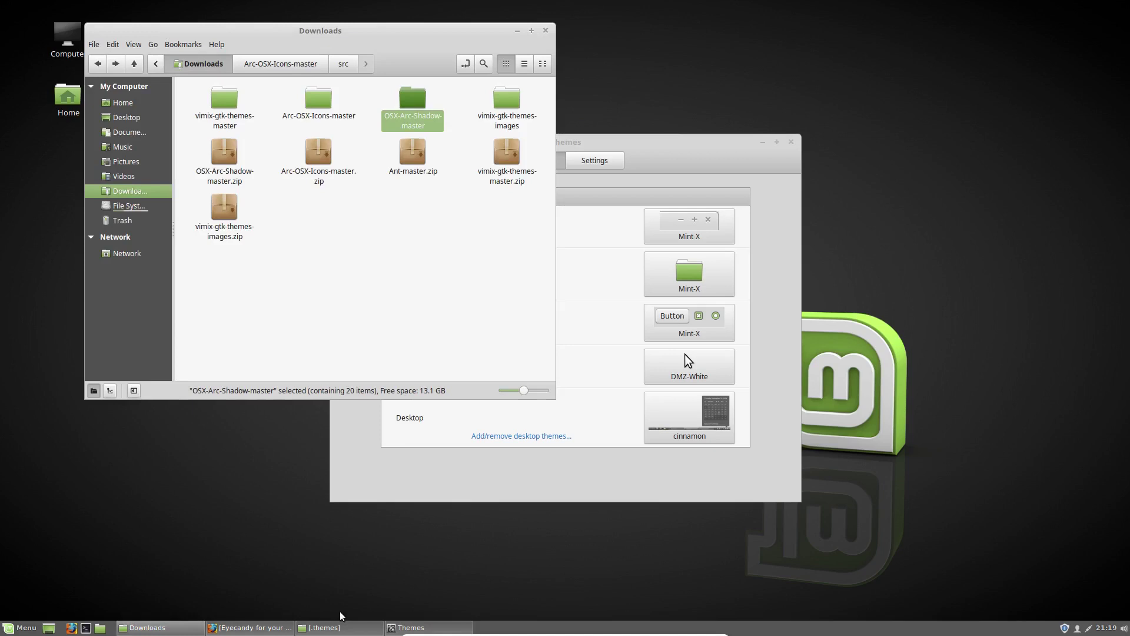
pyautogui.click(339, 626)
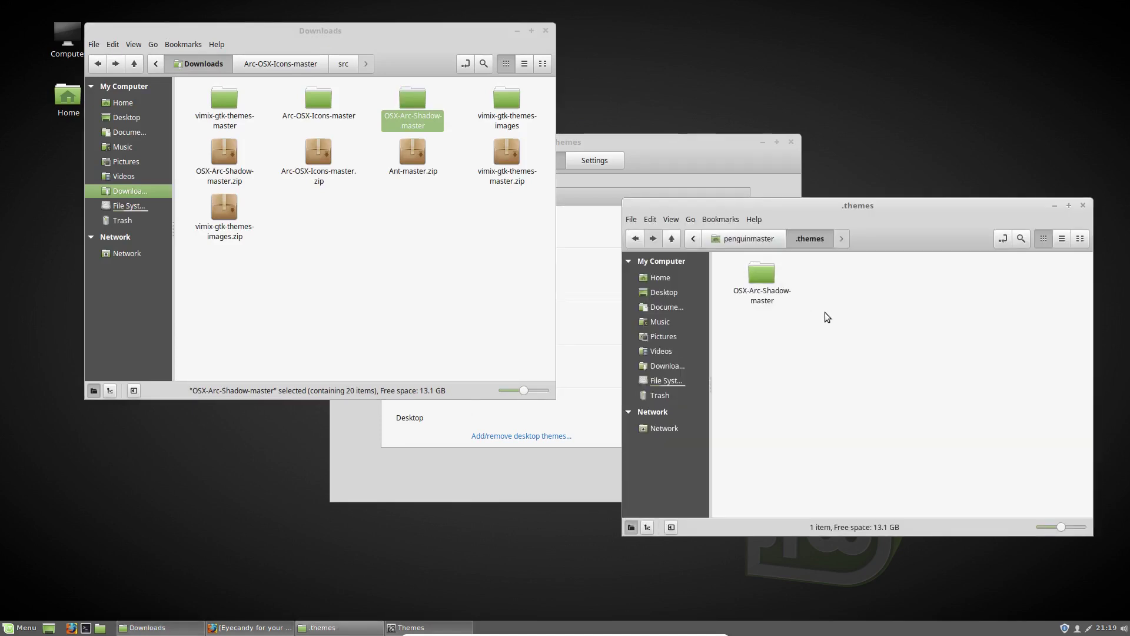
pyautogui.click(719, 164)
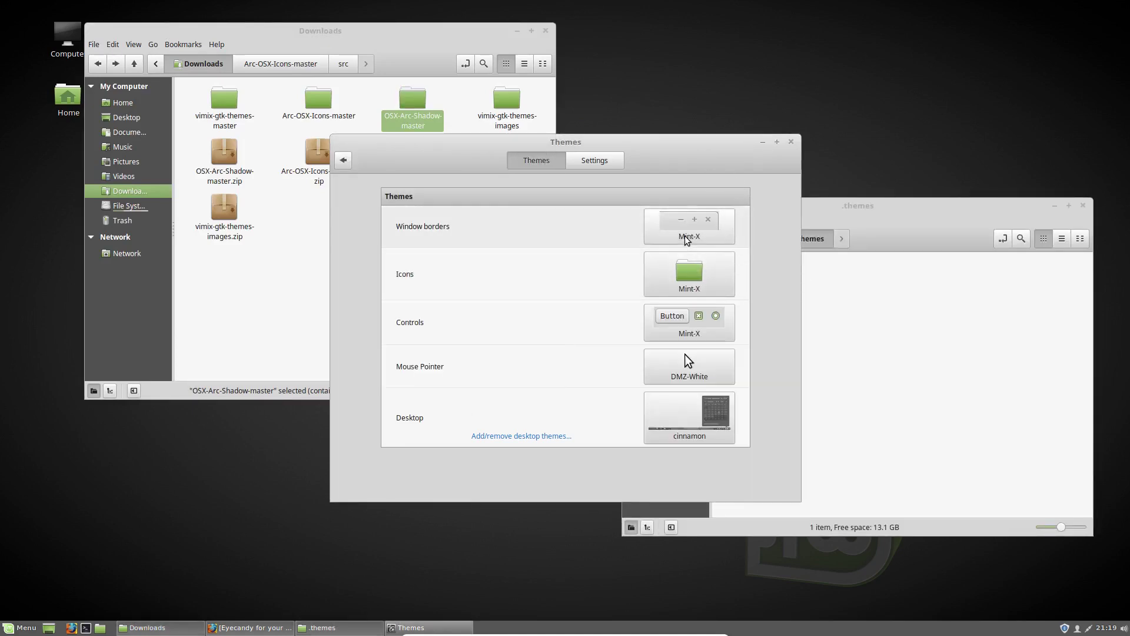
pyautogui.click(719, 241)
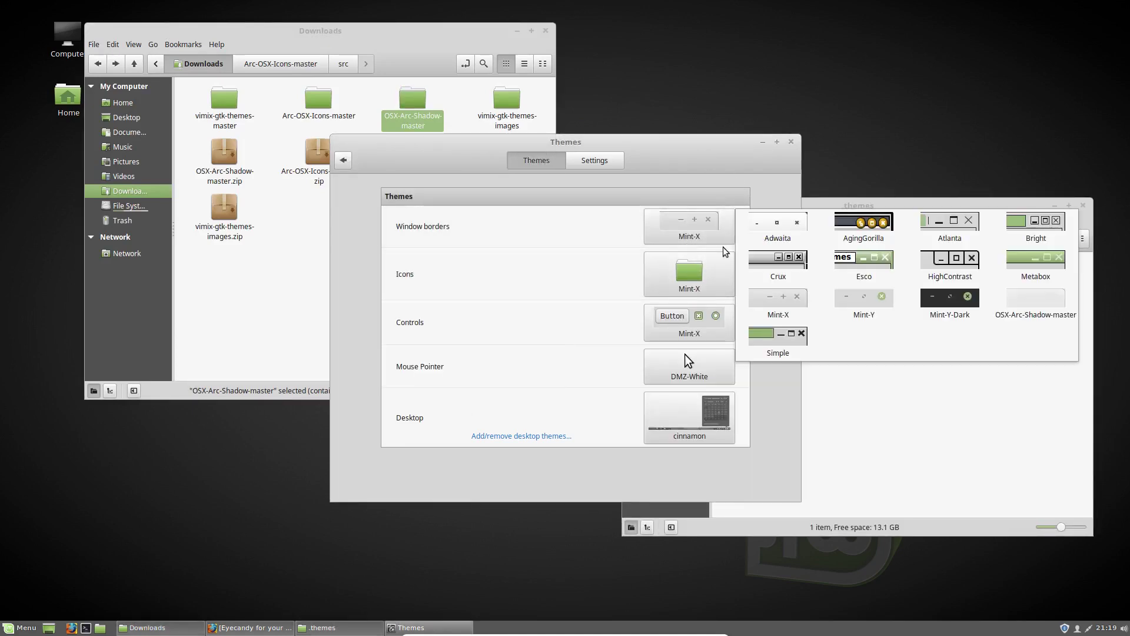
pyautogui.click(1035, 310)
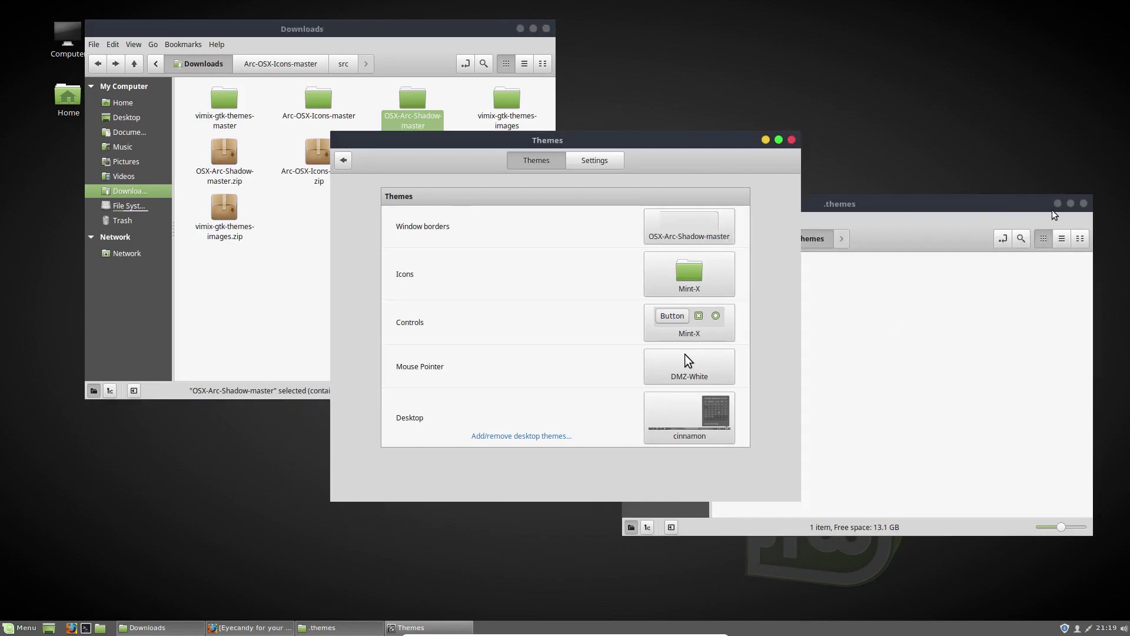
# Compare by switching window borders to Mint-X and back to OSX-Arc-Shadow-master.
pyautogui.click(693, 235)
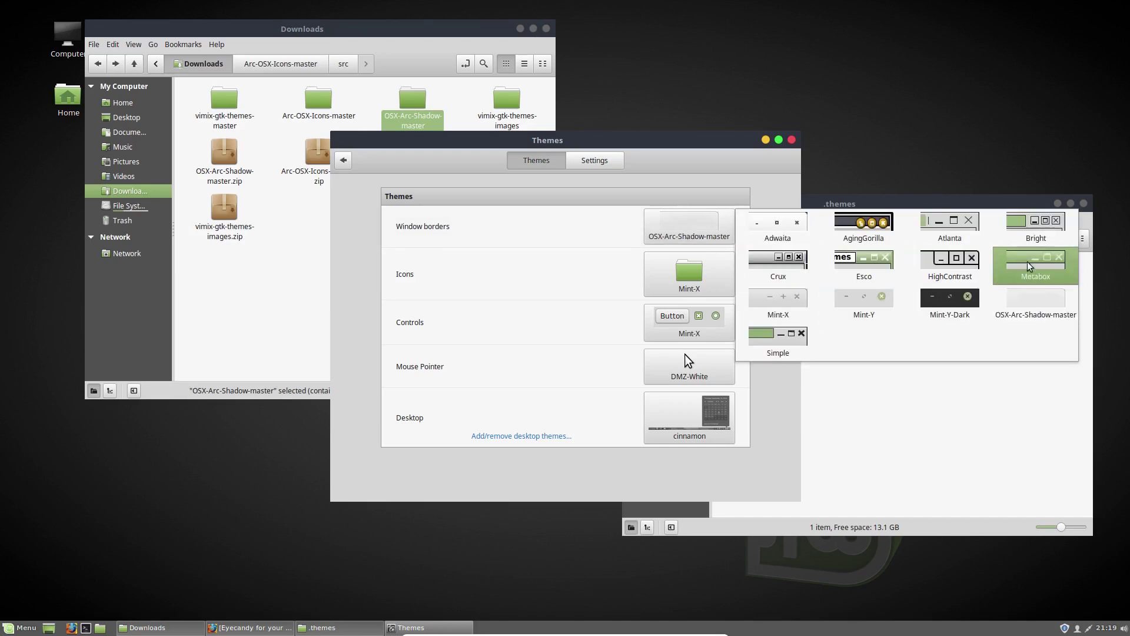
pyautogui.click(783, 295)
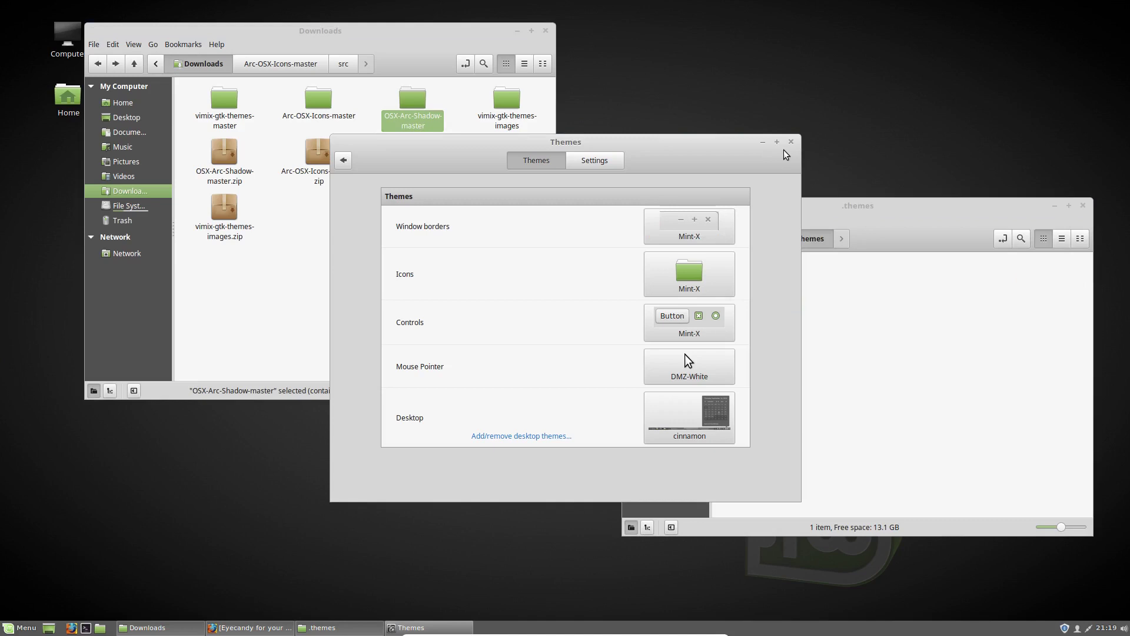
pyautogui.click(709, 215)
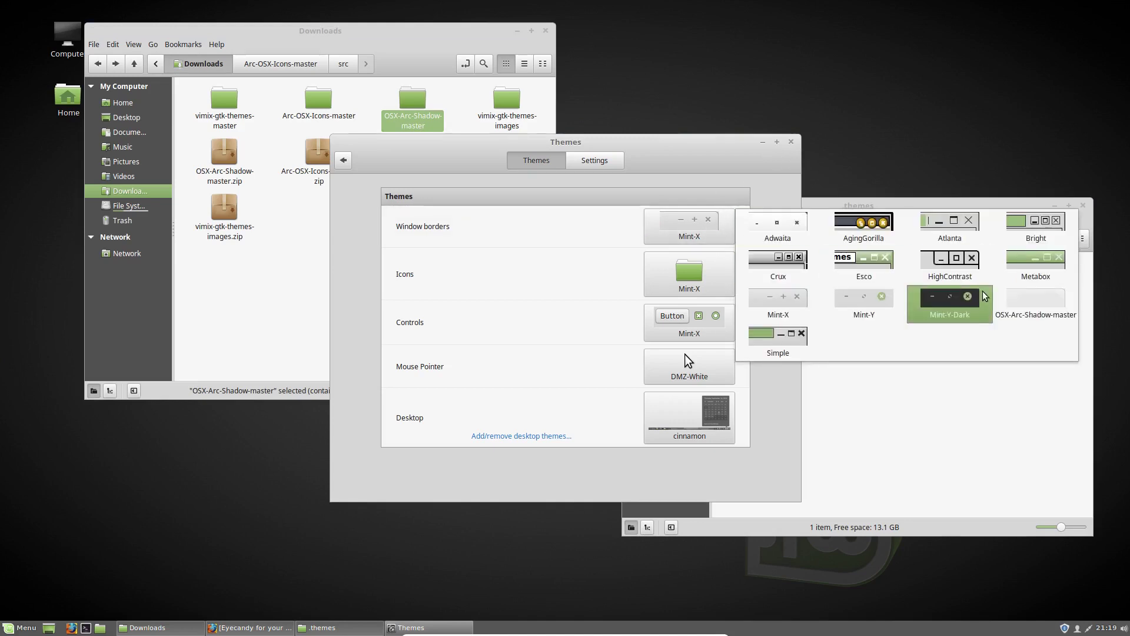
pyautogui.click(1036, 311)
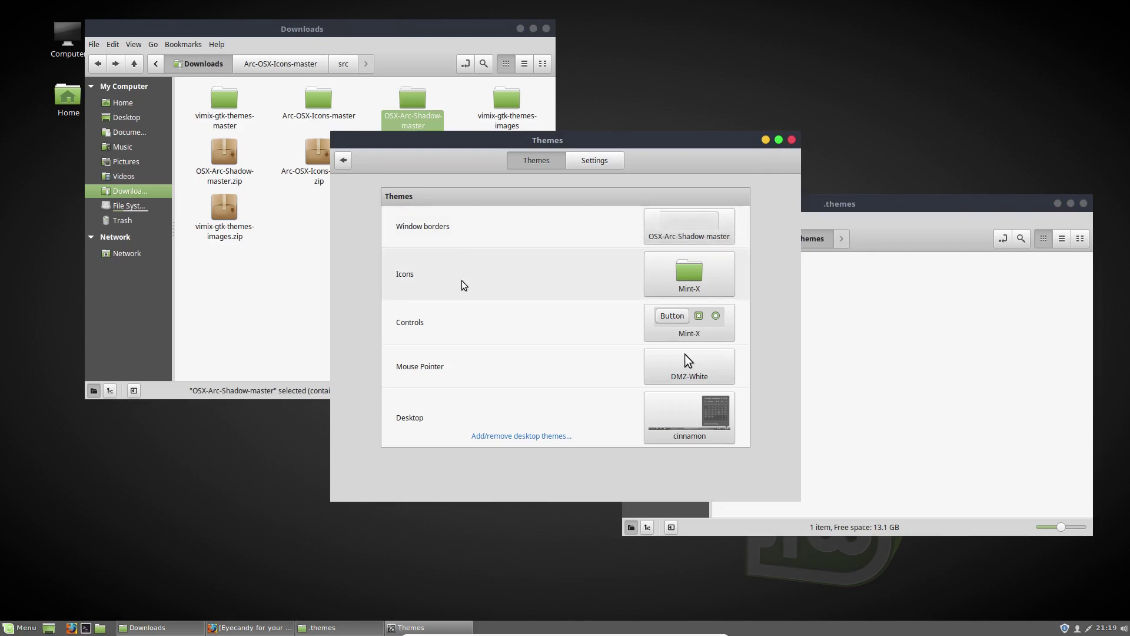
# Open the Arc-OSX-Icons-master/src folder in the file manager.
pyautogui.click(708, 285)
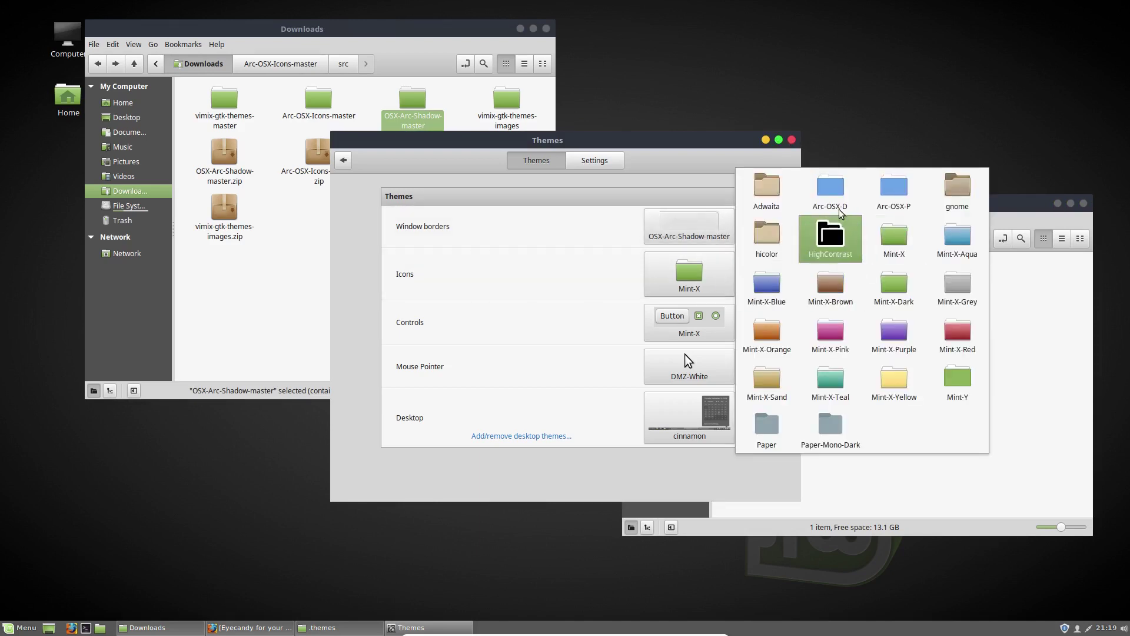
pyautogui.click(317, 106)
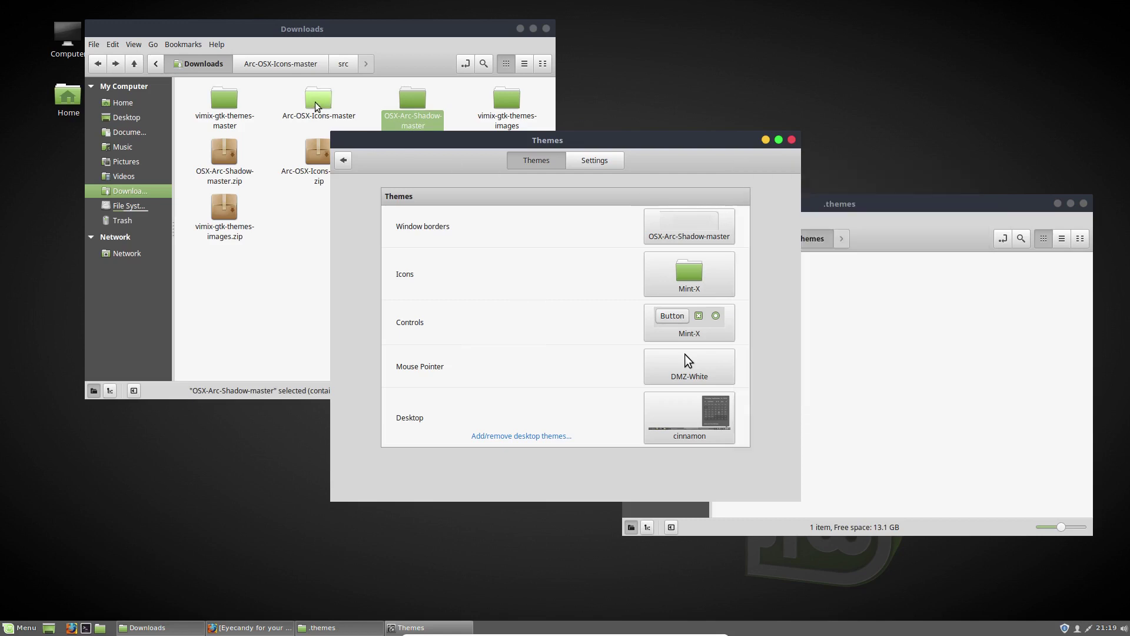
pyautogui.doubleClick(316, 106)
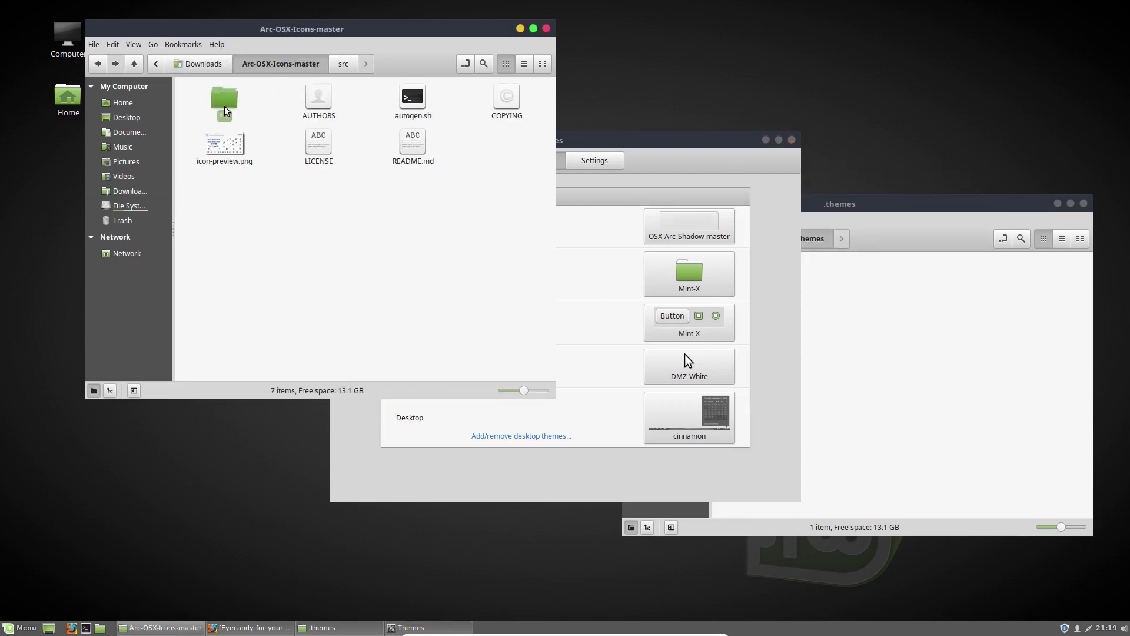
pyautogui.doubleClick(229, 114)
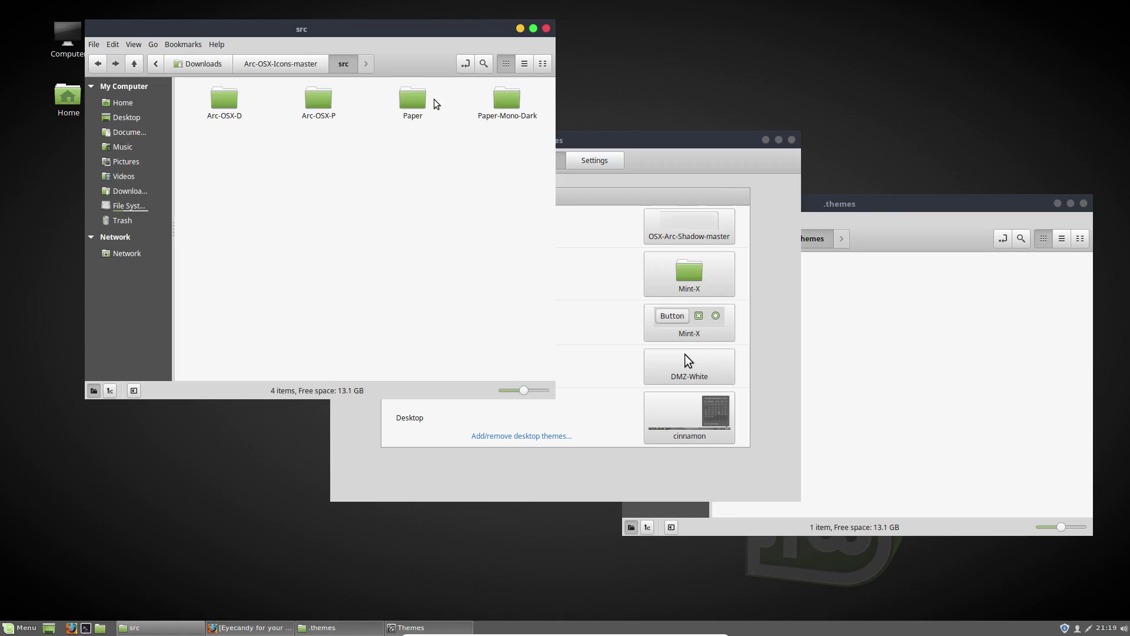
# Apply the Arc-OSX-D icon theme and check the new icons in the application menu.
pyautogui.click(719, 173)
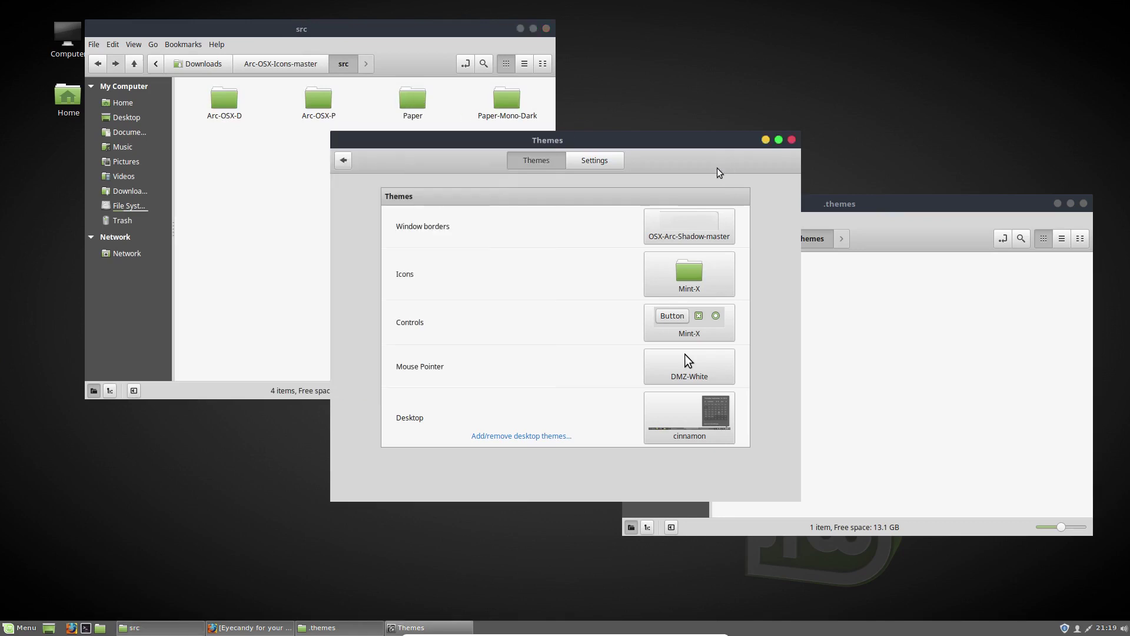
pyautogui.click(711, 287)
pyautogui.click(830, 192)
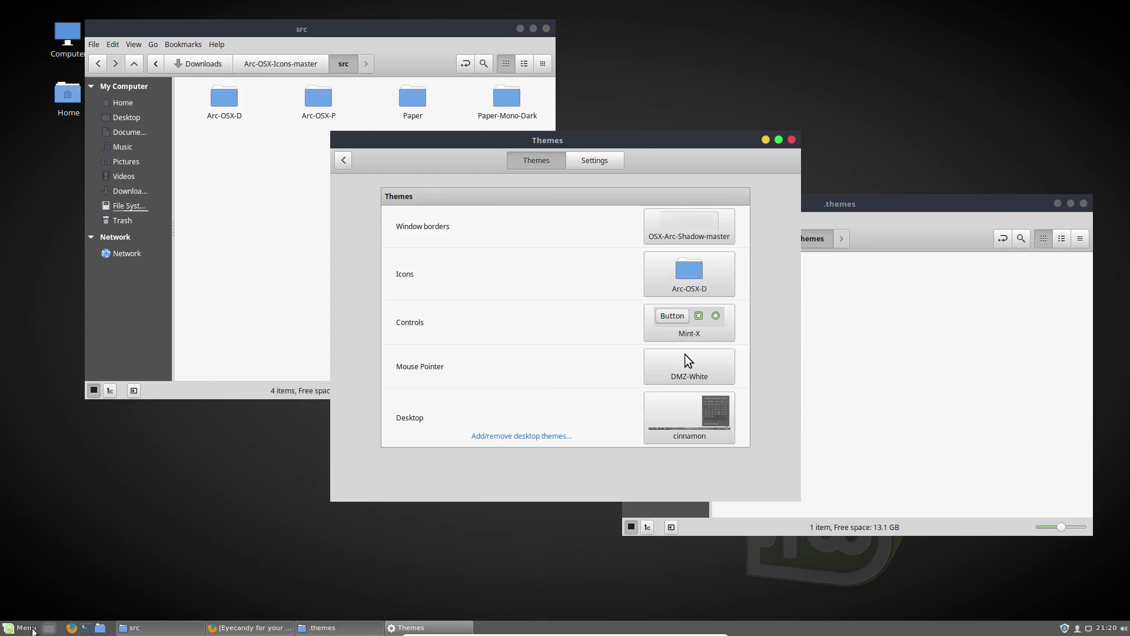
pyautogui.click(18, 628)
pyautogui.moveTo(126, 450)
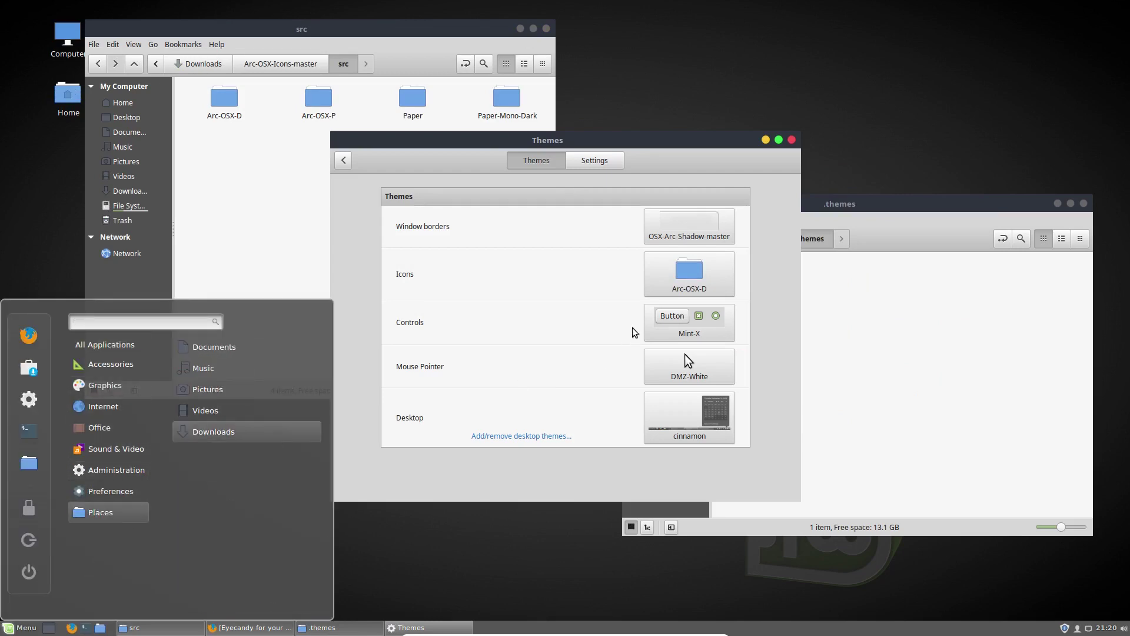
pyautogui.click(717, 287)
# Try the Arc-OSX-P icon theme and preview it in the application menu.
pyautogui.click(717, 288)
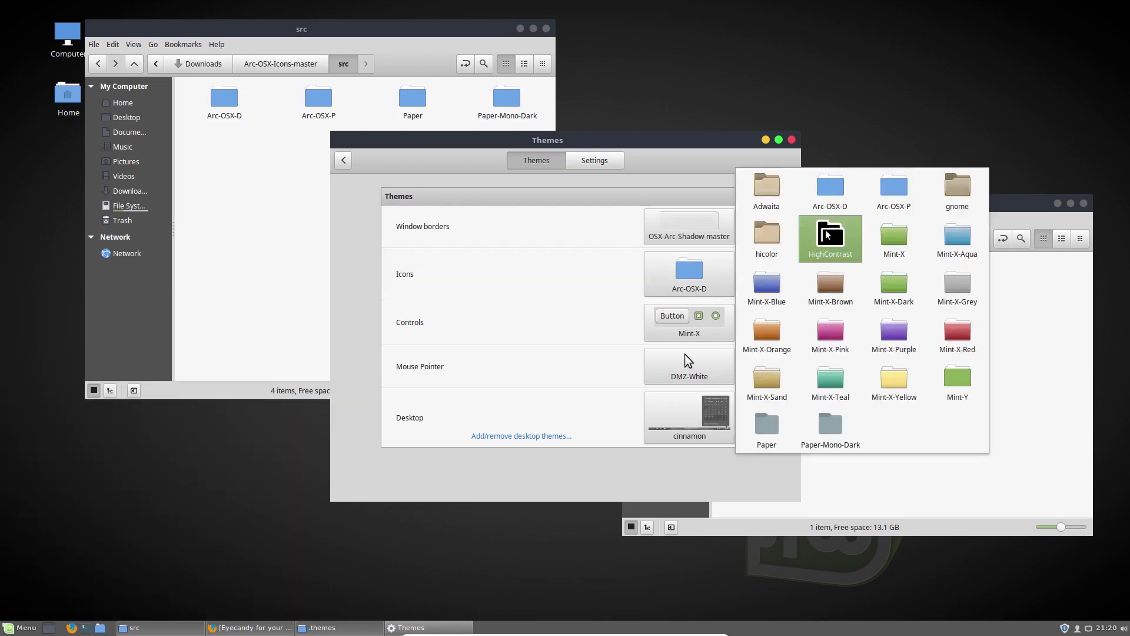
pyautogui.click(876, 195)
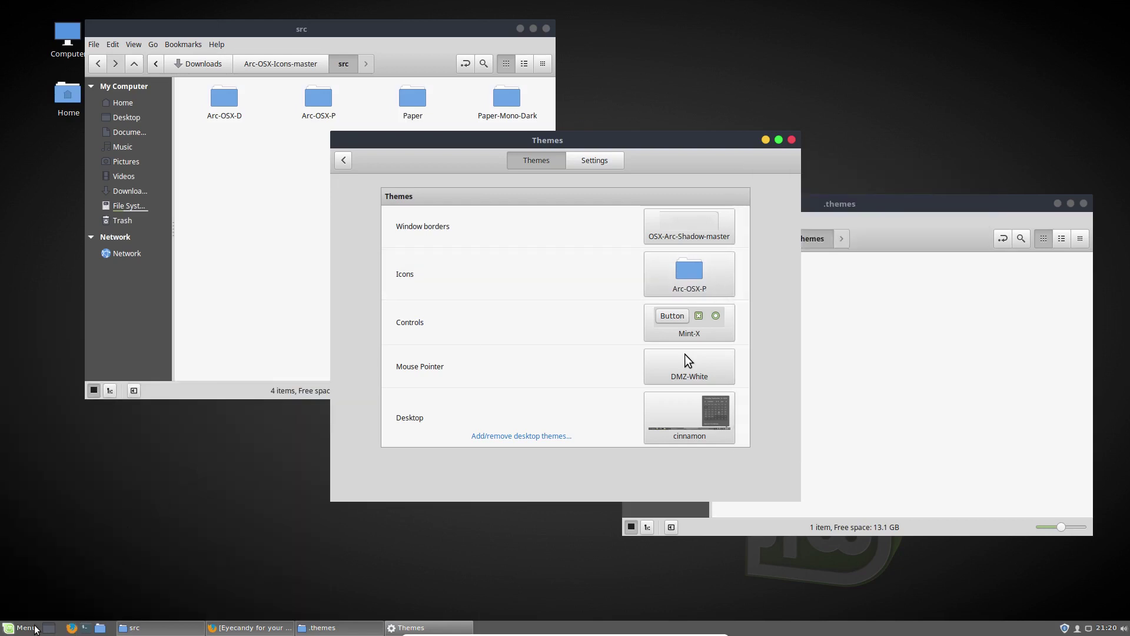
pyautogui.click(20, 628)
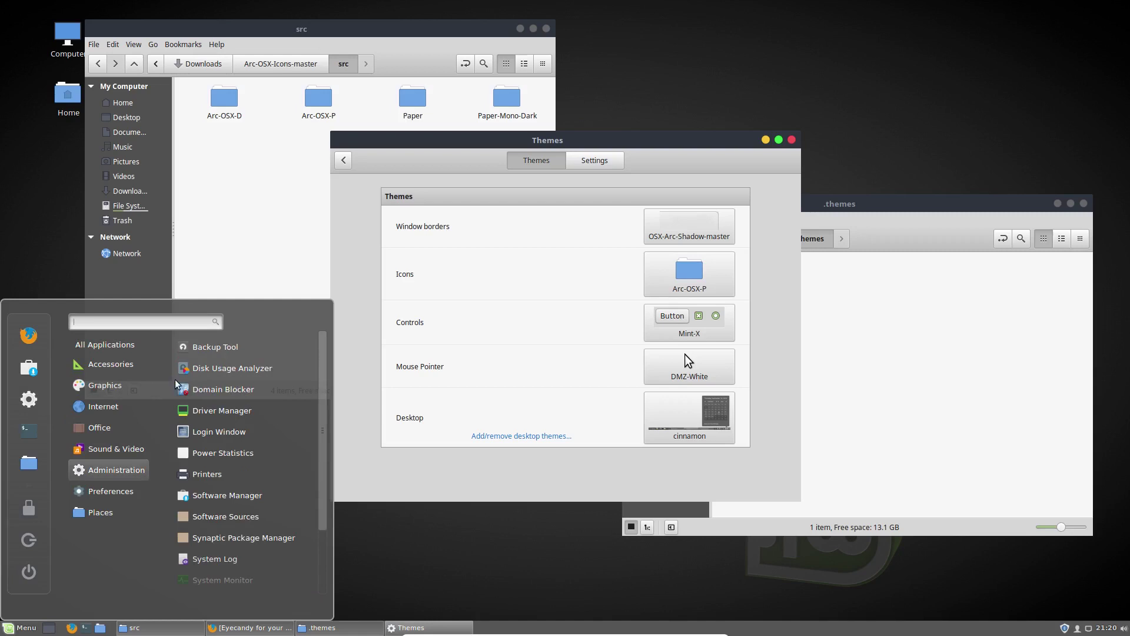
pyautogui.click(687, 278)
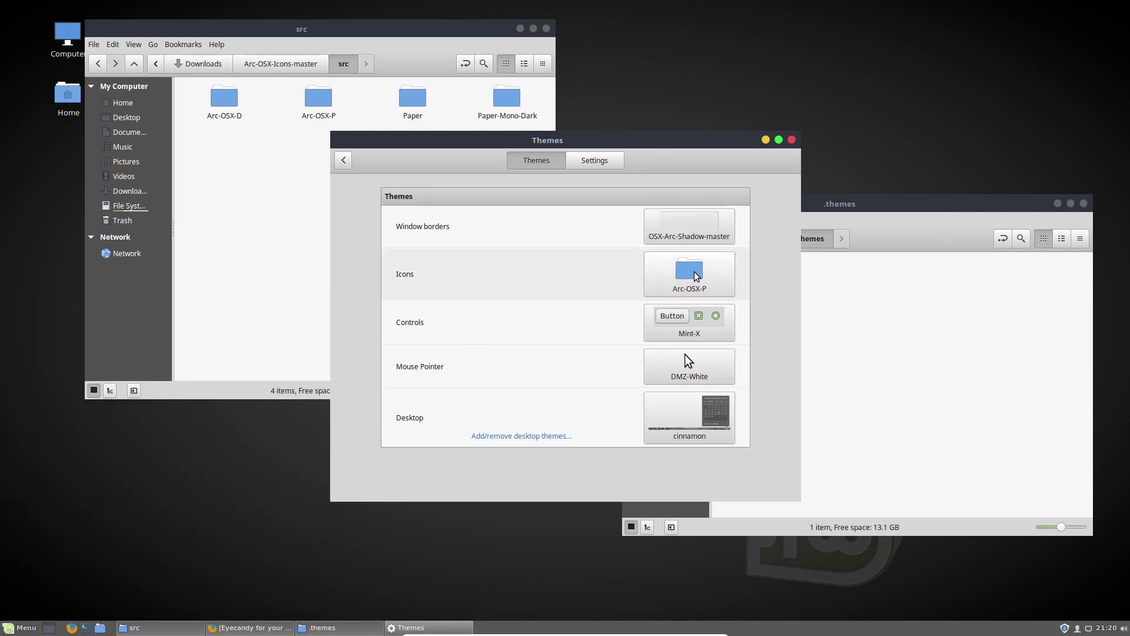
# Try the Paper icon theme, then switch back to Arc-OSX-D.
pyautogui.click(688, 278)
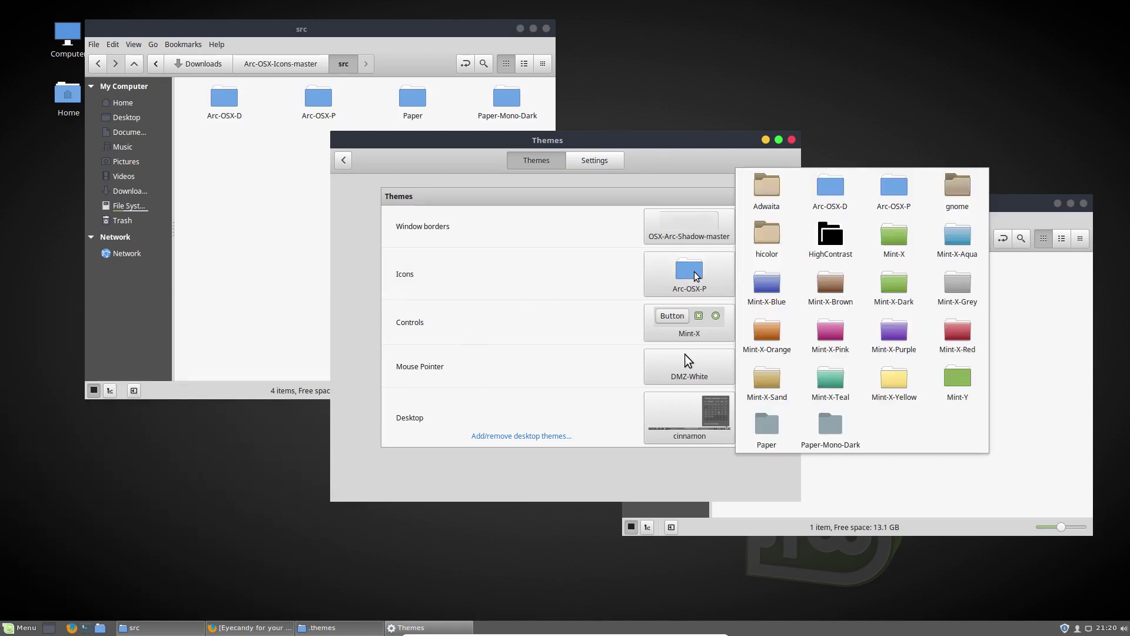
pyautogui.click(768, 424)
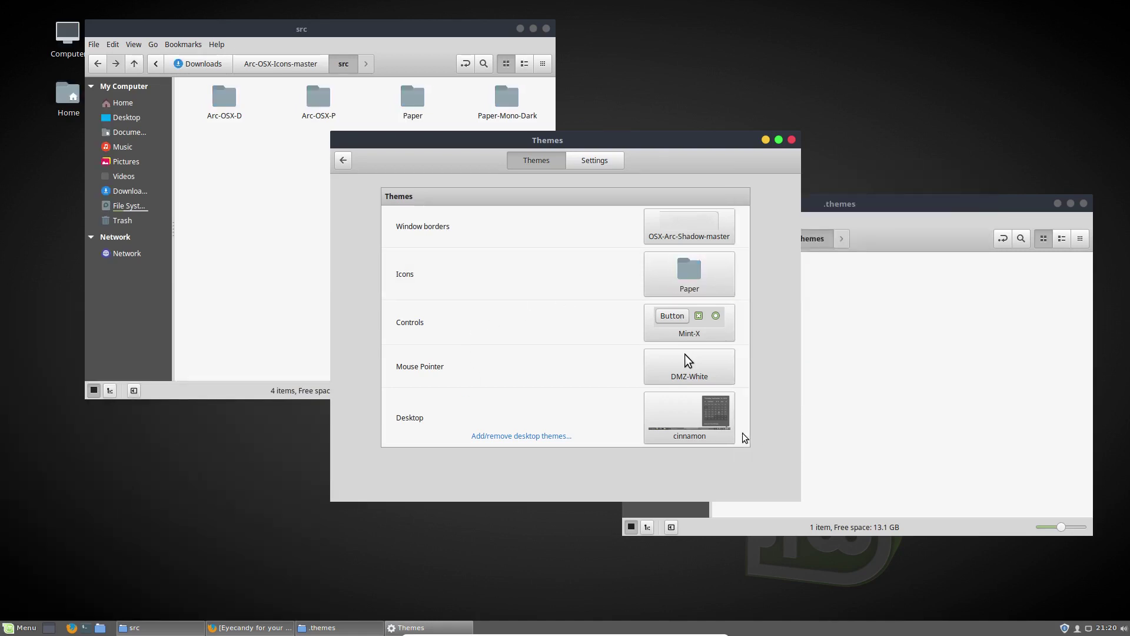
pyautogui.click(21, 627)
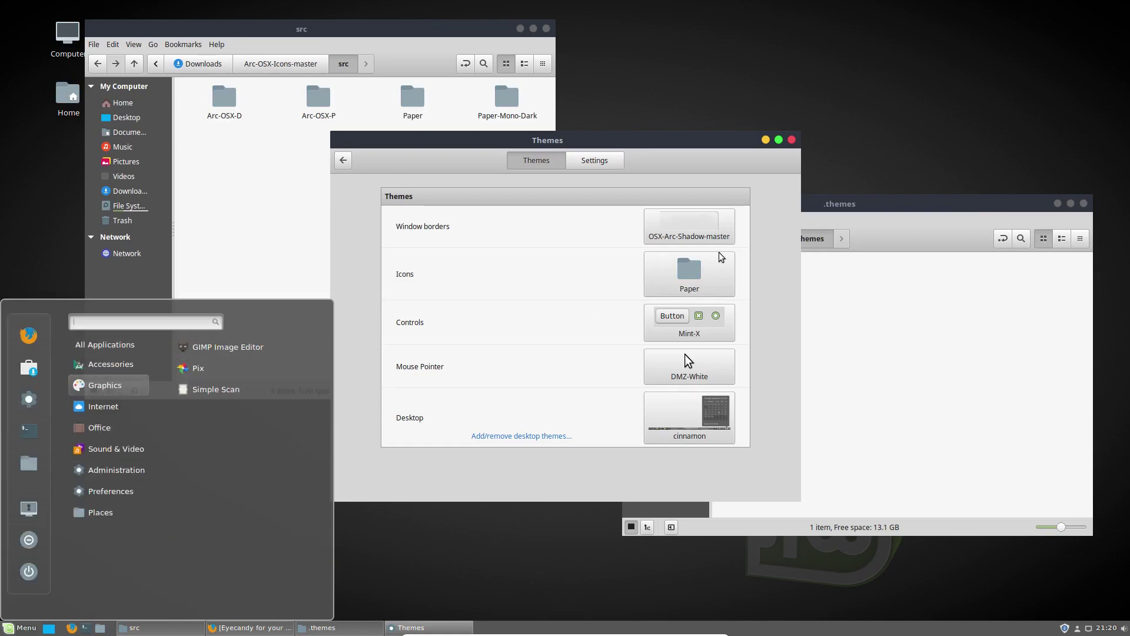
pyautogui.click(691, 285)
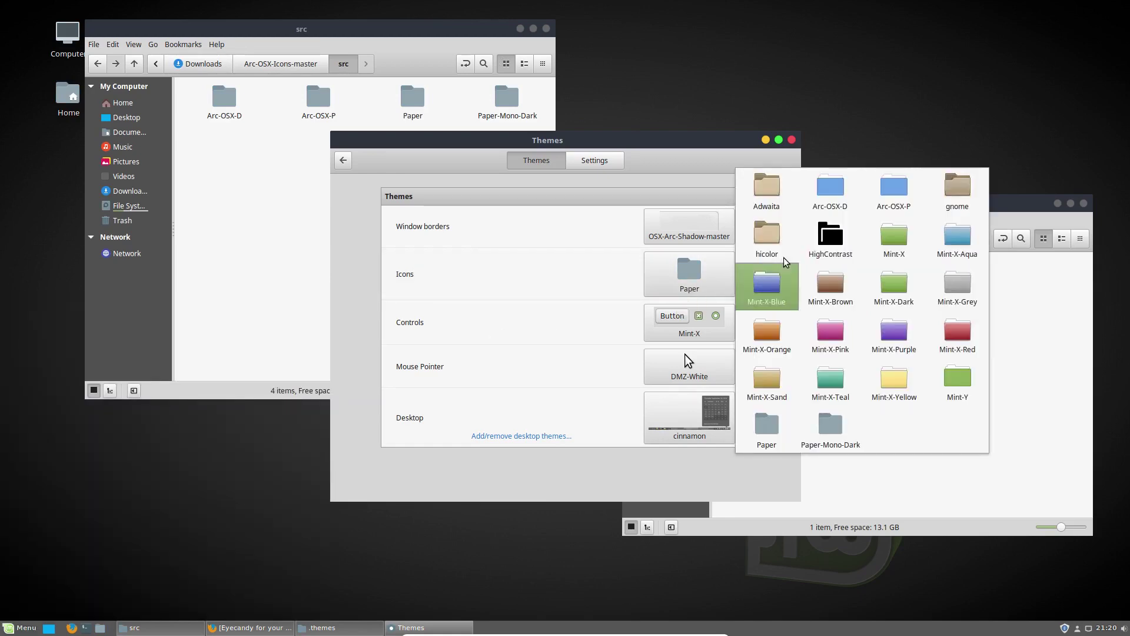
pyautogui.click(832, 190)
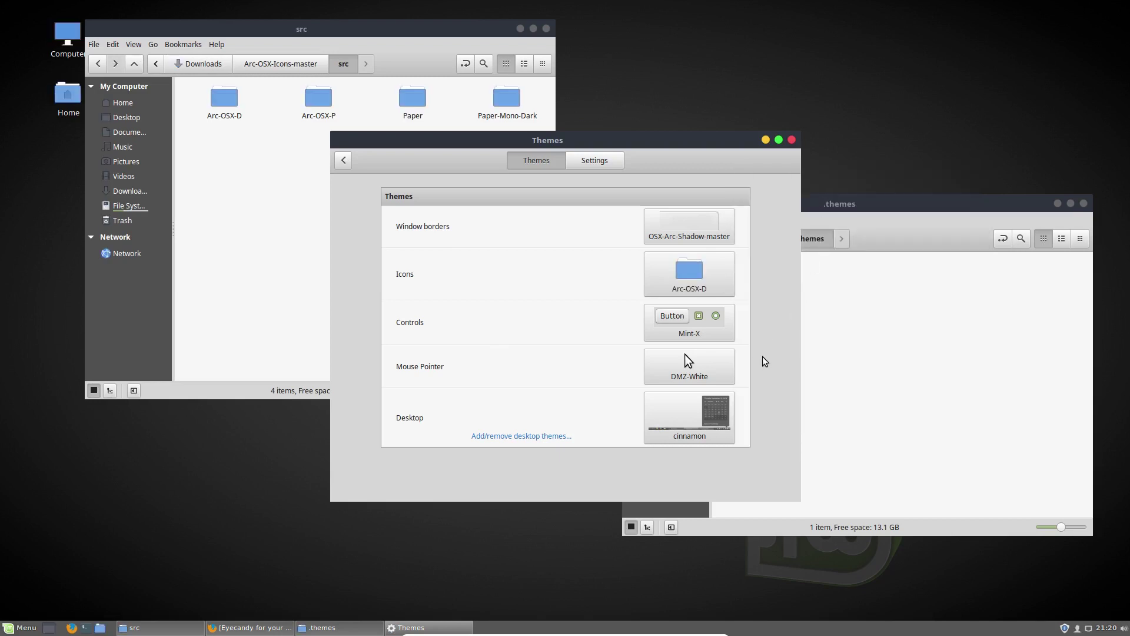
# Set the Controls theme to OSX-Arc-Shadow-master and preview the dark application menu.
pyautogui.click(732, 333)
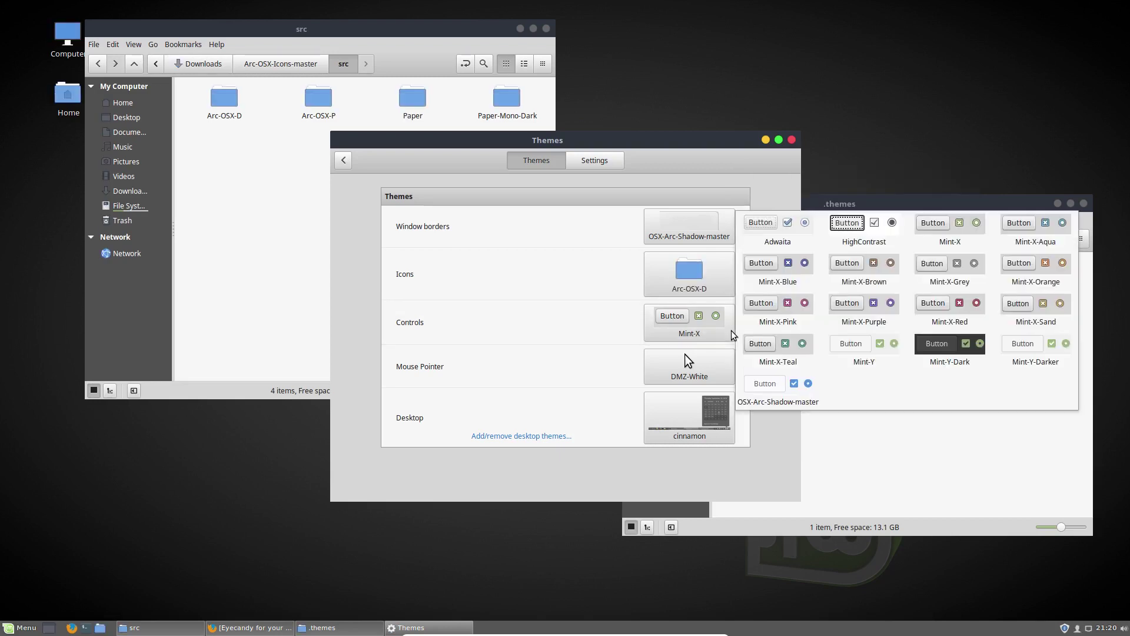
pyautogui.click(775, 393)
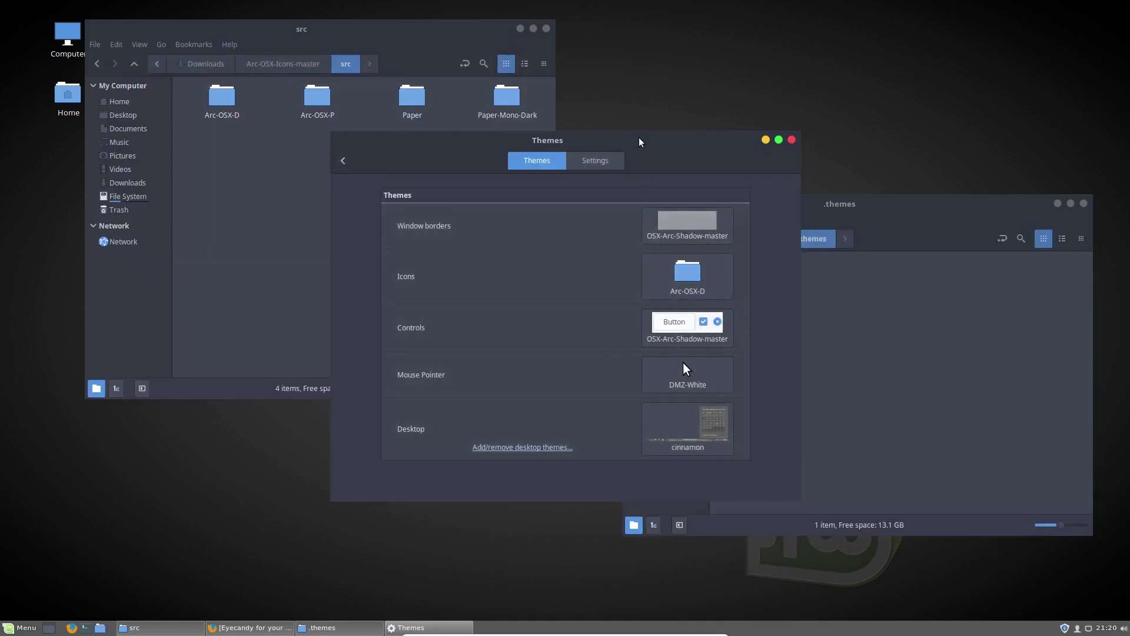
pyautogui.moveTo(640, 141); pyautogui.dragTo(500, 124)
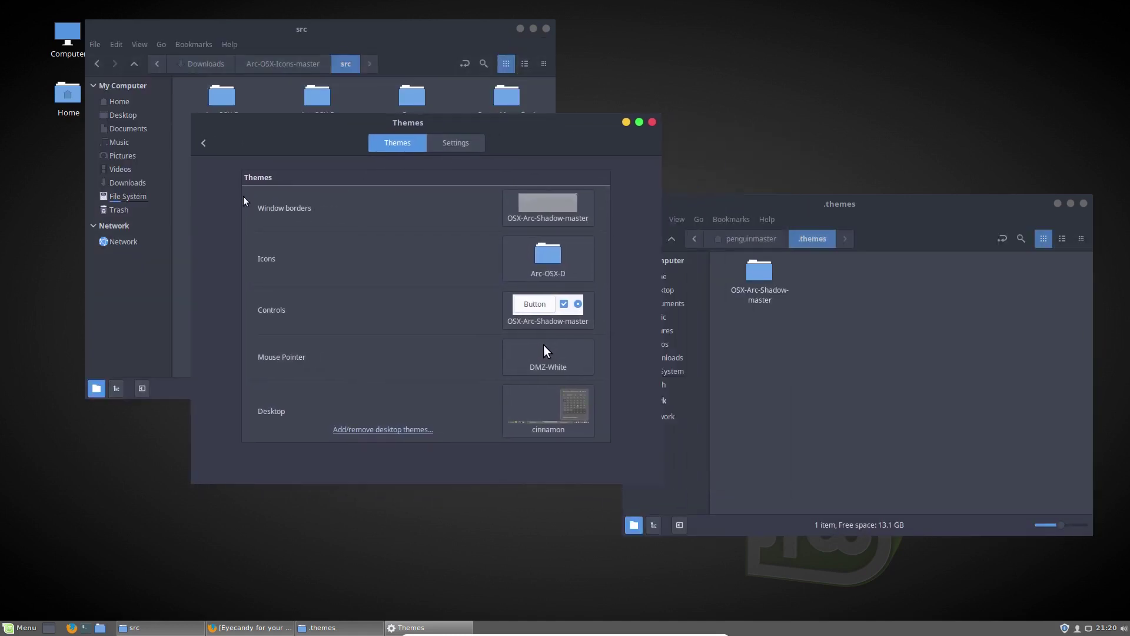
pyautogui.click(29, 628)
pyautogui.moveTo(111, 364)
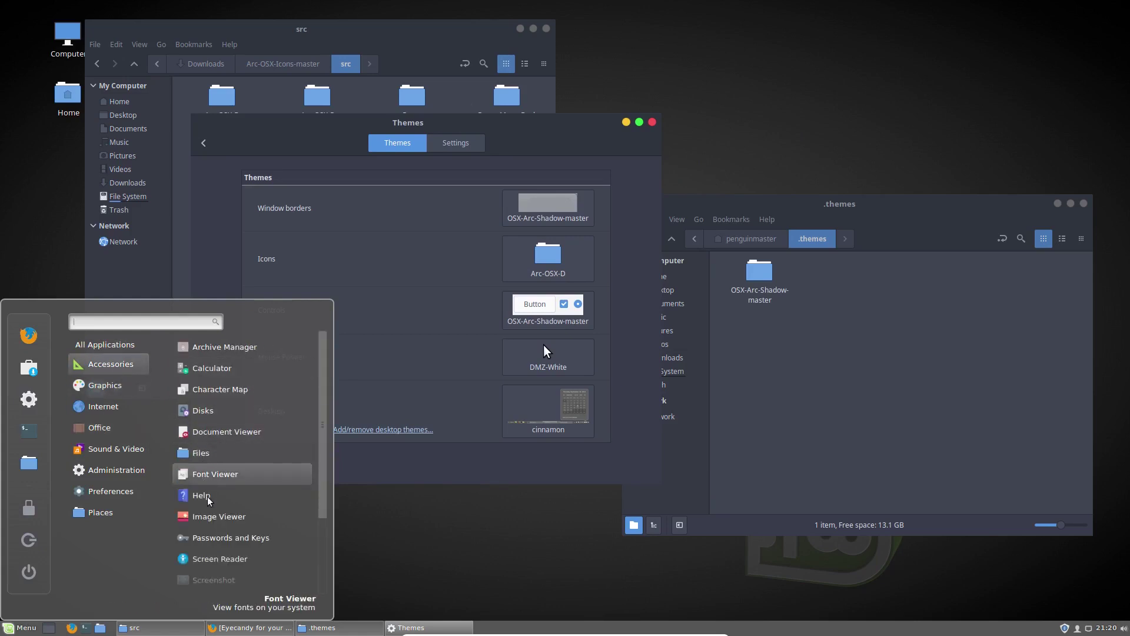
pyautogui.moveTo(111, 406)
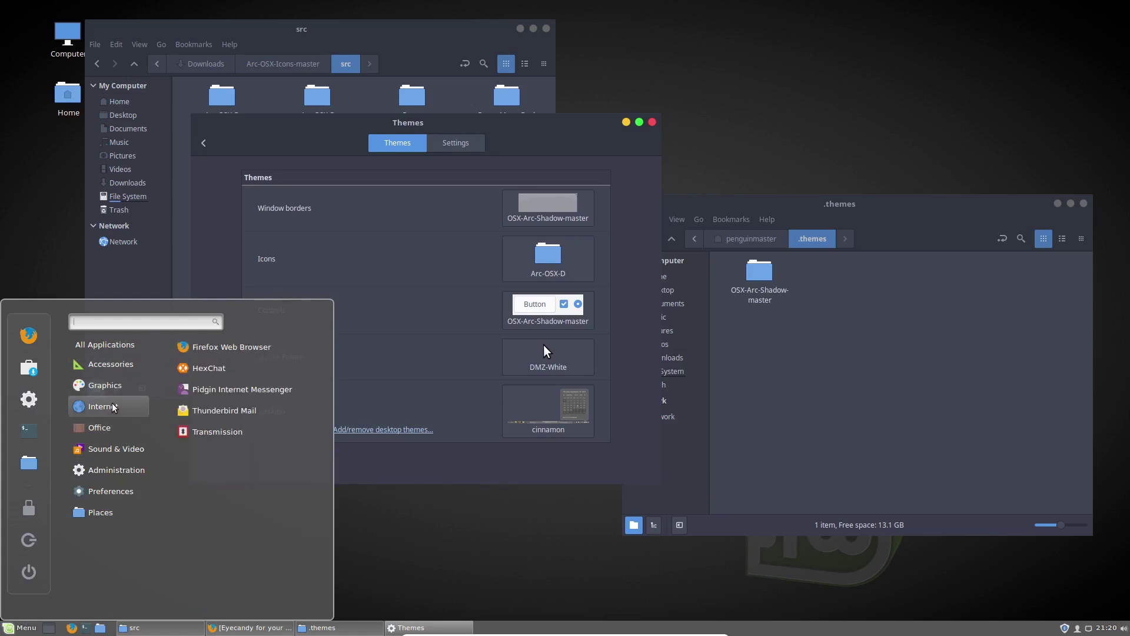
pyautogui.click(558, 136)
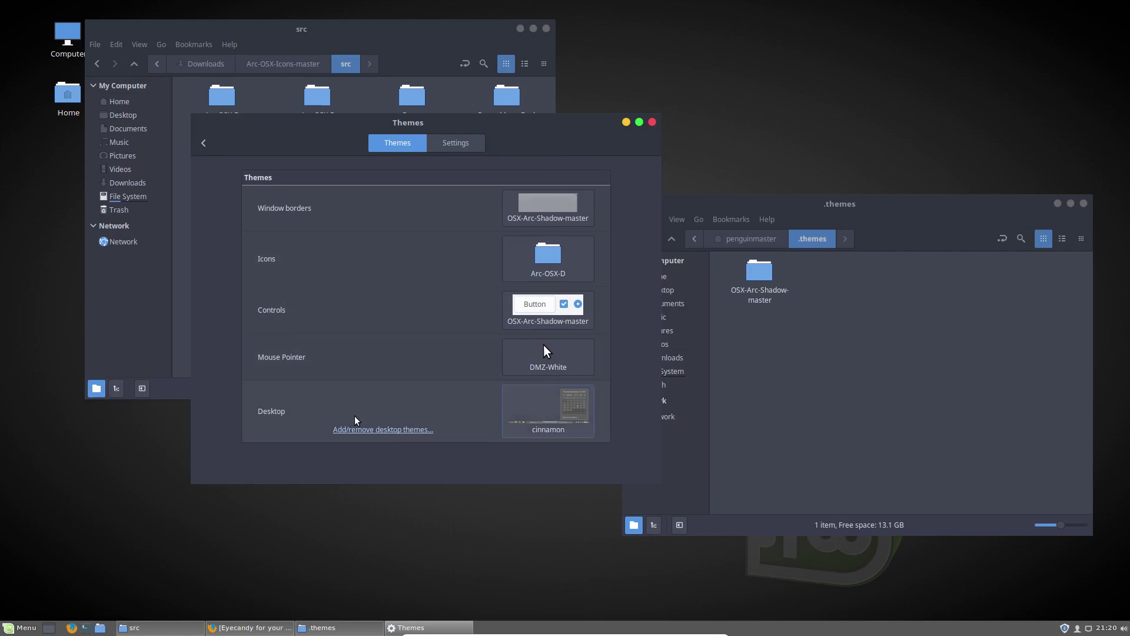
# Set the Desktop theme to OSX-Arc-Shadow-master and view the restyled application menu.
pyautogui.click(546, 419)
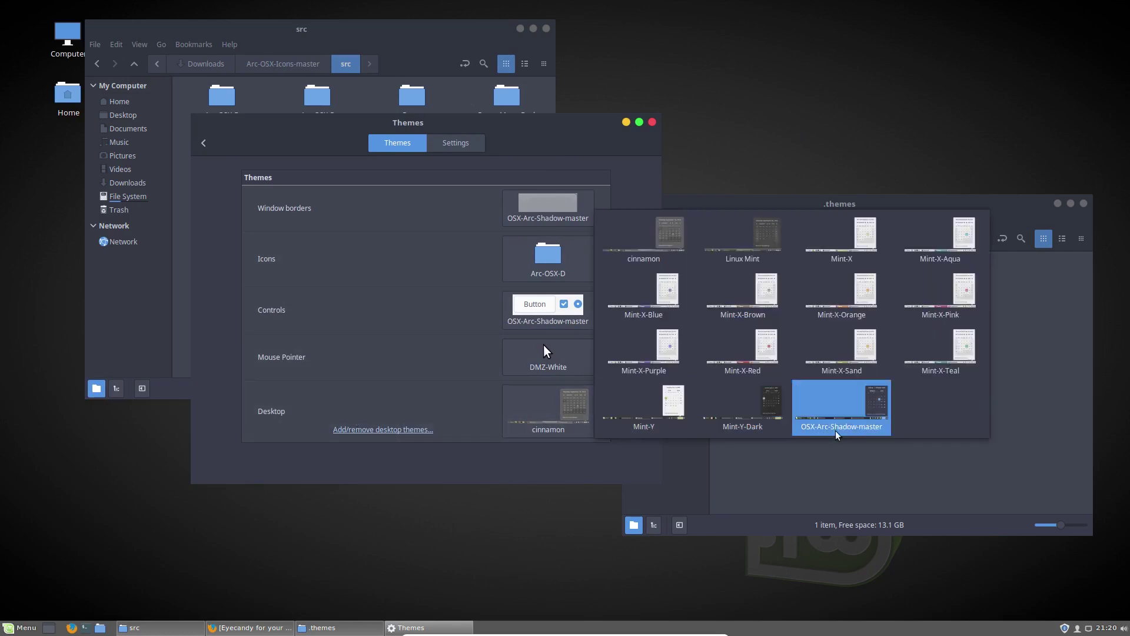
pyautogui.click(858, 409)
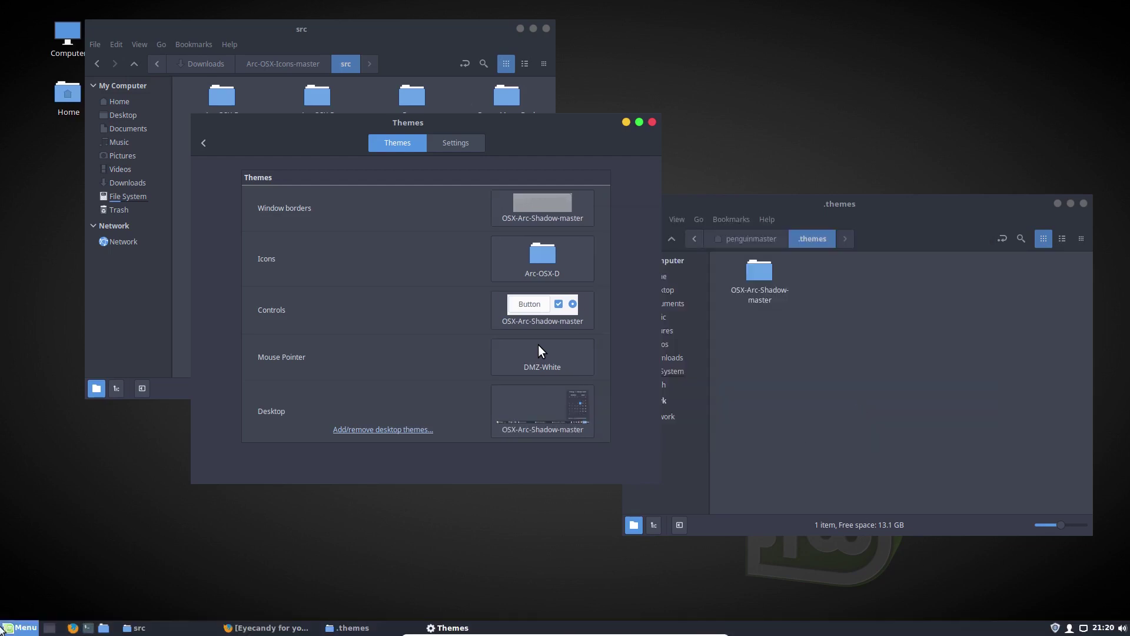
pyautogui.click(20, 628)
pyautogui.moveTo(117, 381)
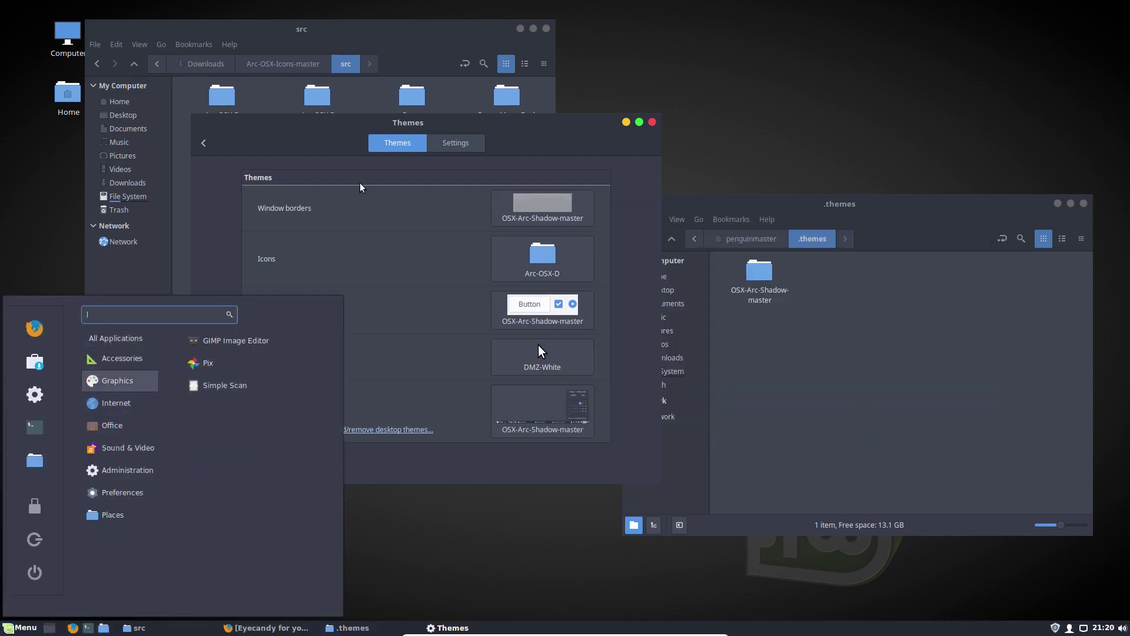
pyautogui.click(683, 146)
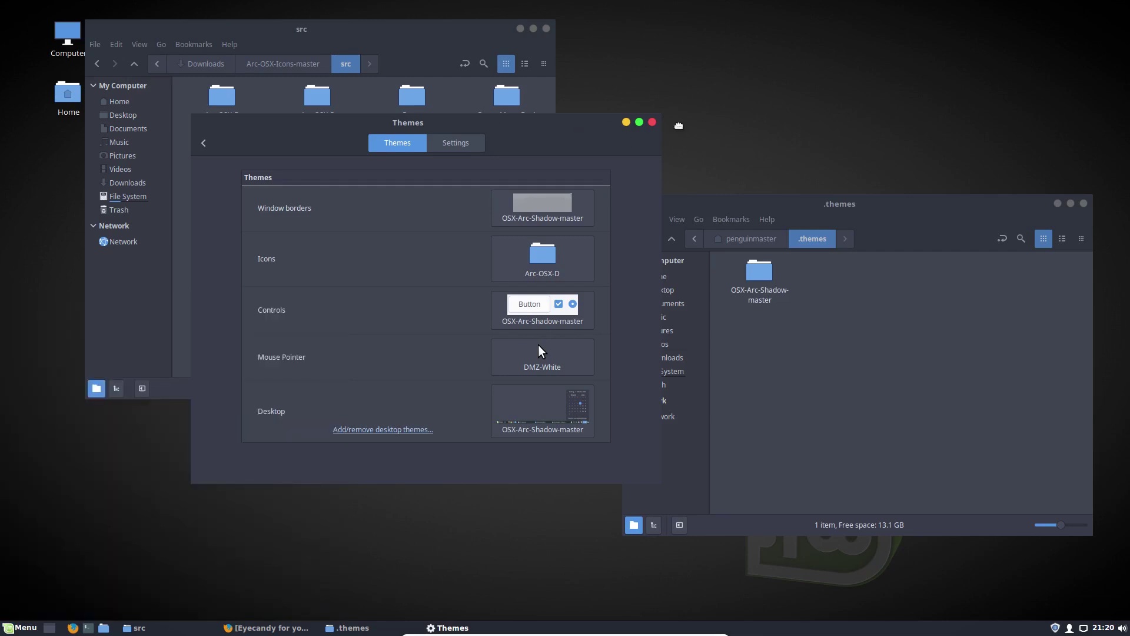
pyautogui.moveTo(582, 122); pyautogui.dragTo(754, 123)
# Close the Themes window, minimise the src window and open Home from the desktop.
pyautogui.click(825, 122)
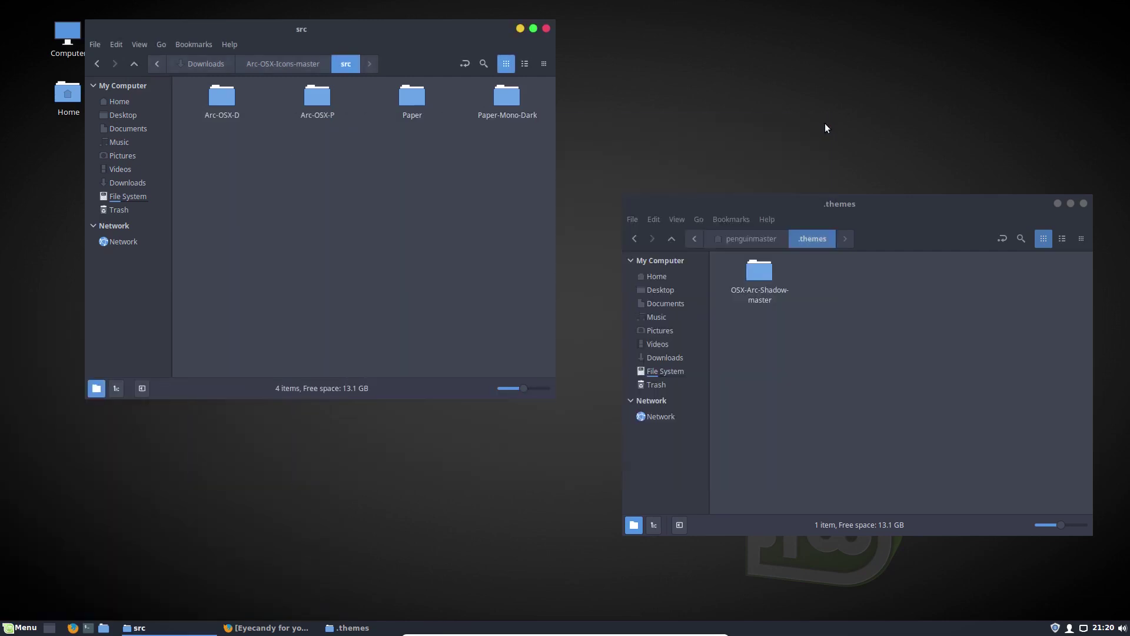
pyautogui.click(519, 29)
pyautogui.doubleClick(76, 95)
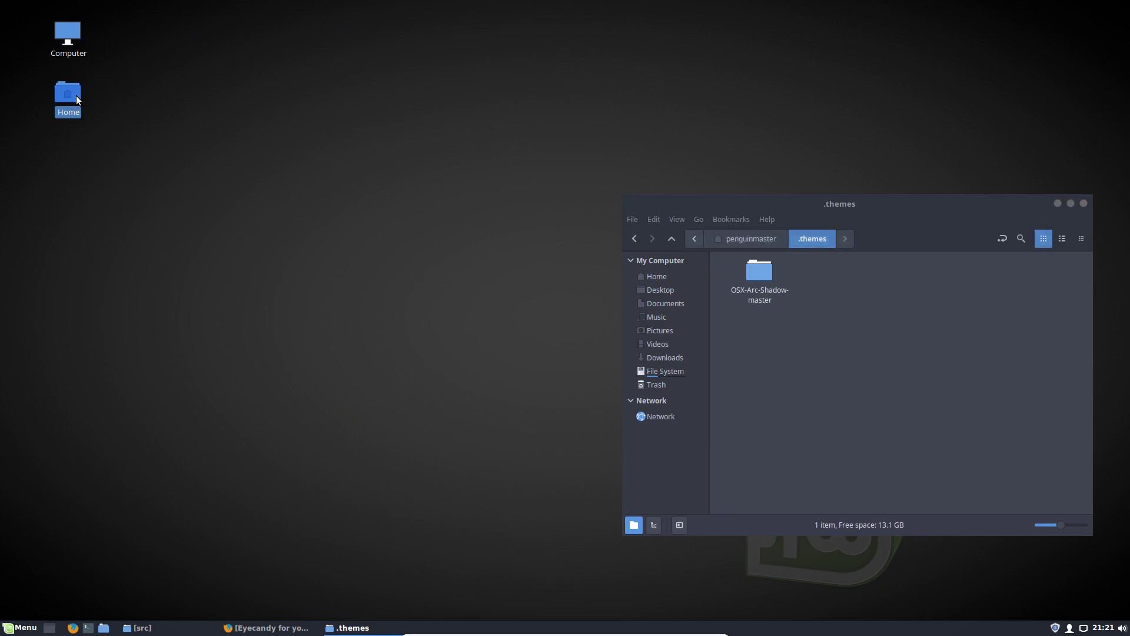
pyautogui.moveTo(548, 157); pyautogui.dragTo(366, 149)
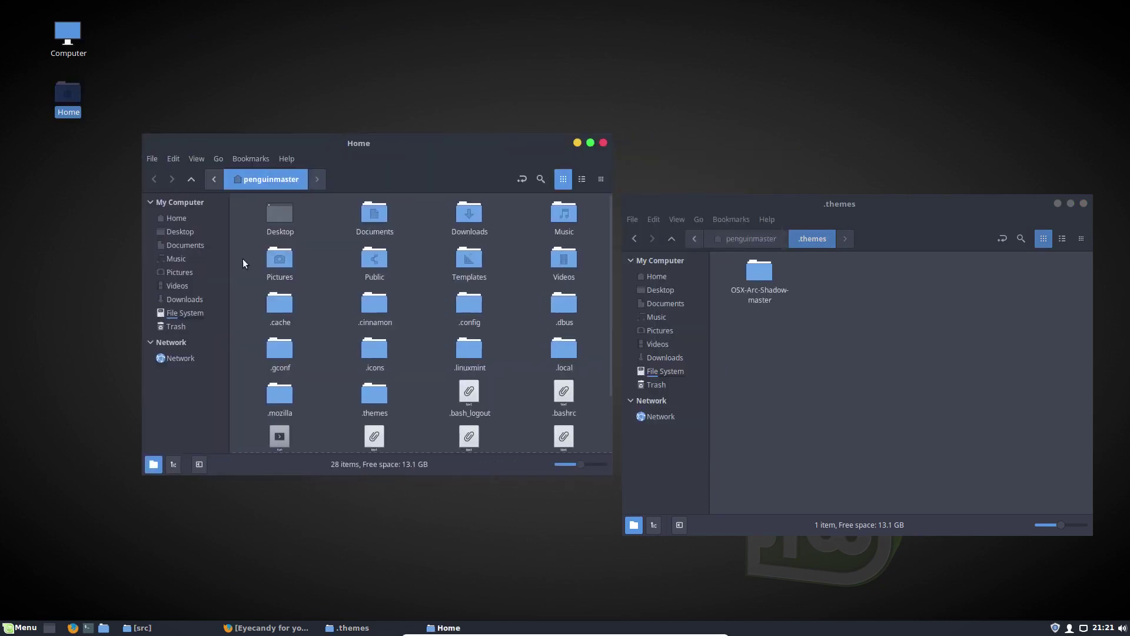
pyautogui.click(178, 219)
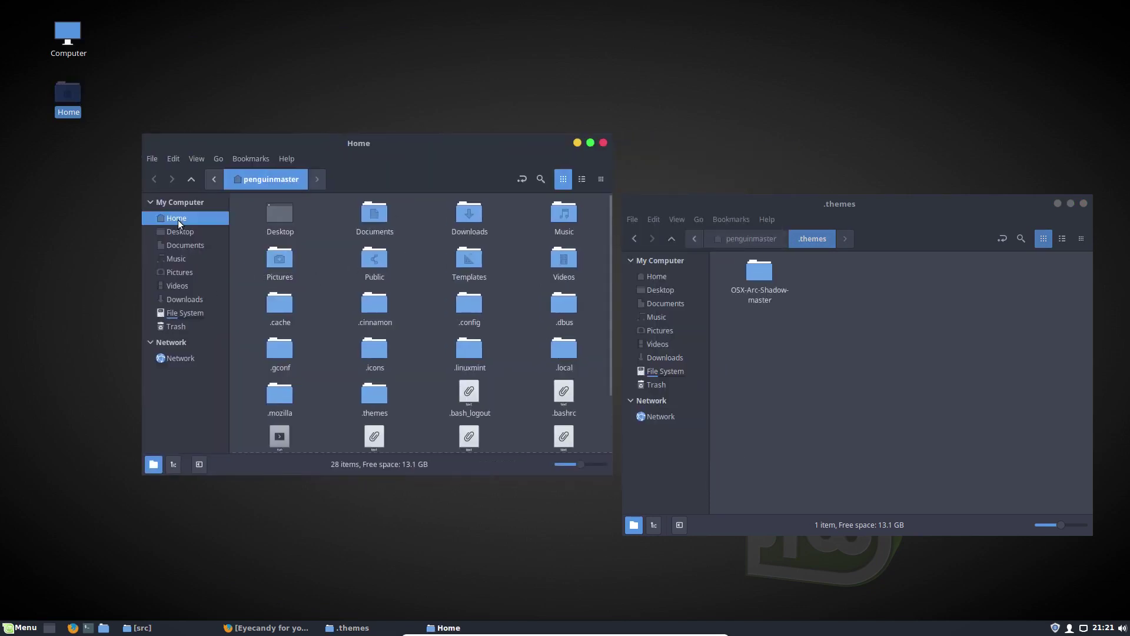
# Preview the themed menu, then minimise the .themes and Home windows.
pyautogui.click(9, 629)
pyautogui.moveTo(119, 433)
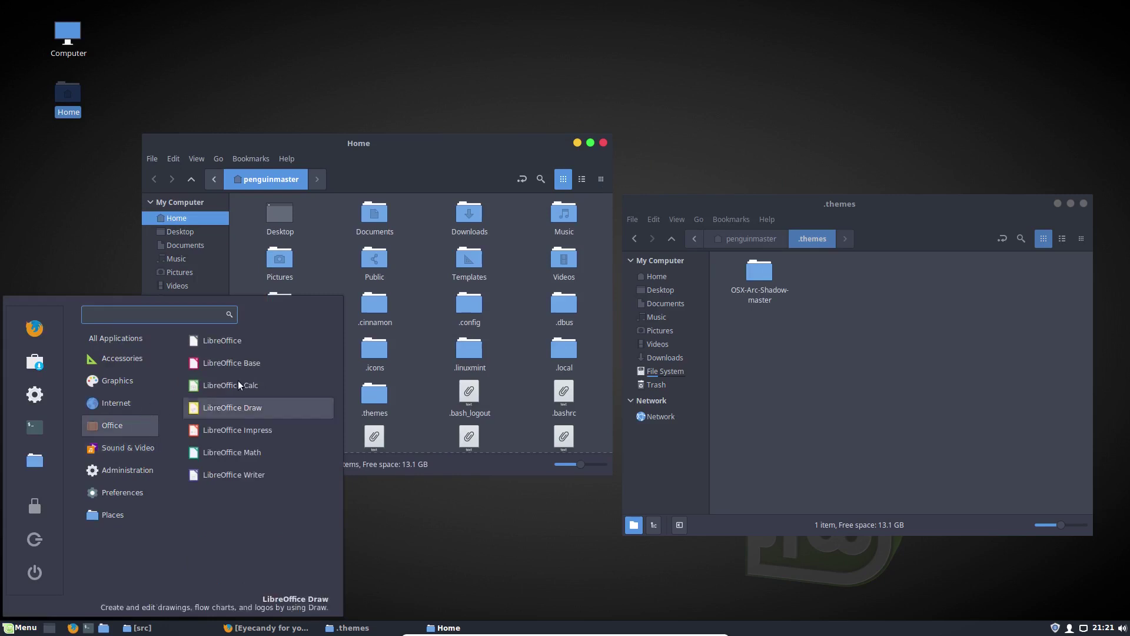
pyautogui.click(942, 367)
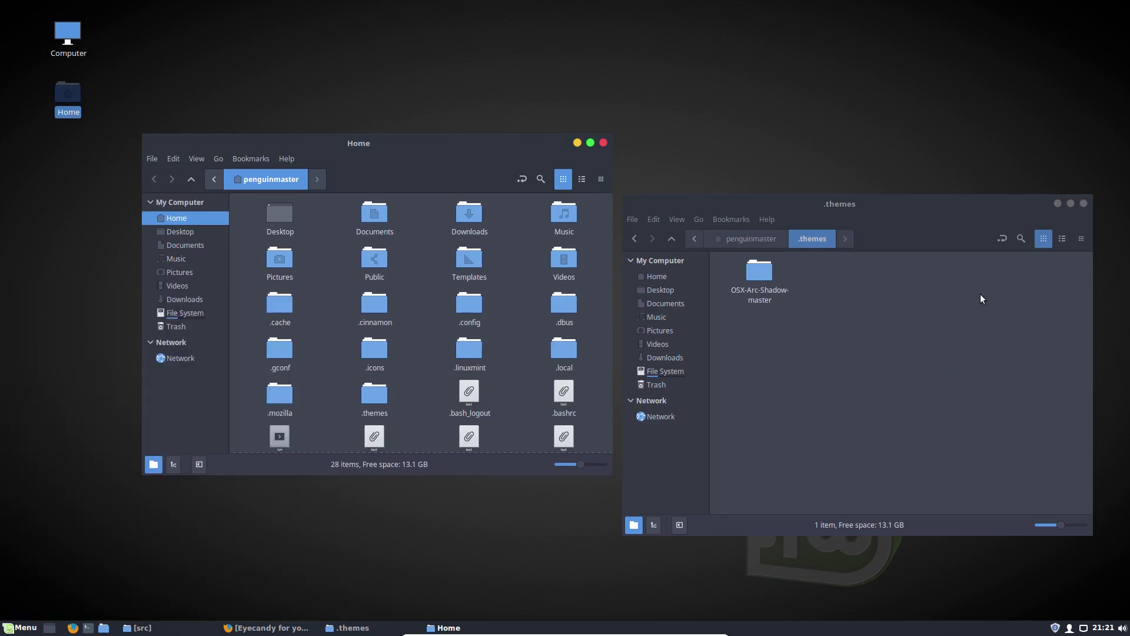
pyautogui.click(1058, 204)
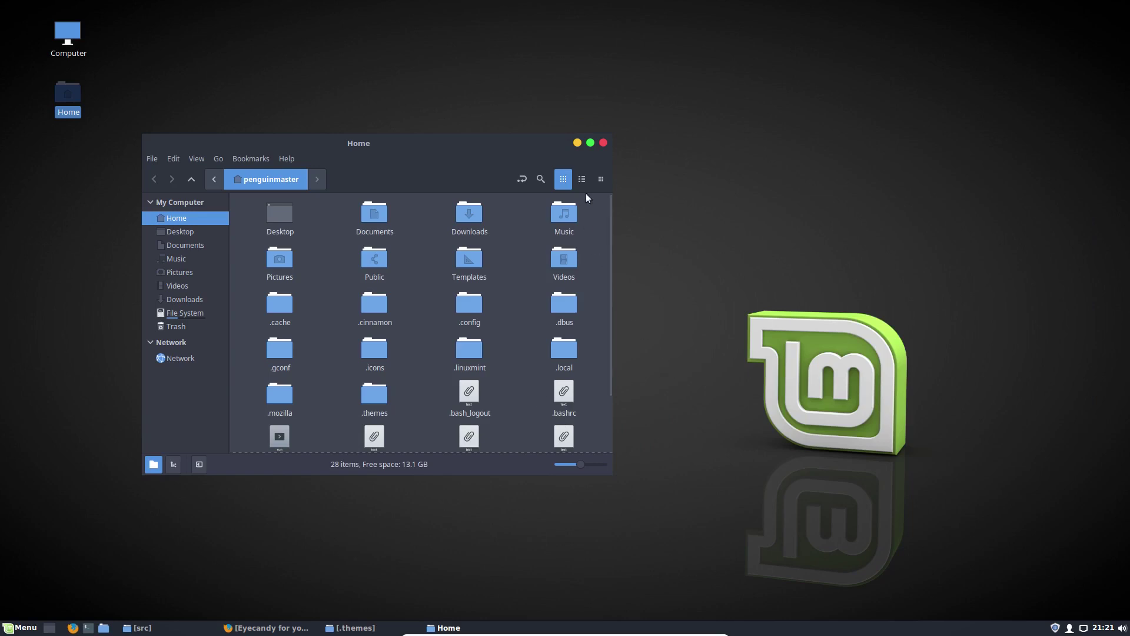
pyautogui.click(577, 143)
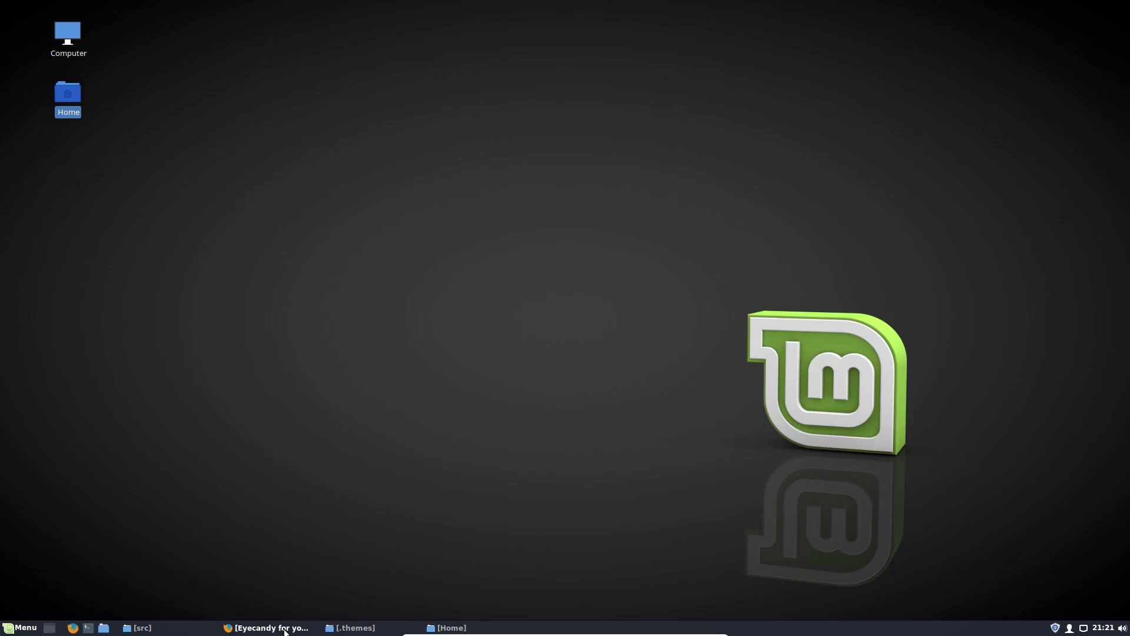
# Look over the gnome-look.org and opendesktop.org tabs, then point the src window at Home.
pyautogui.click(266, 627)
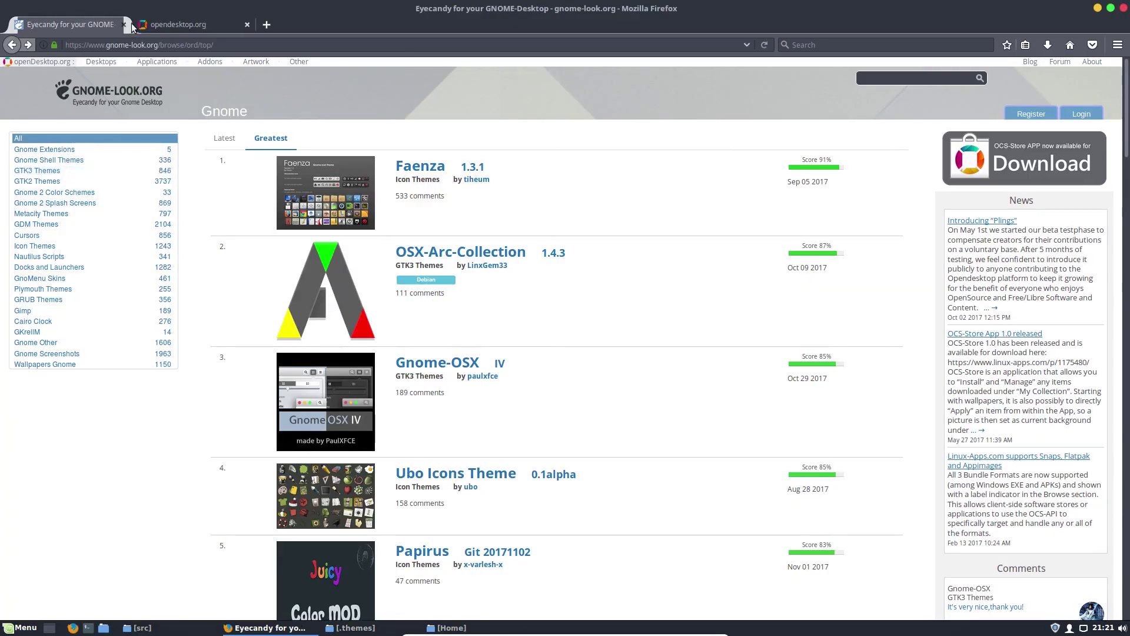
pyautogui.click(160, 26)
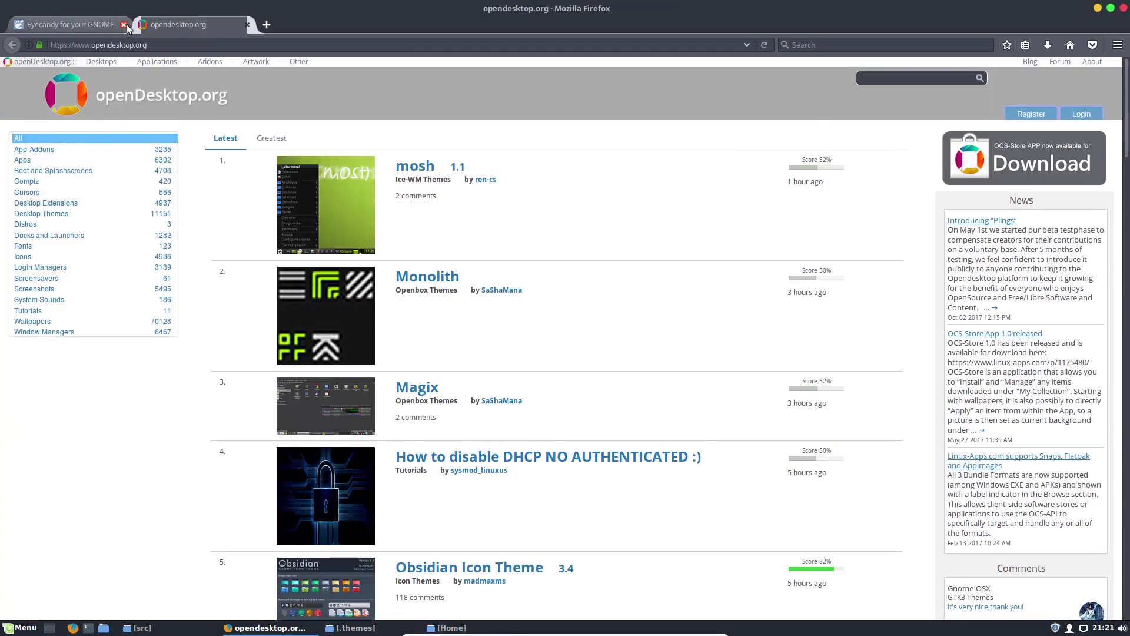
pyautogui.click(116, 34)
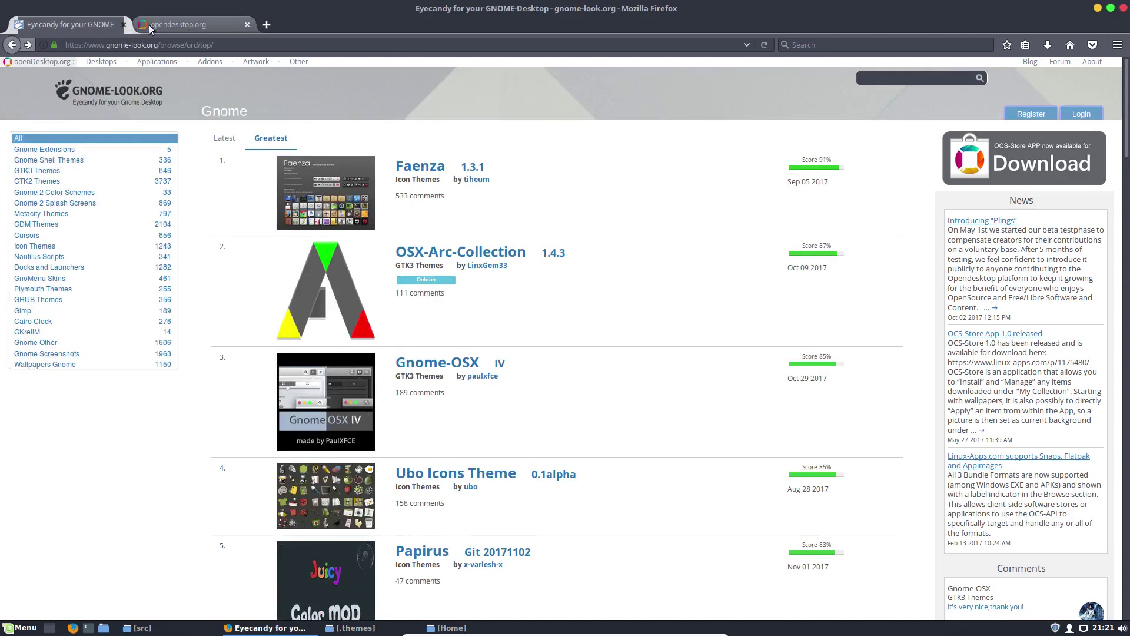
pyautogui.click(267, 25)
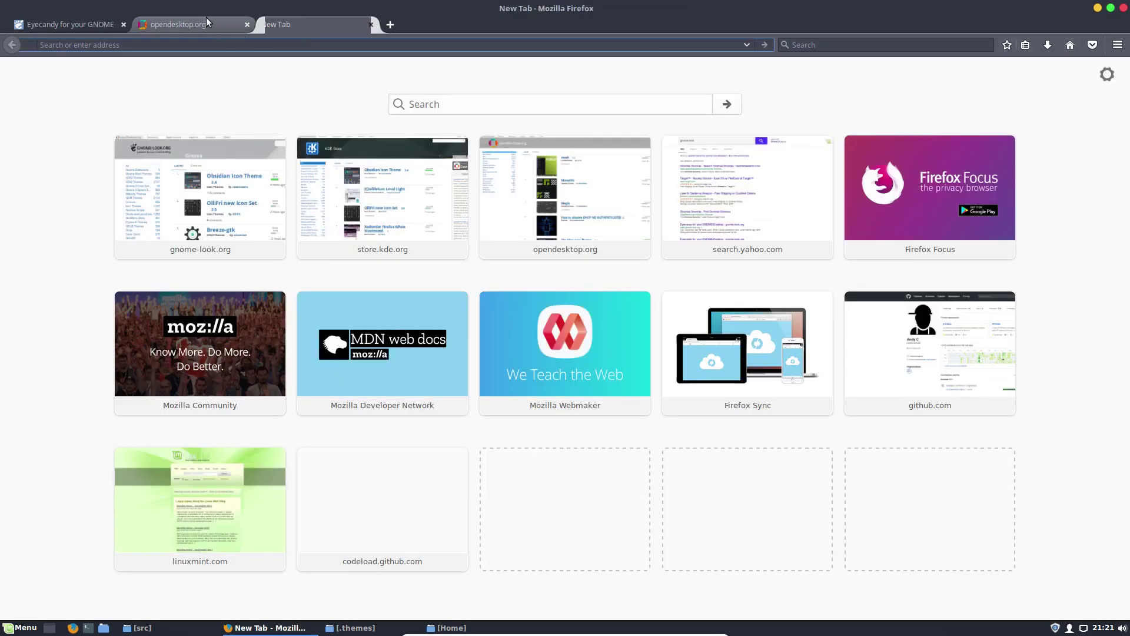
pyautogui.click(225, 29)
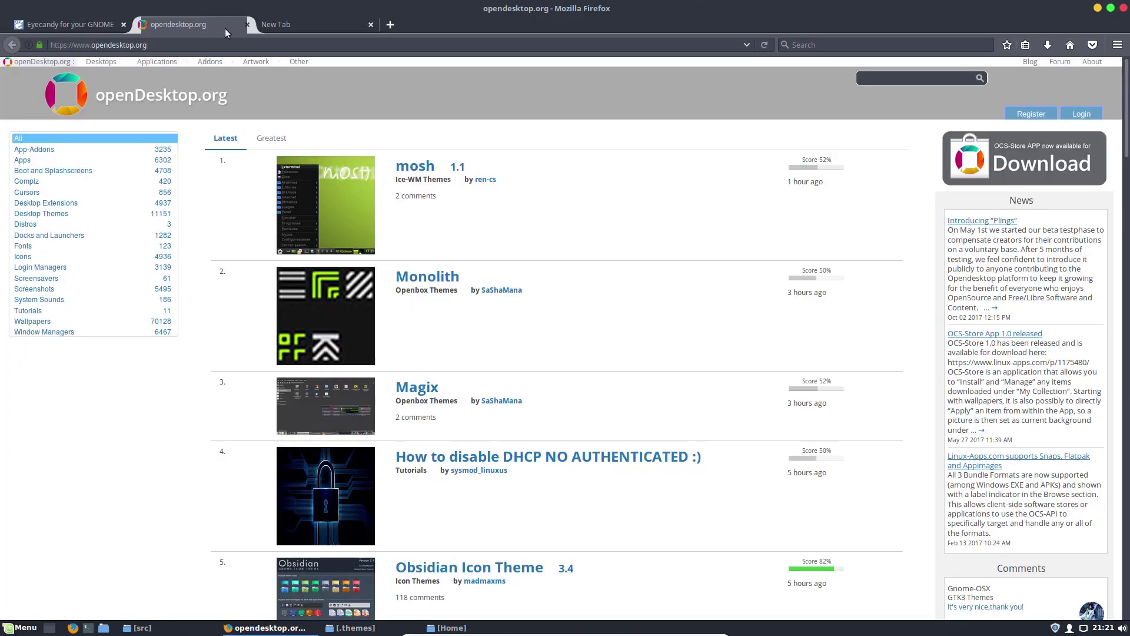
pyautogui.click(1097, 8)
pyautogui.click(184, 632)
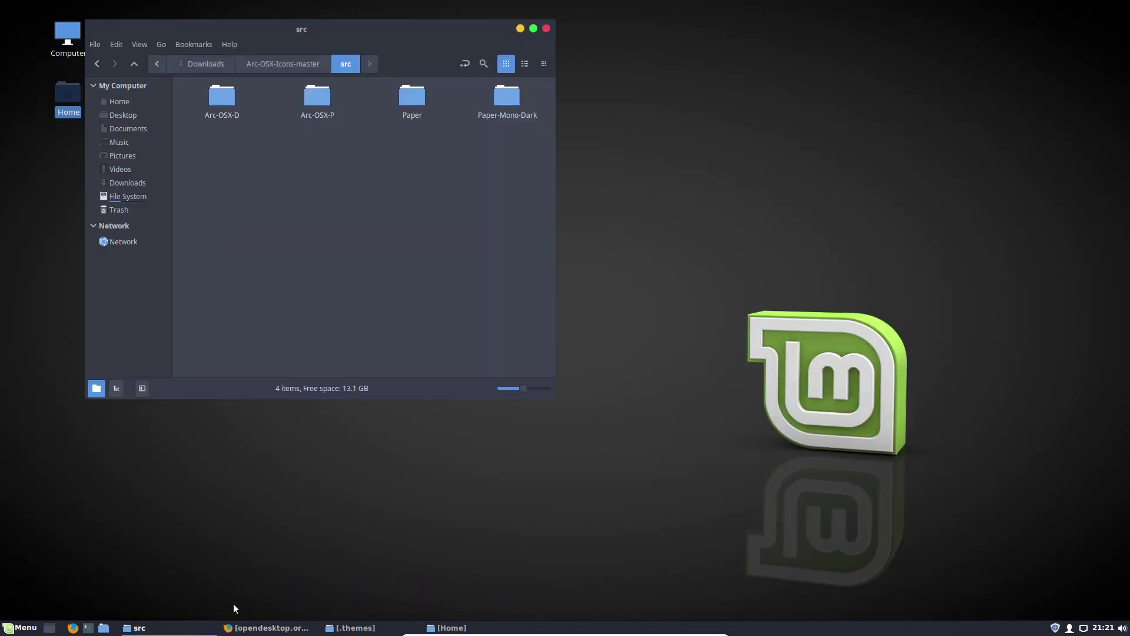
pyautogui.click(121, 101)
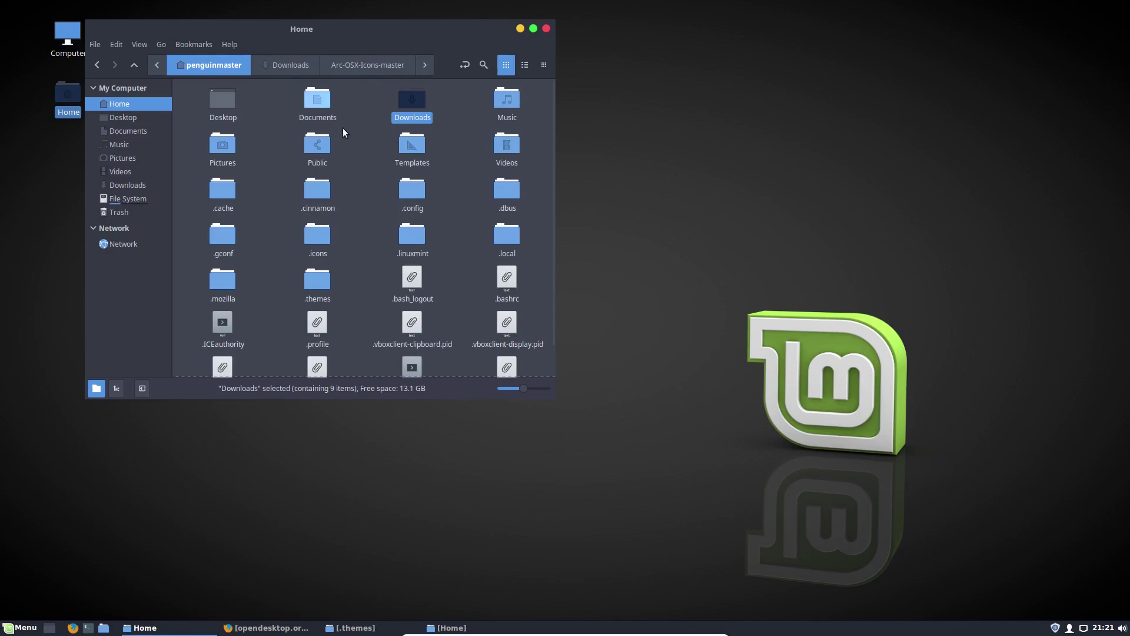
# Close Firefox and browse the Linux Mint start page in a fresh window.
pyautogui.click(268, 628)
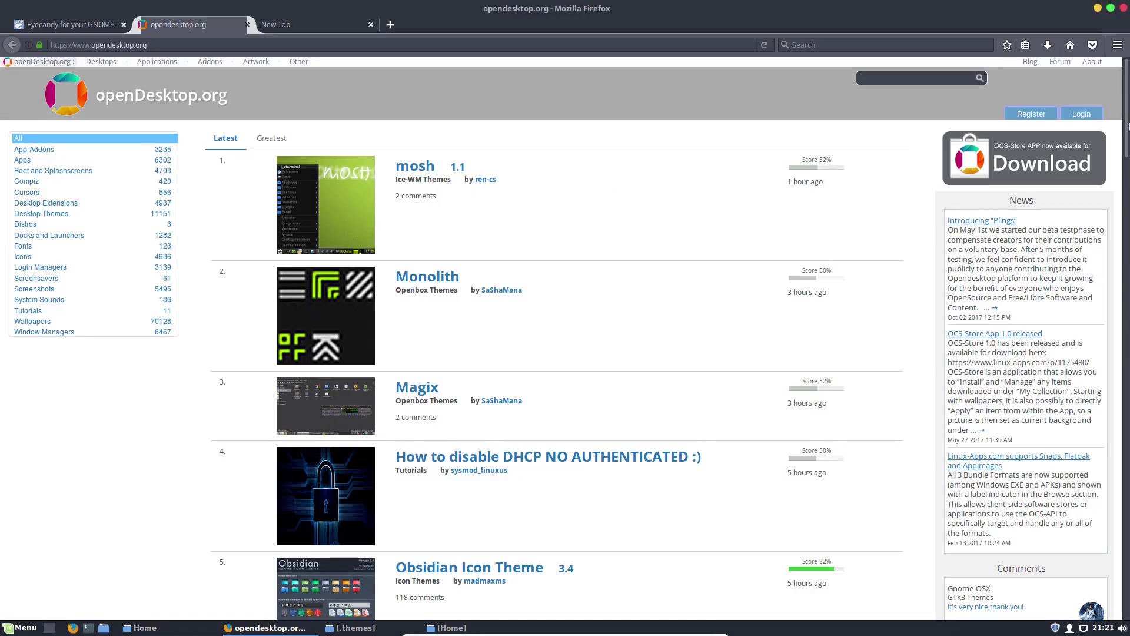
pyautogui.click(1123, 8)
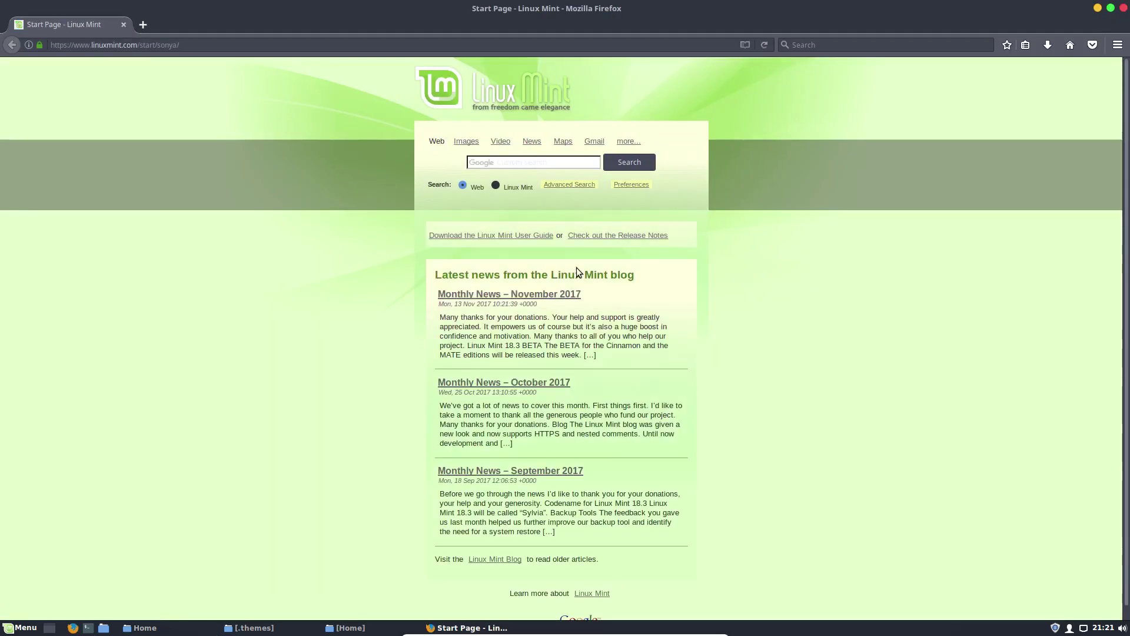
pyautogui.scroll(-1, 1127, 270)
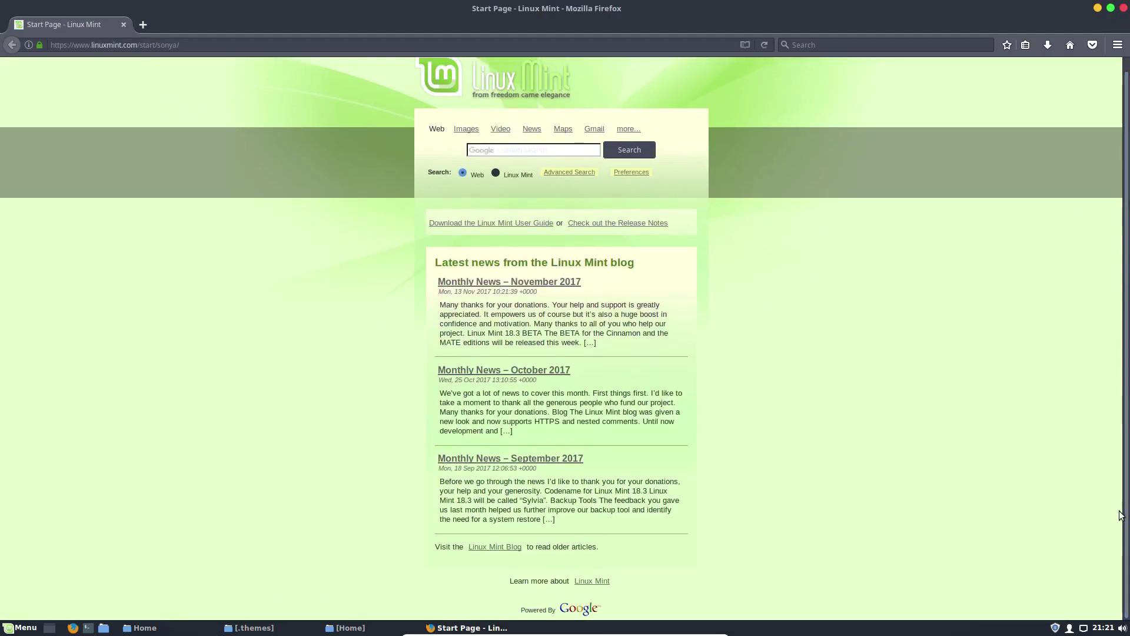
pyautogui.scroll(1, 776, 197)
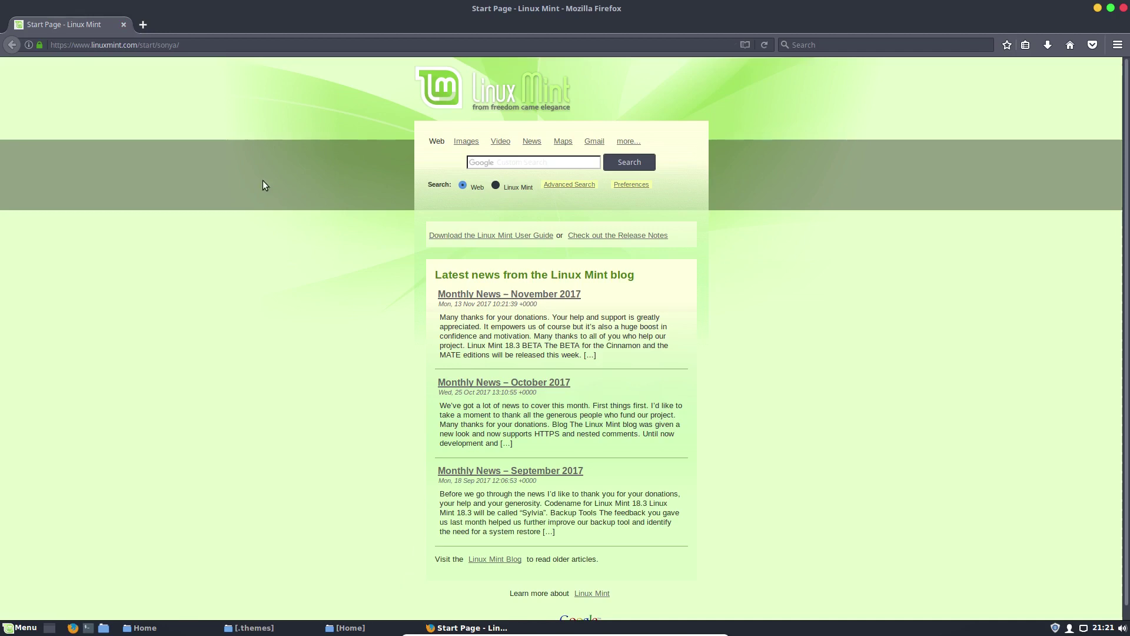
pyautogui.click(145, 27)
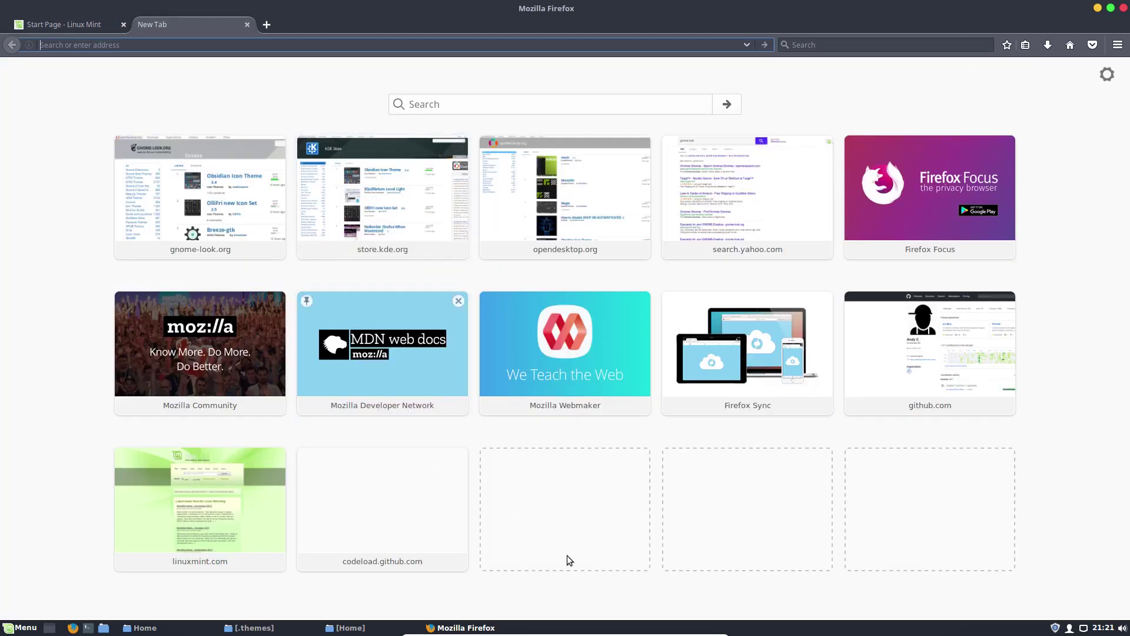
pyautogui.click(247, 25)
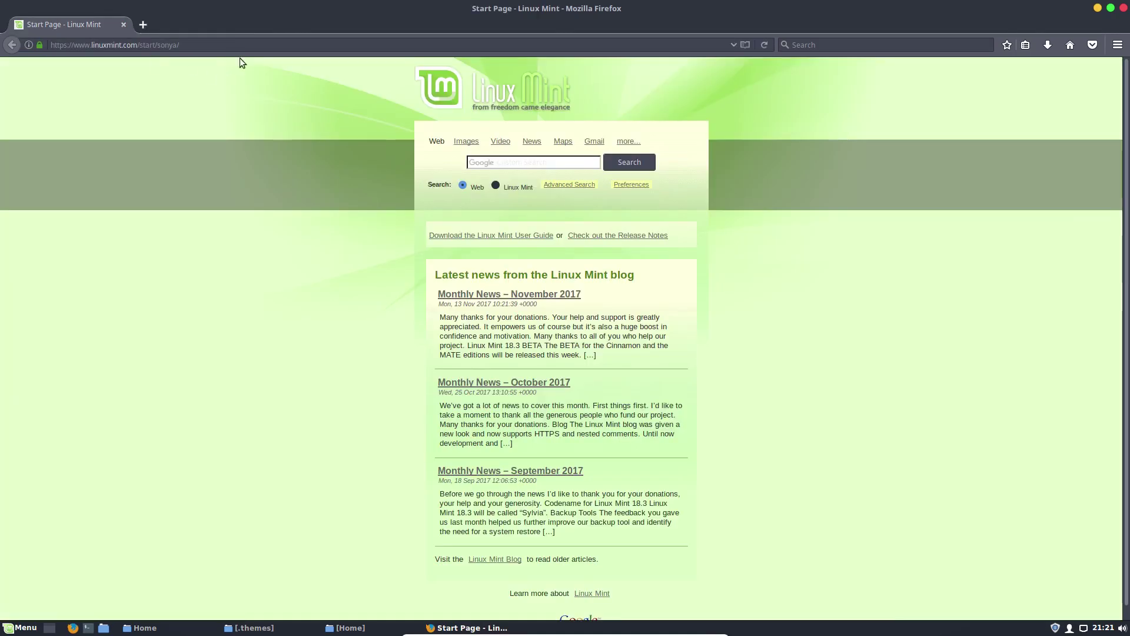
# Move the Home window toward the centre, deselect Downloads, and hide both windows.
pyautogui.click(1097, 8)
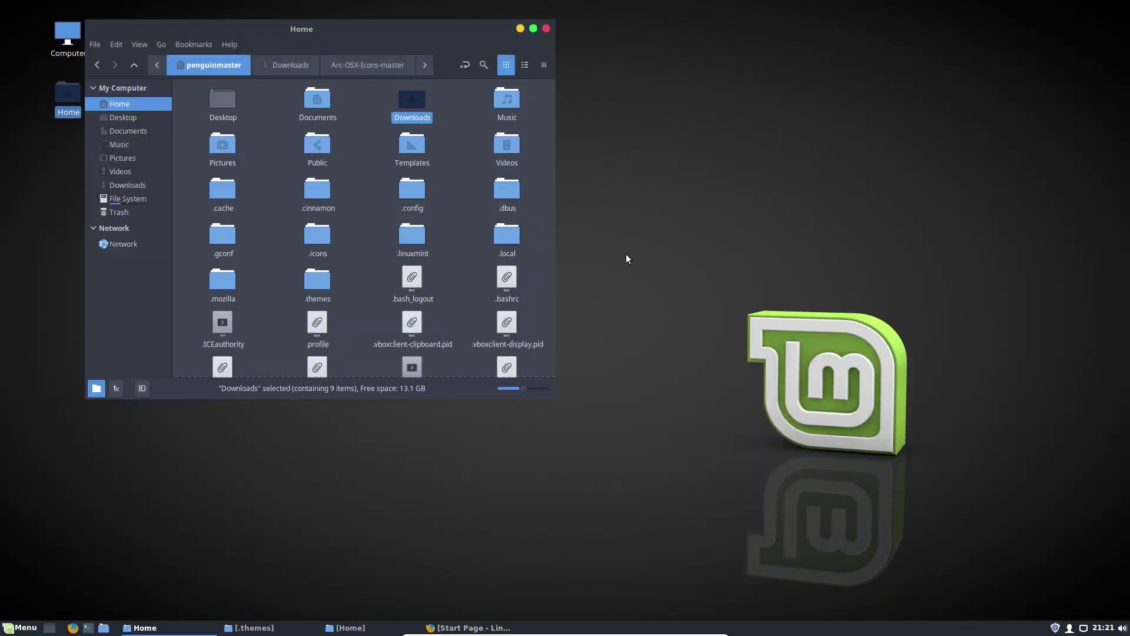
pyautogui.moveTo(468, 31); pyautogui.dragTo(748, 134)
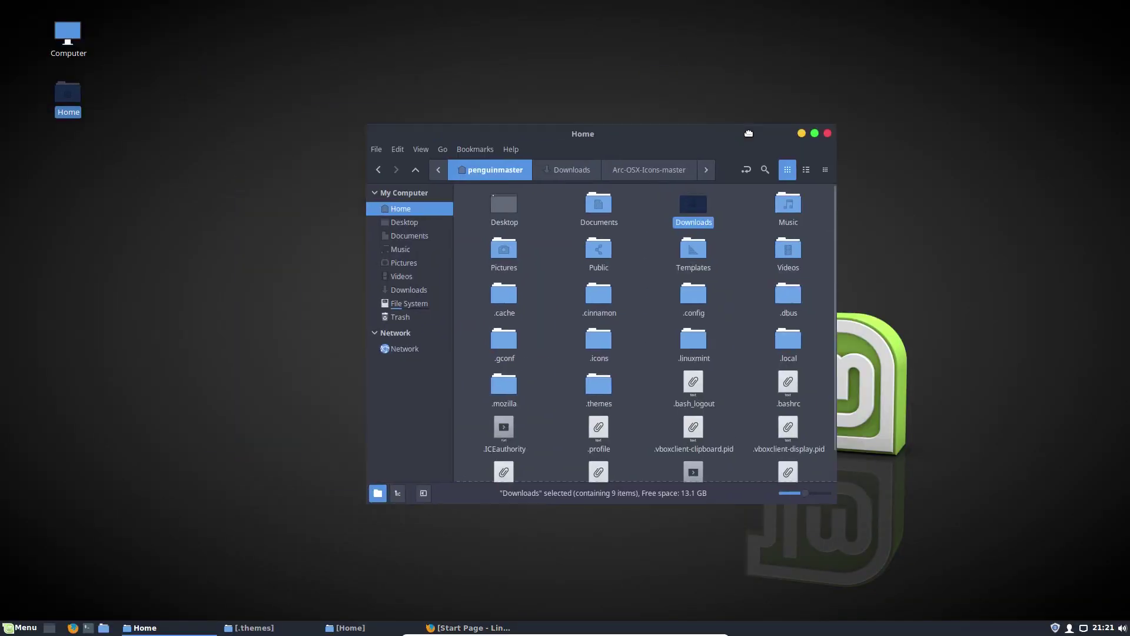
pyautogui.click(743, 259)
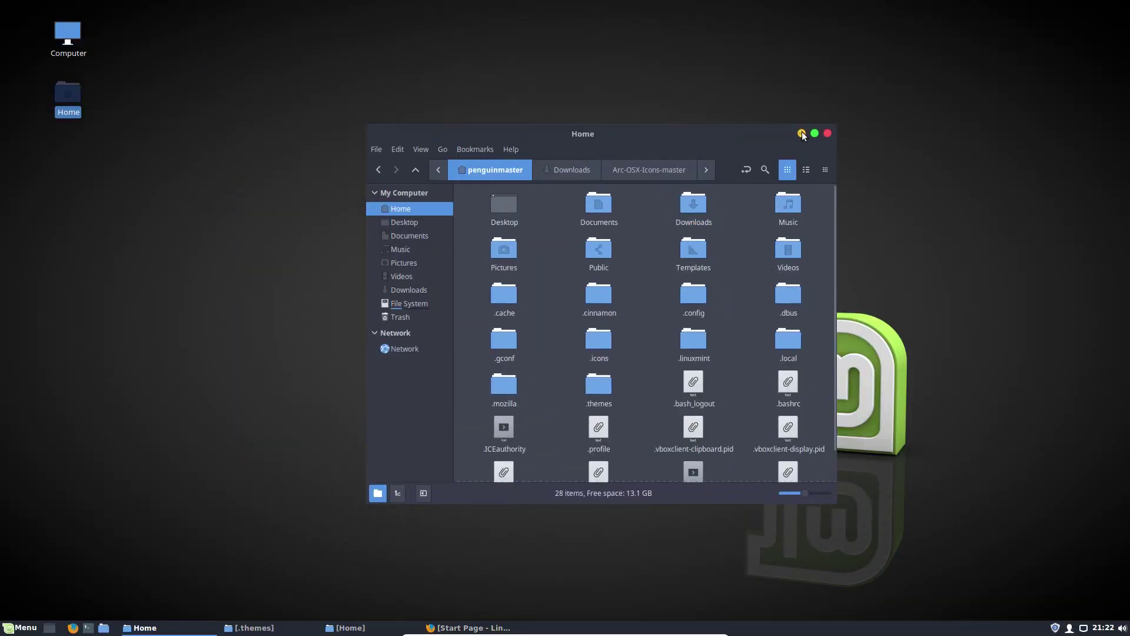
pyautogui.click(802, 133)
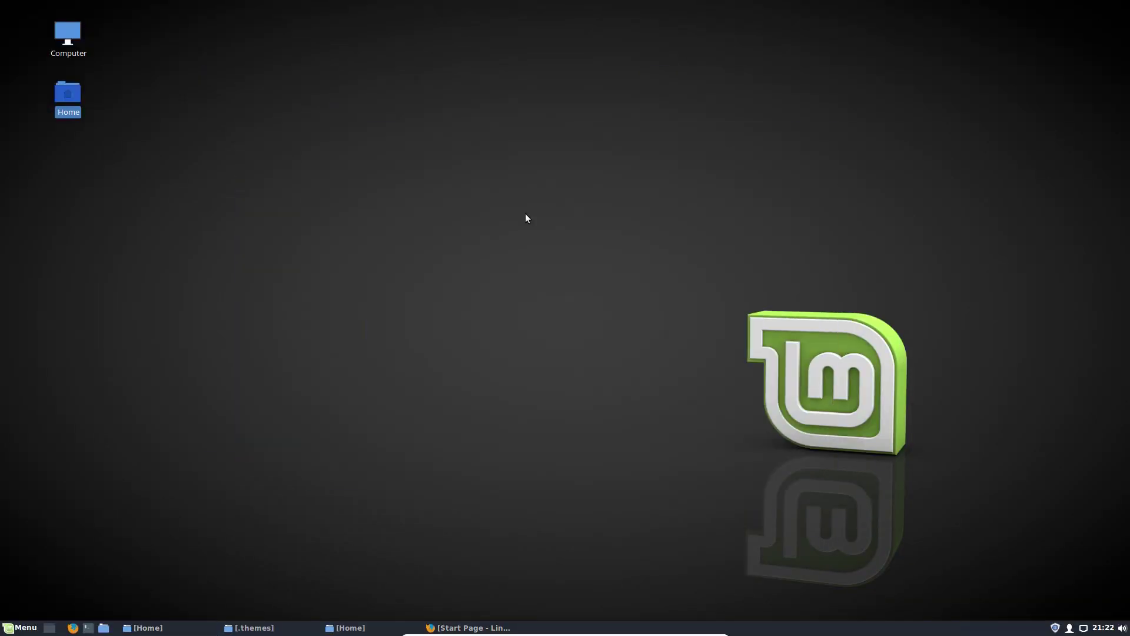
pyautogui.click(447, 626)
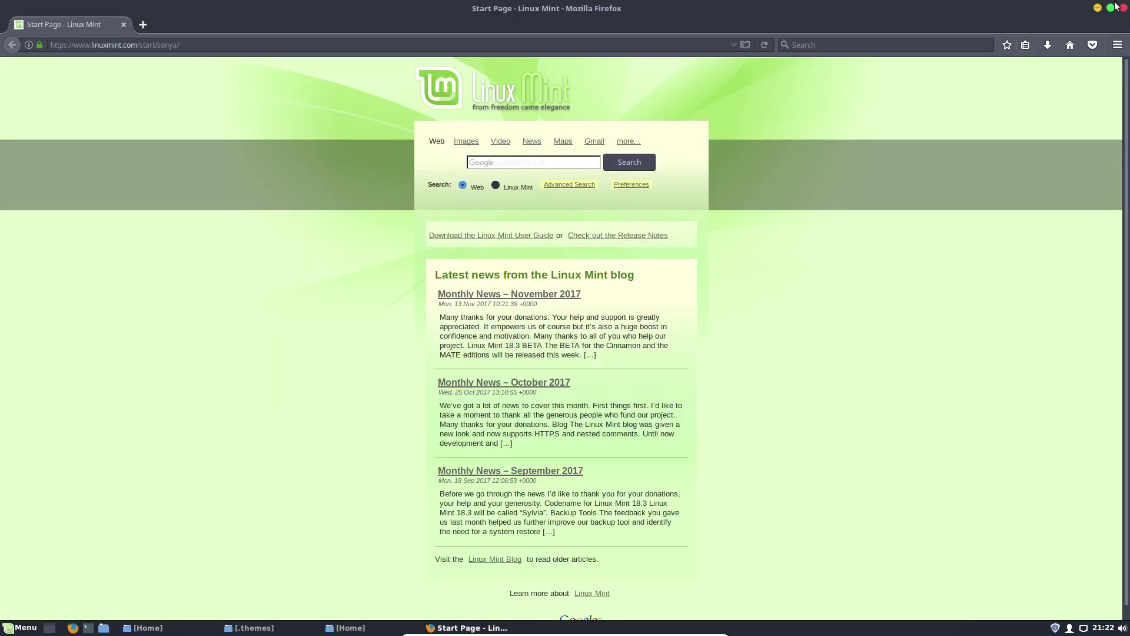
pyautogui.click(1097, 8)
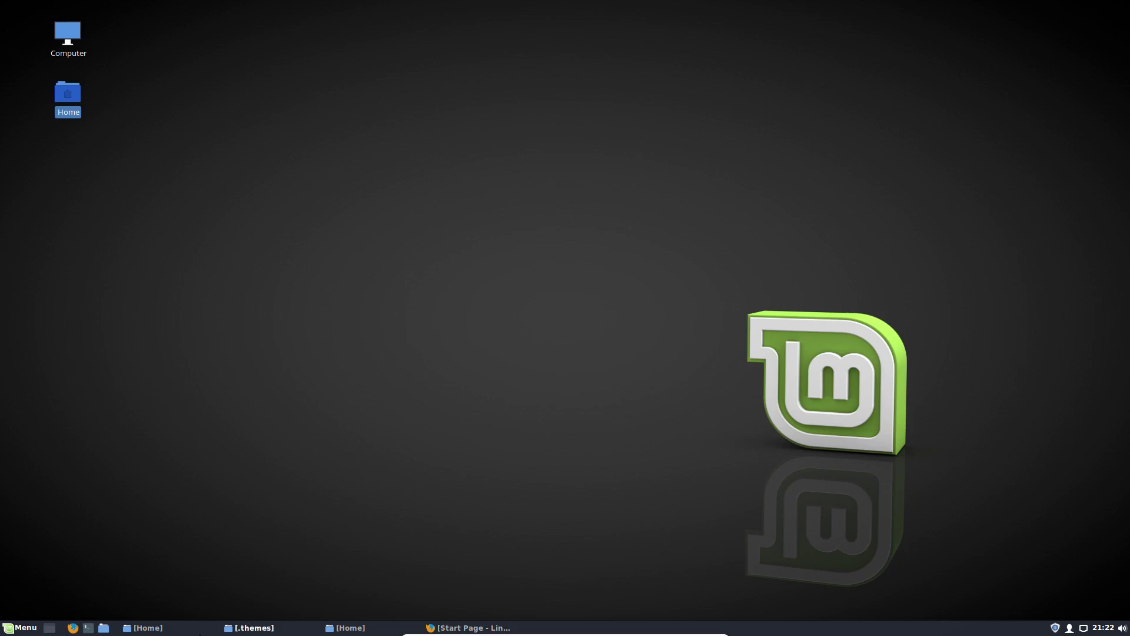
# Bring Home back, move it to the upper right, and clear the desktop selection.
pyautogui.click(131, 631)
pyautogui.click(131, 631)
pyautogui.click(131, 631)
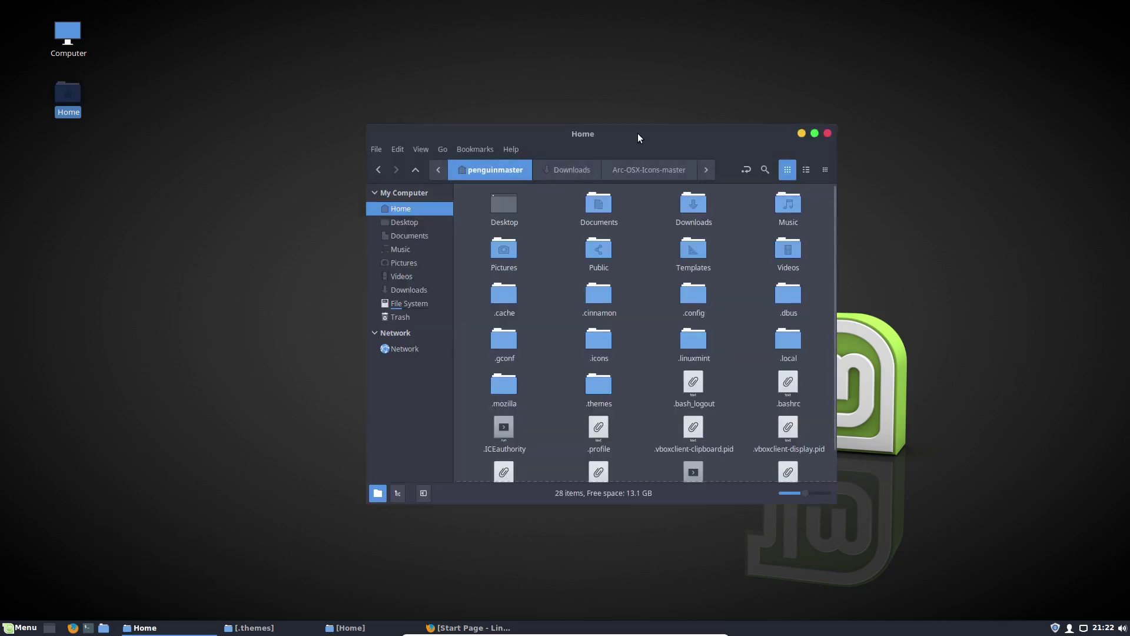
pyautogui.moveTo(637, 133); pyautogui.dragTo(747, 119)
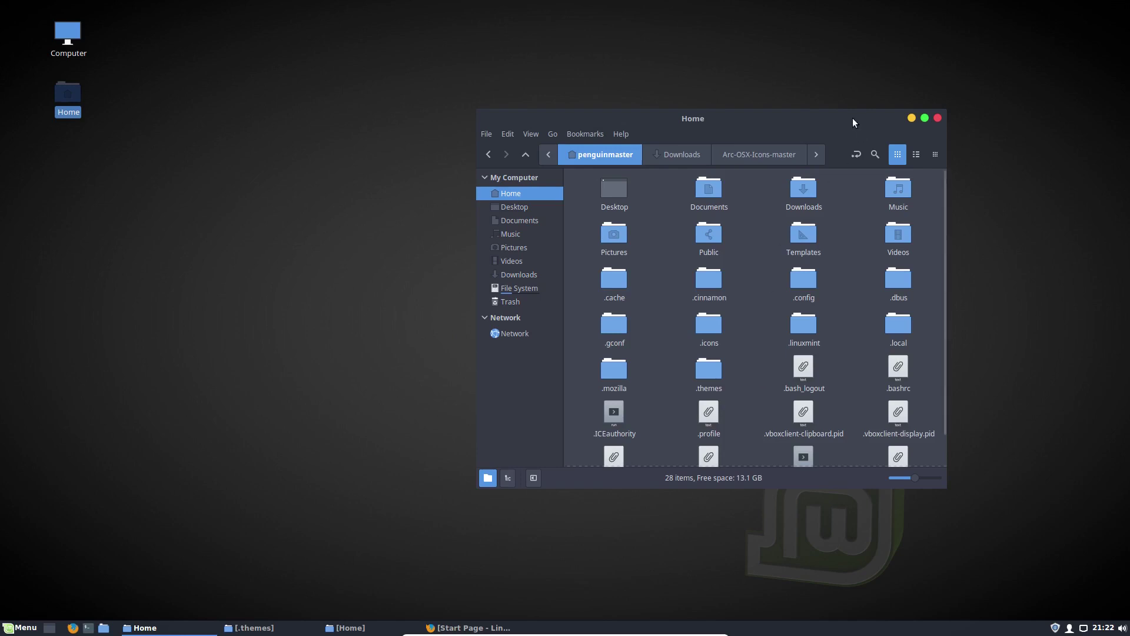
pyautogui.moveTo(852, 118); pyautogui.dragTo(987, 57)
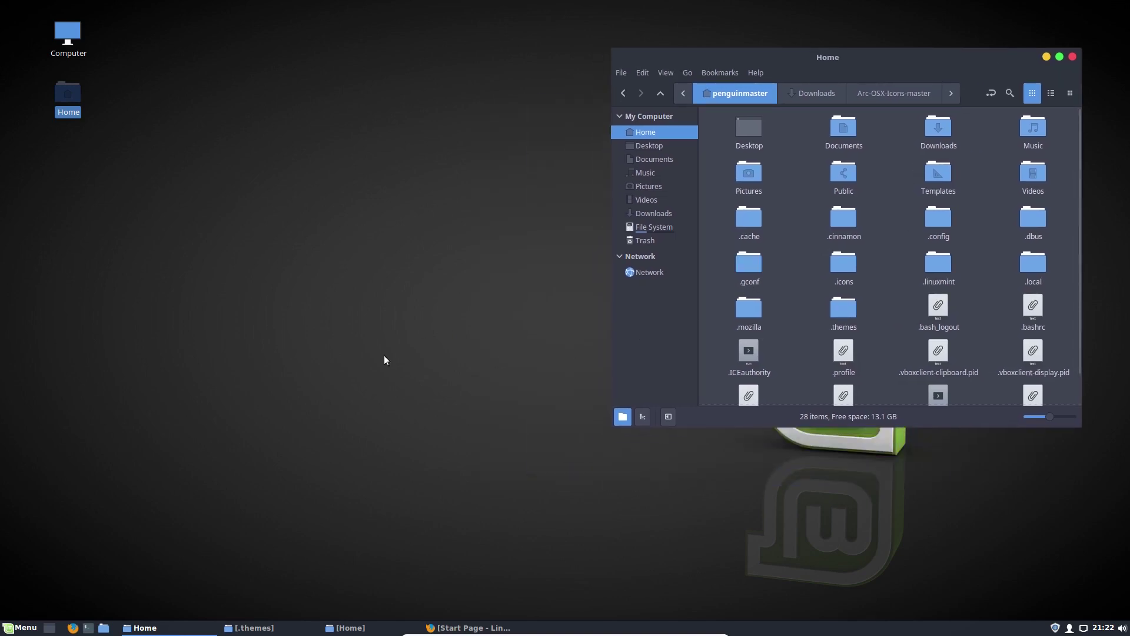
pyautogui.click(353, 390)
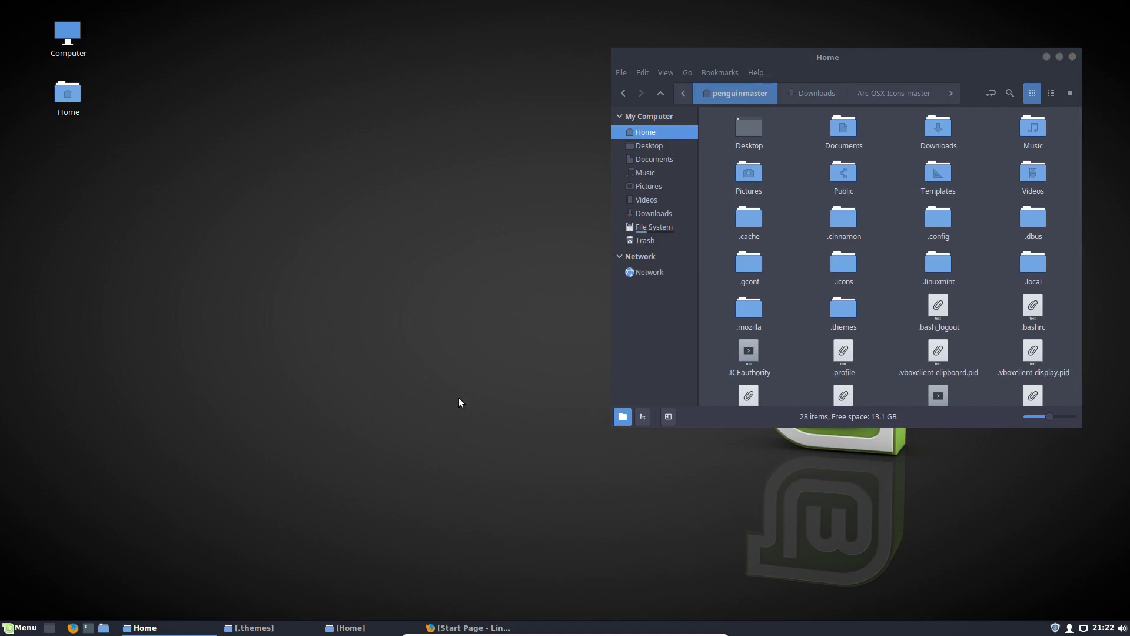
# Open System Settings from the Menu, move it left and scroll to Administration.
pyautogui.click(34, 629)
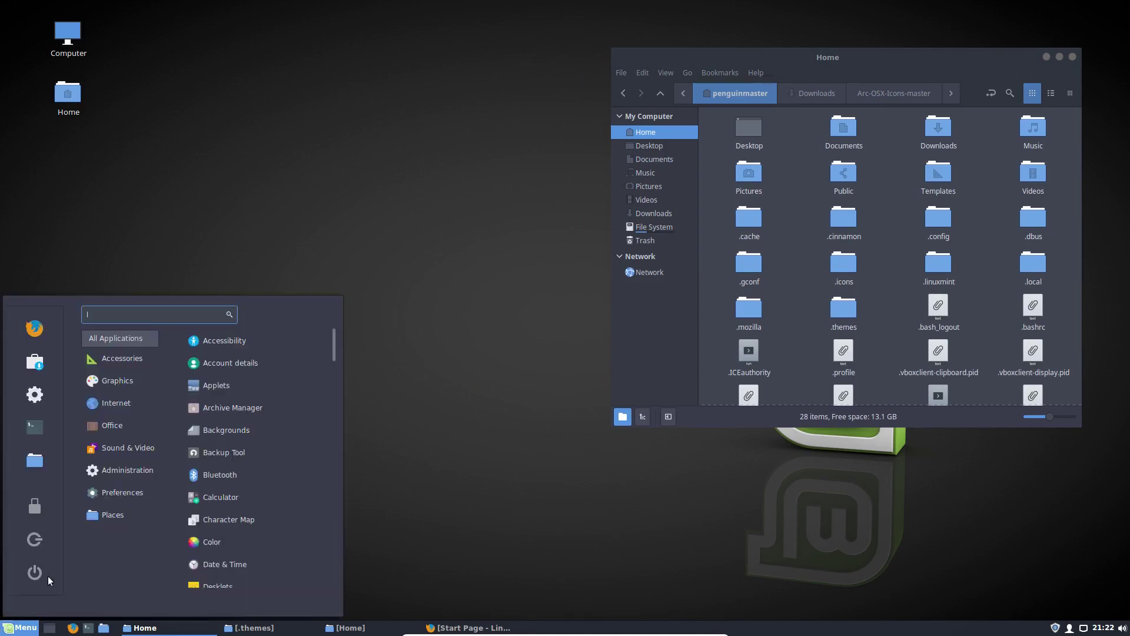
pyautogui.click(27, 400)
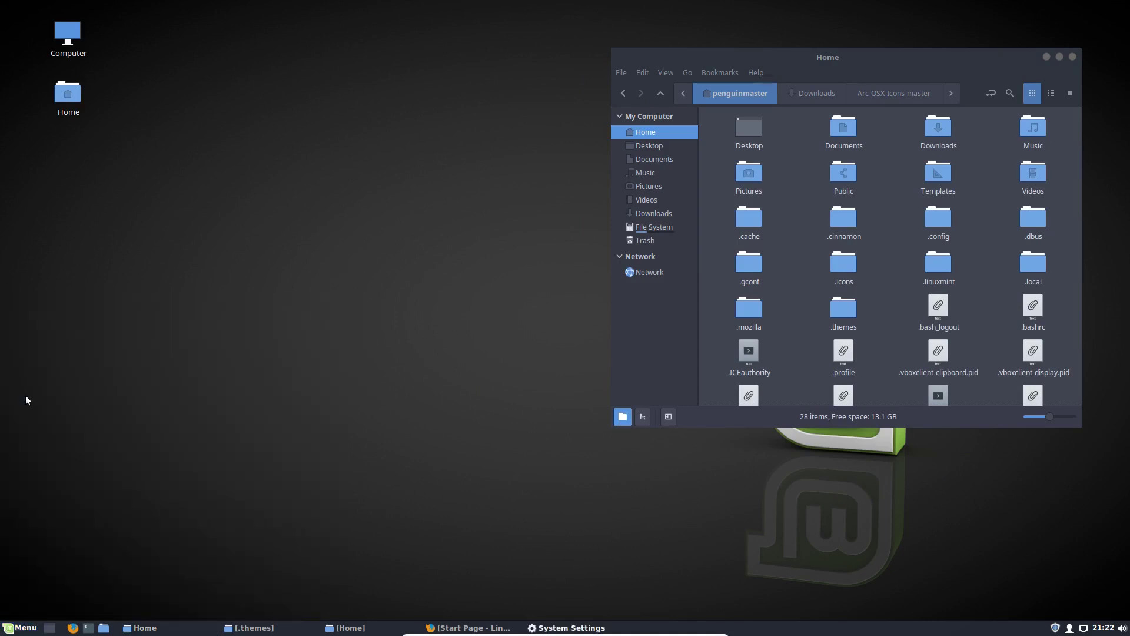
pyautogui.moveTo(612, 144); pyautogui.dragTo(347, 142)
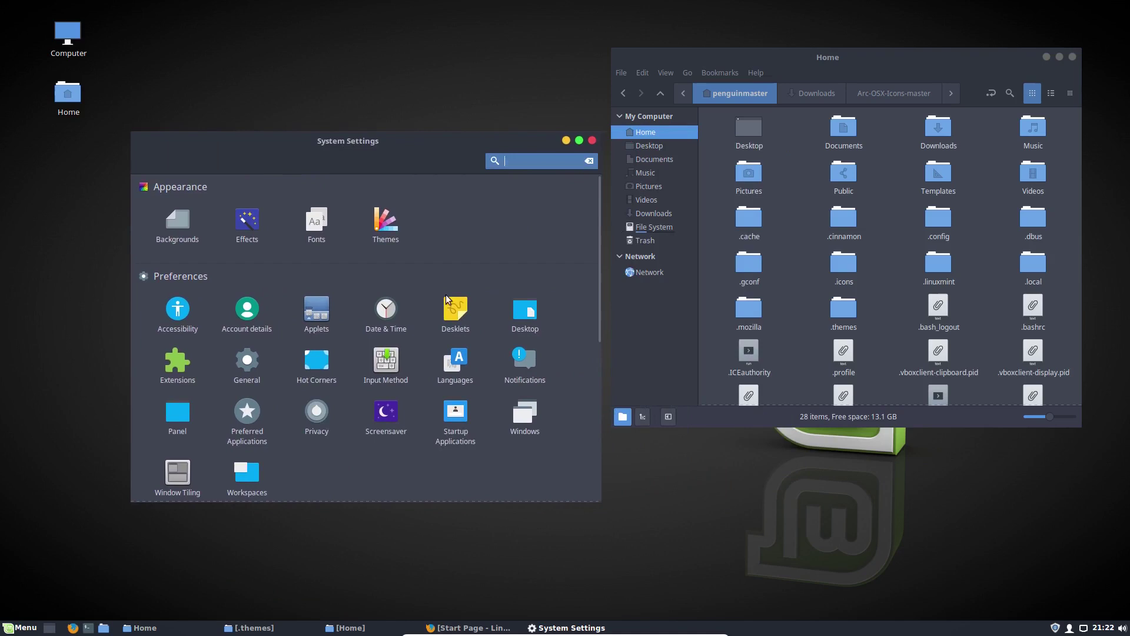
pyautogui.scroll(-5, 453, 301)
pyautogui.scroll(-2, 455, 303)
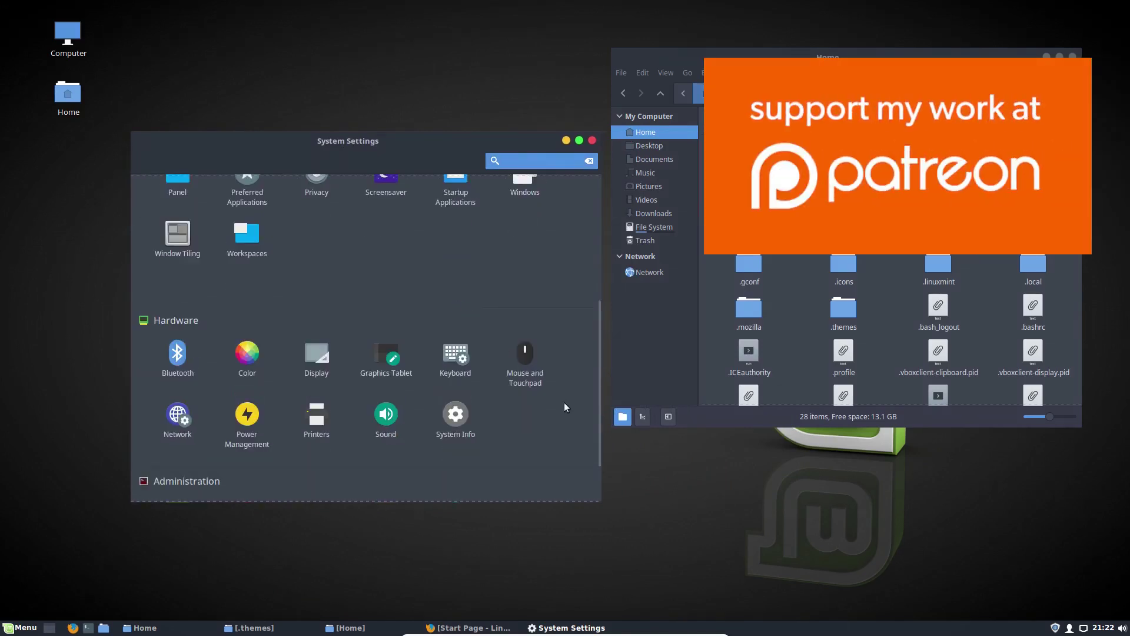
pyautogui.scroll(-2, 569, 409)
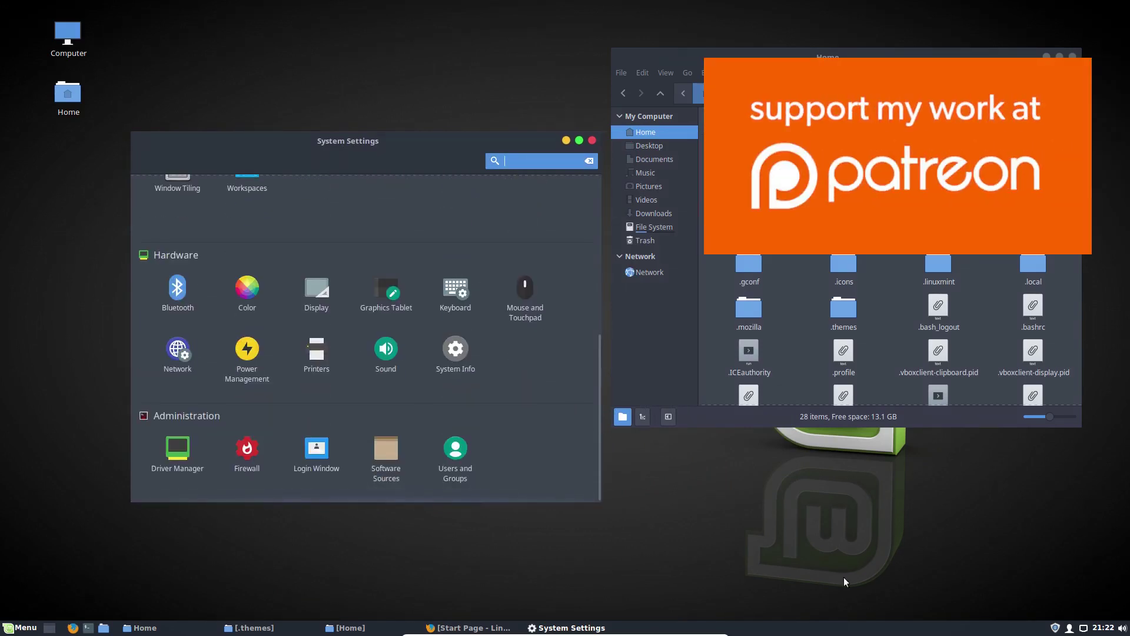